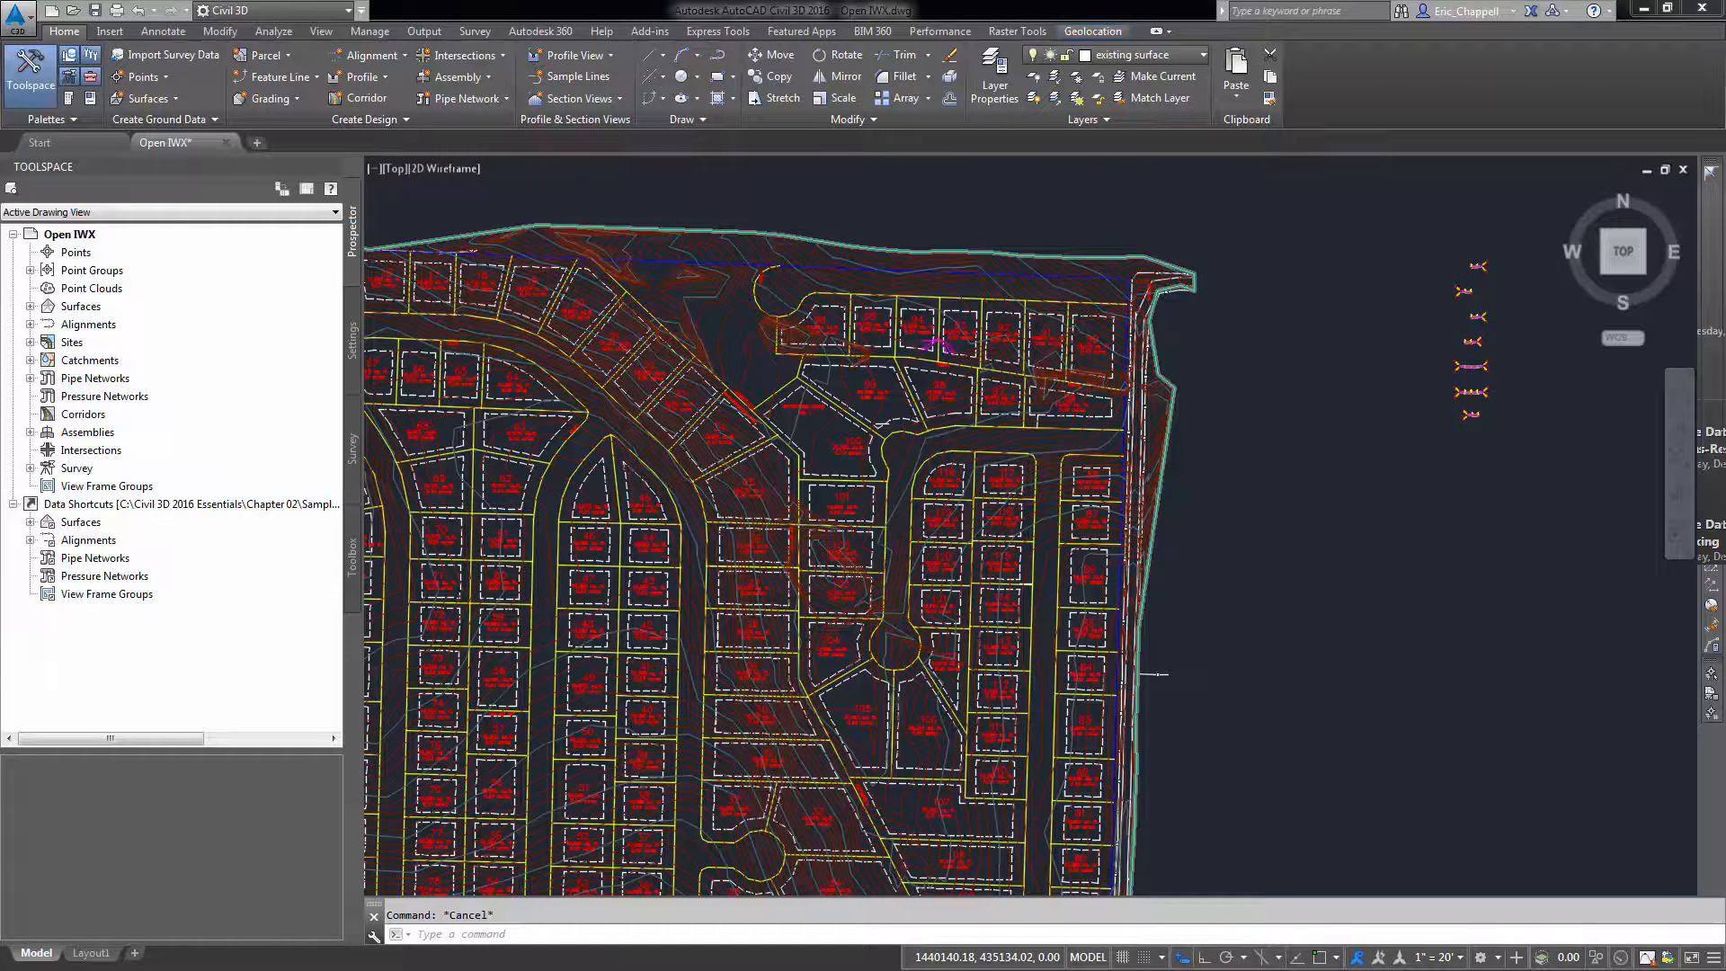
- Load the Roads and Drainage.xml configuration from the Imperial folder into the InfraWorks 360 - Civil 3D exchange settings
mouse_move(1290, 611)
middle_mouse_down()
mouse_move(1308, 627)
mouse_move(1506, 550)
middle_mouse_up()
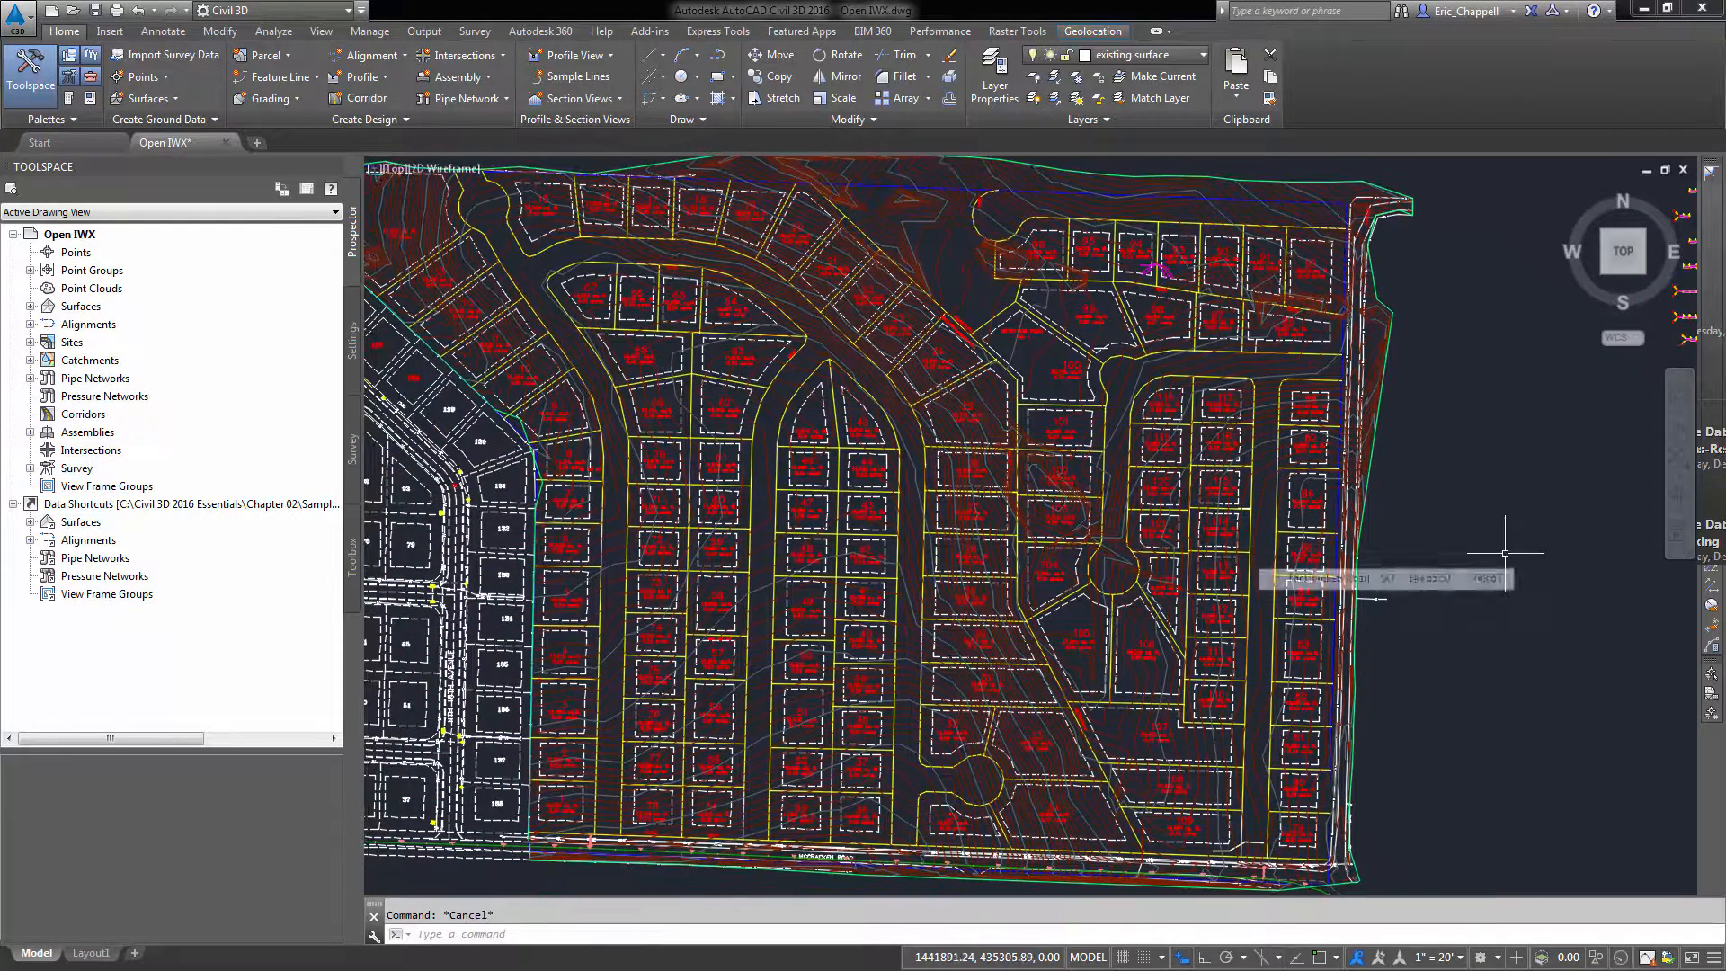
left_click(112, 33)
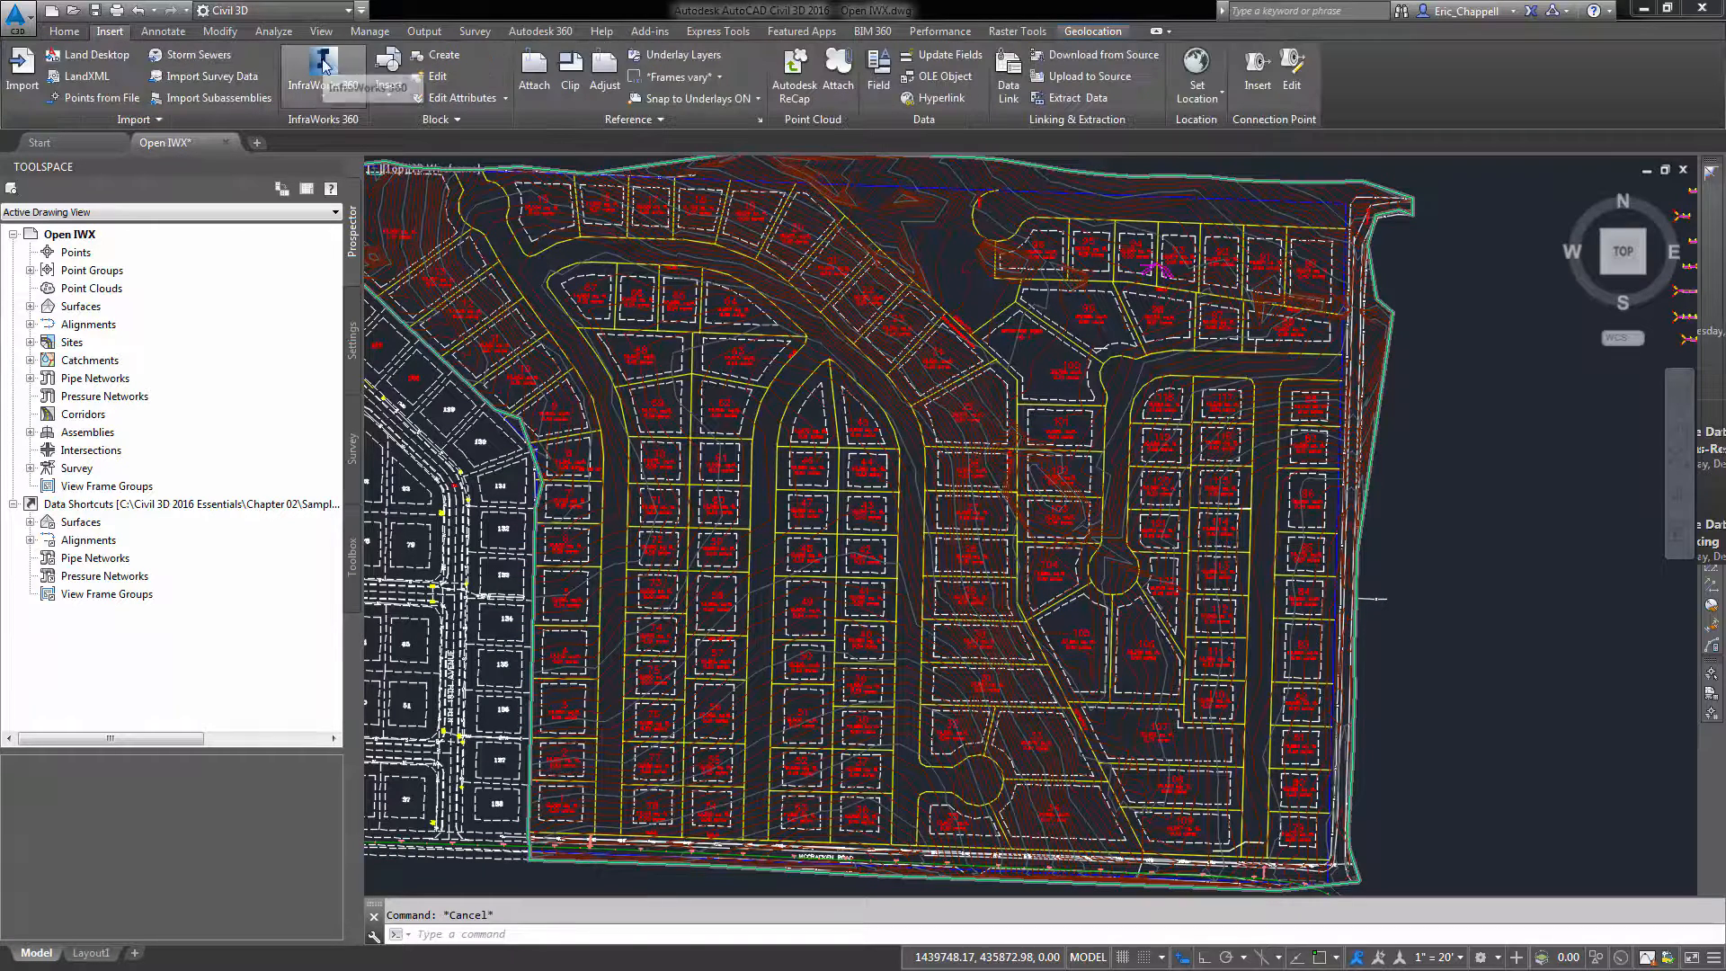
left_click(325, 105)
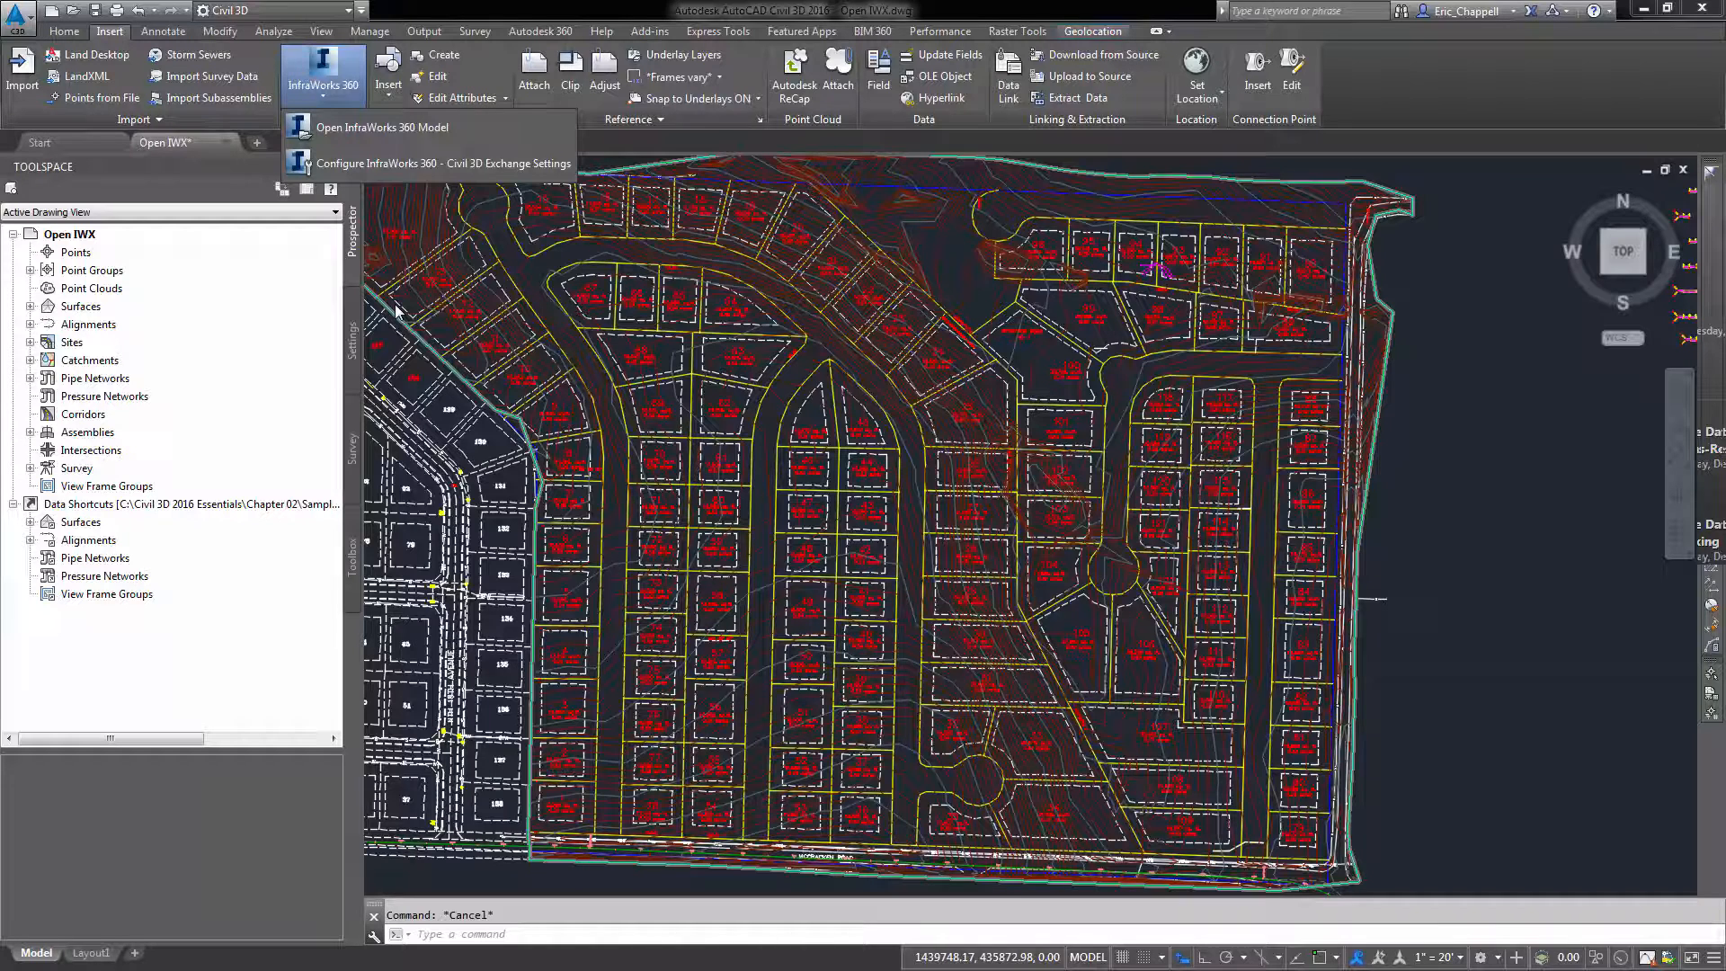
left_click(398, 164)
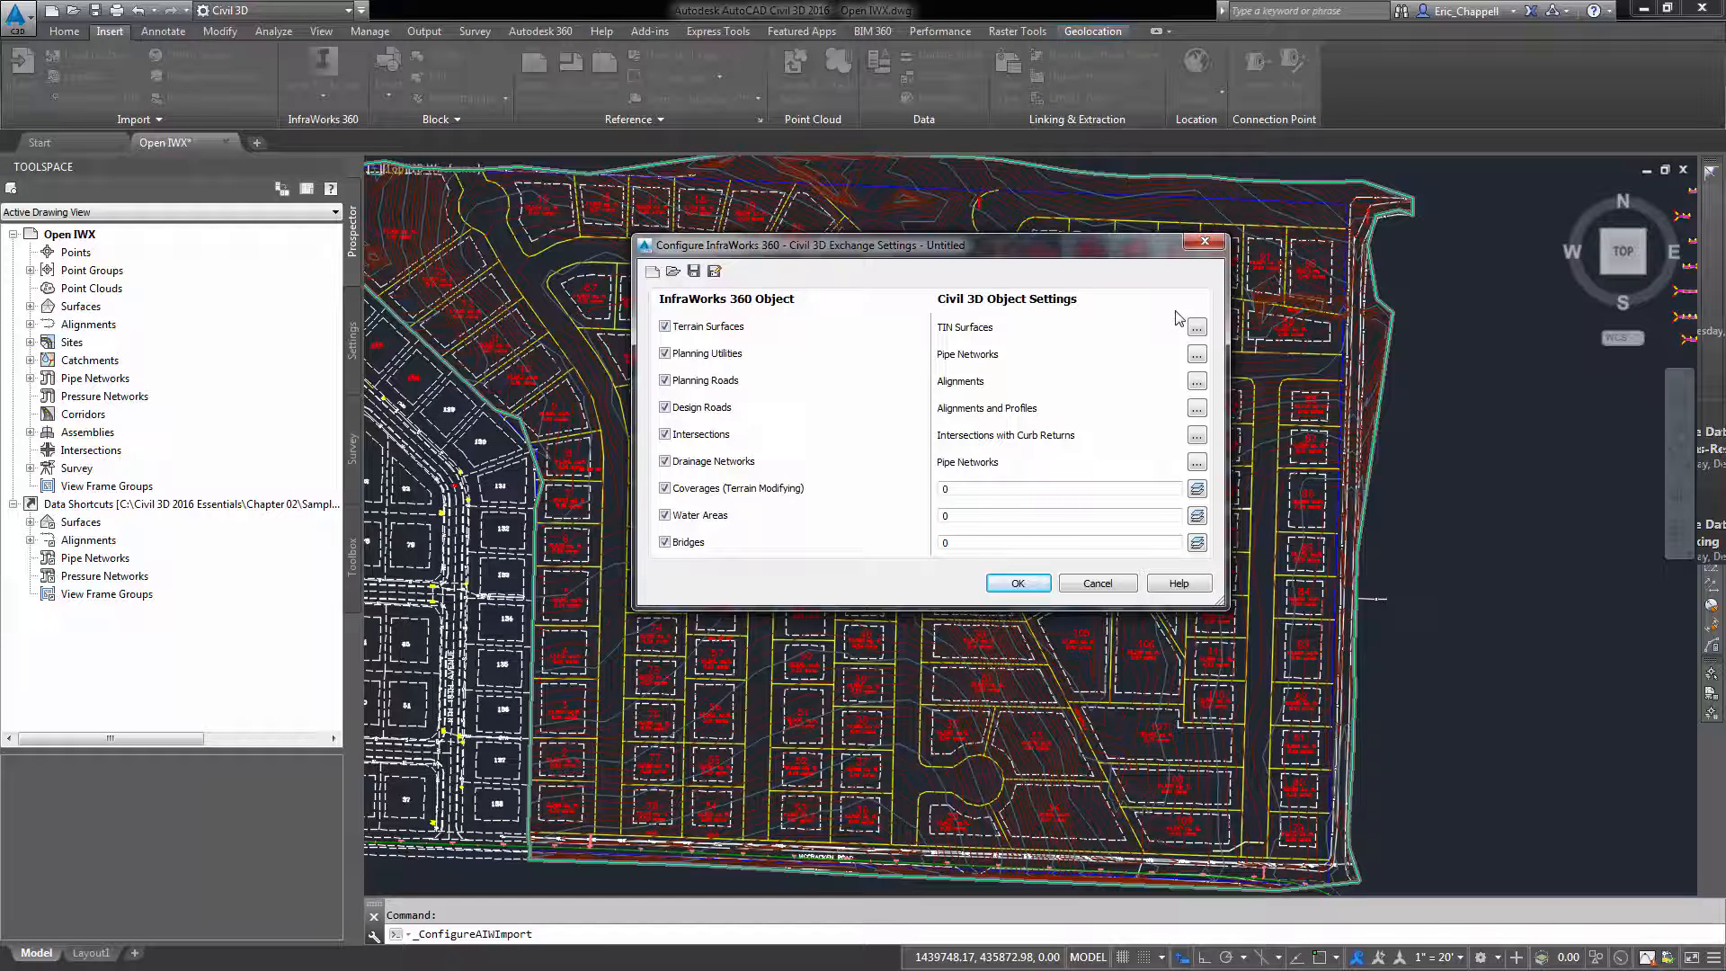
left_click(674, 271)
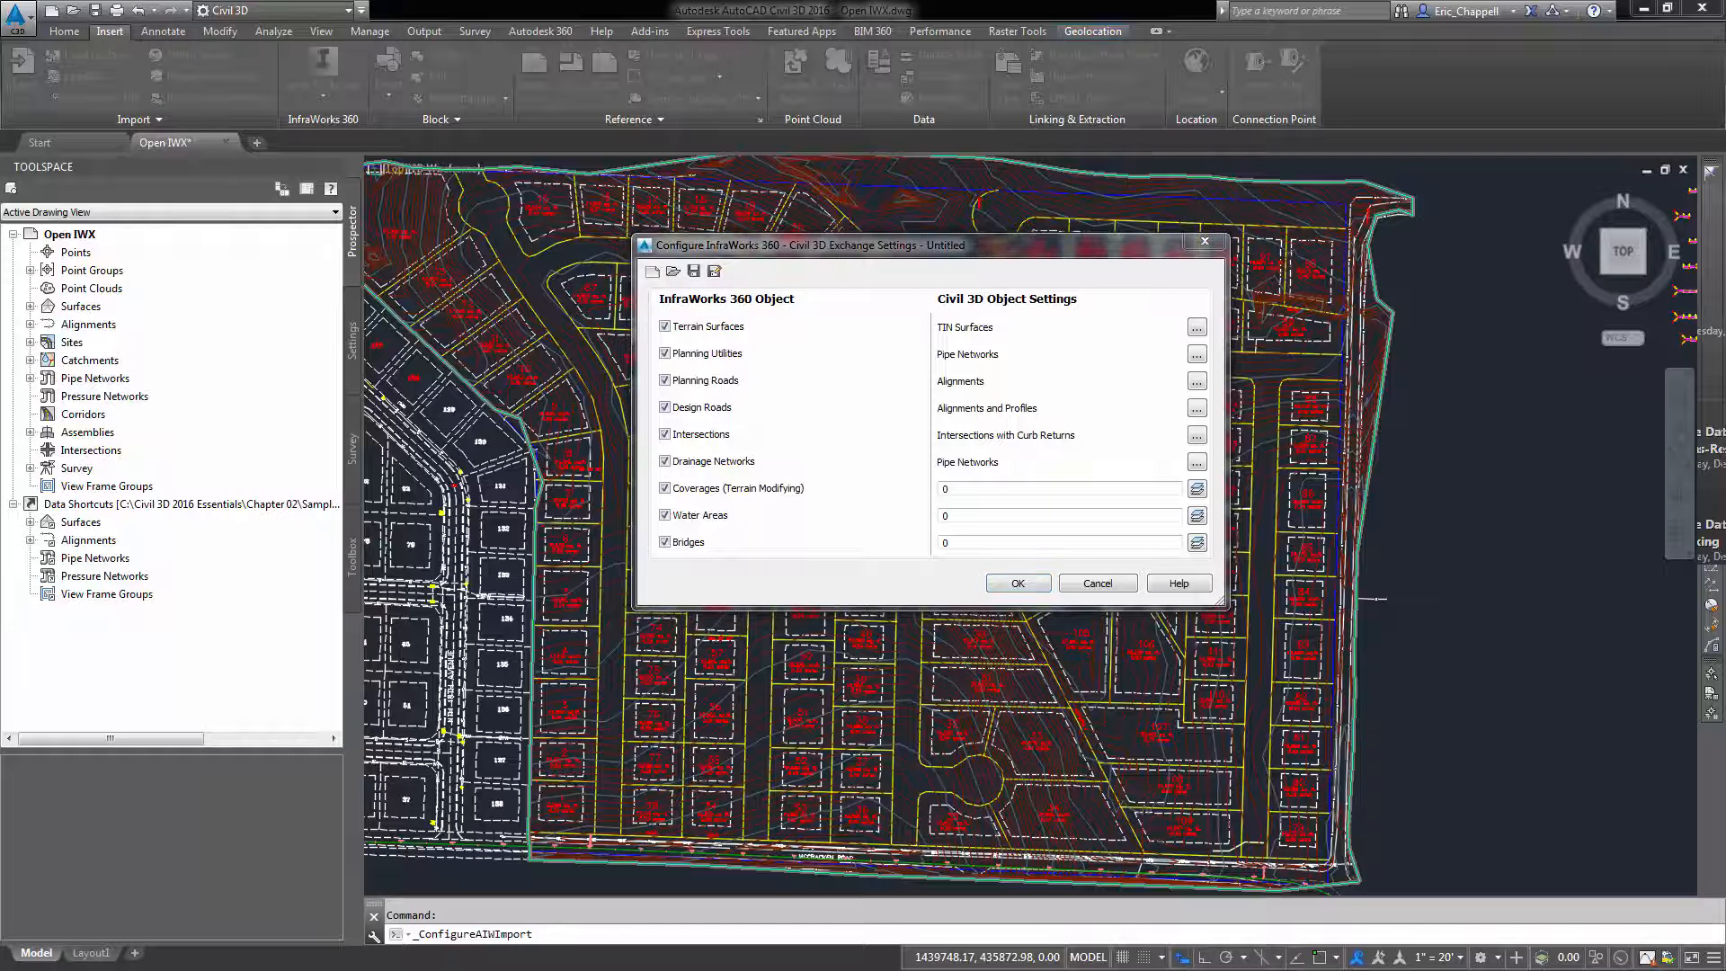
left_click(851, 334)
left_click_drag(967, 212, 1127, 210)
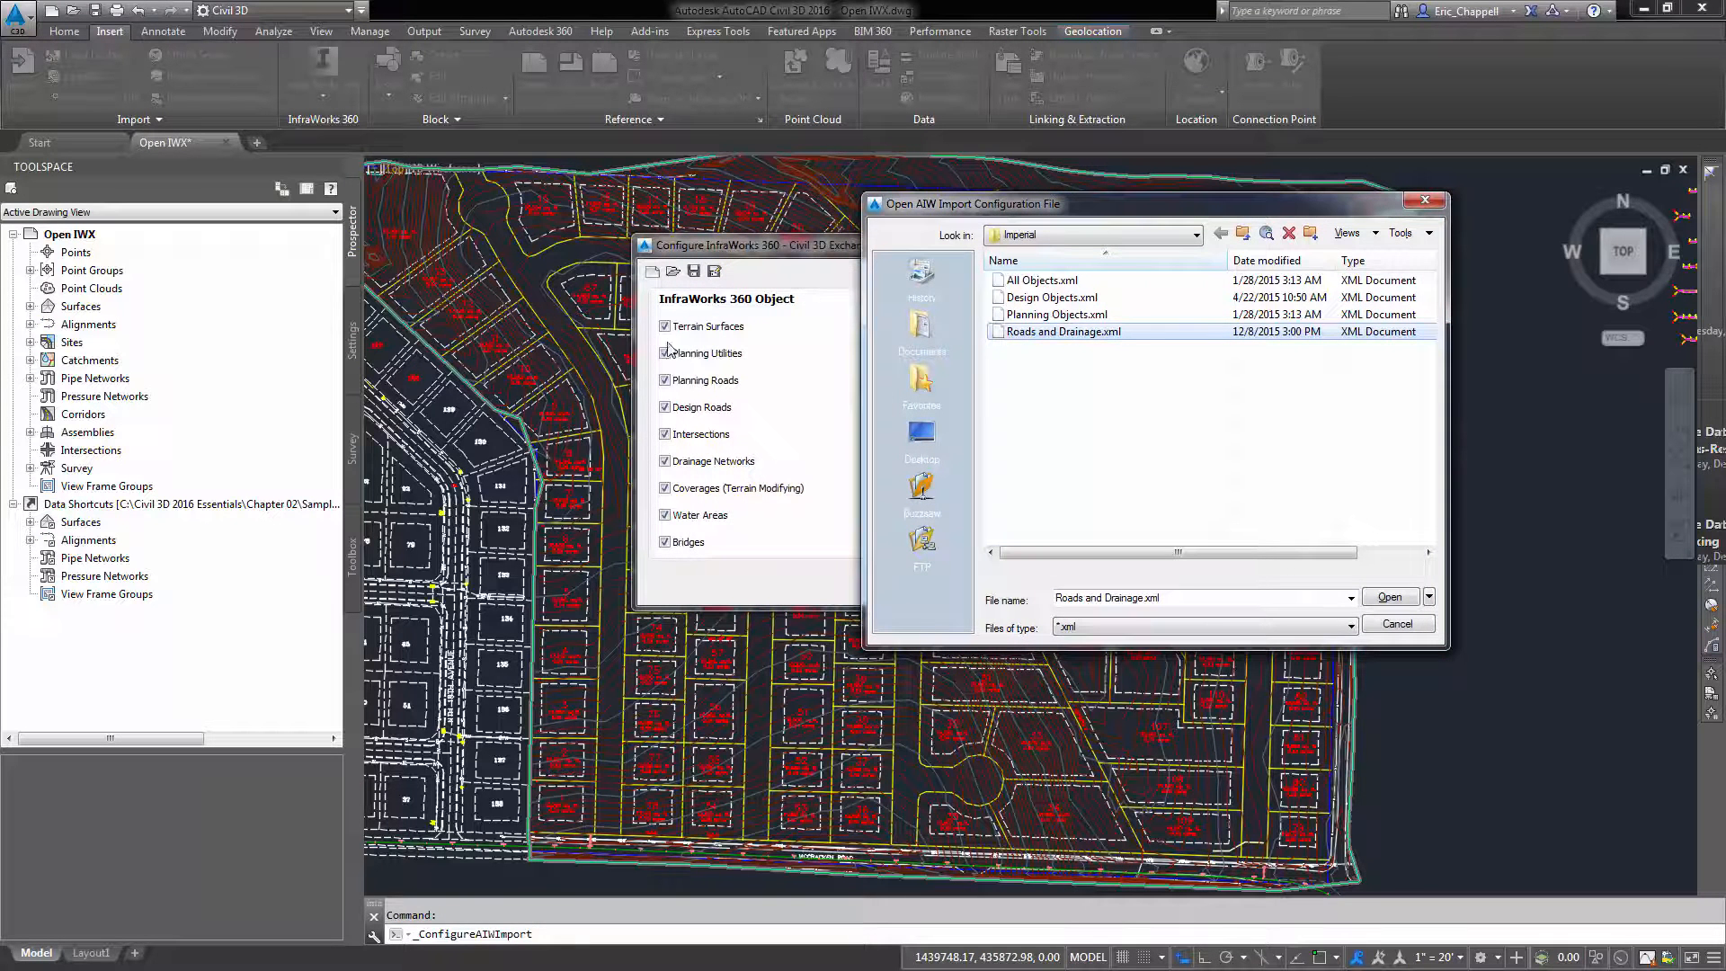
left_click(1386, 600)
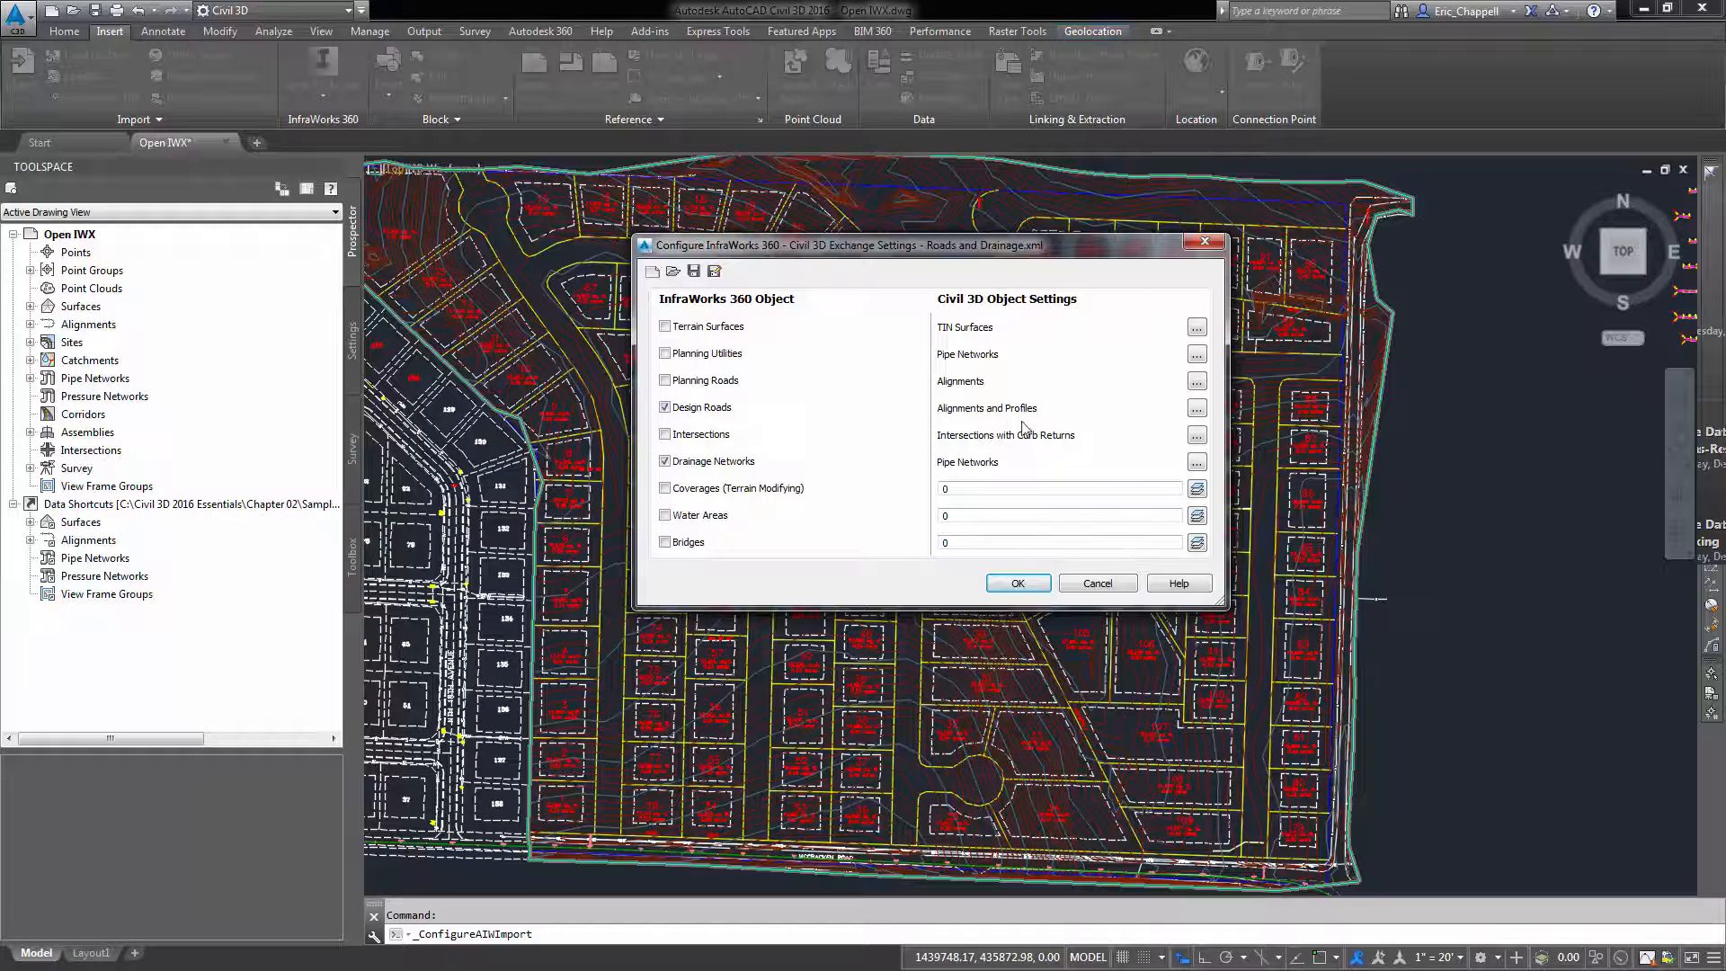
- Review the Civil 3D styles, label sets and layers assigned to planning roads and design roads
left_click(1197, 382)
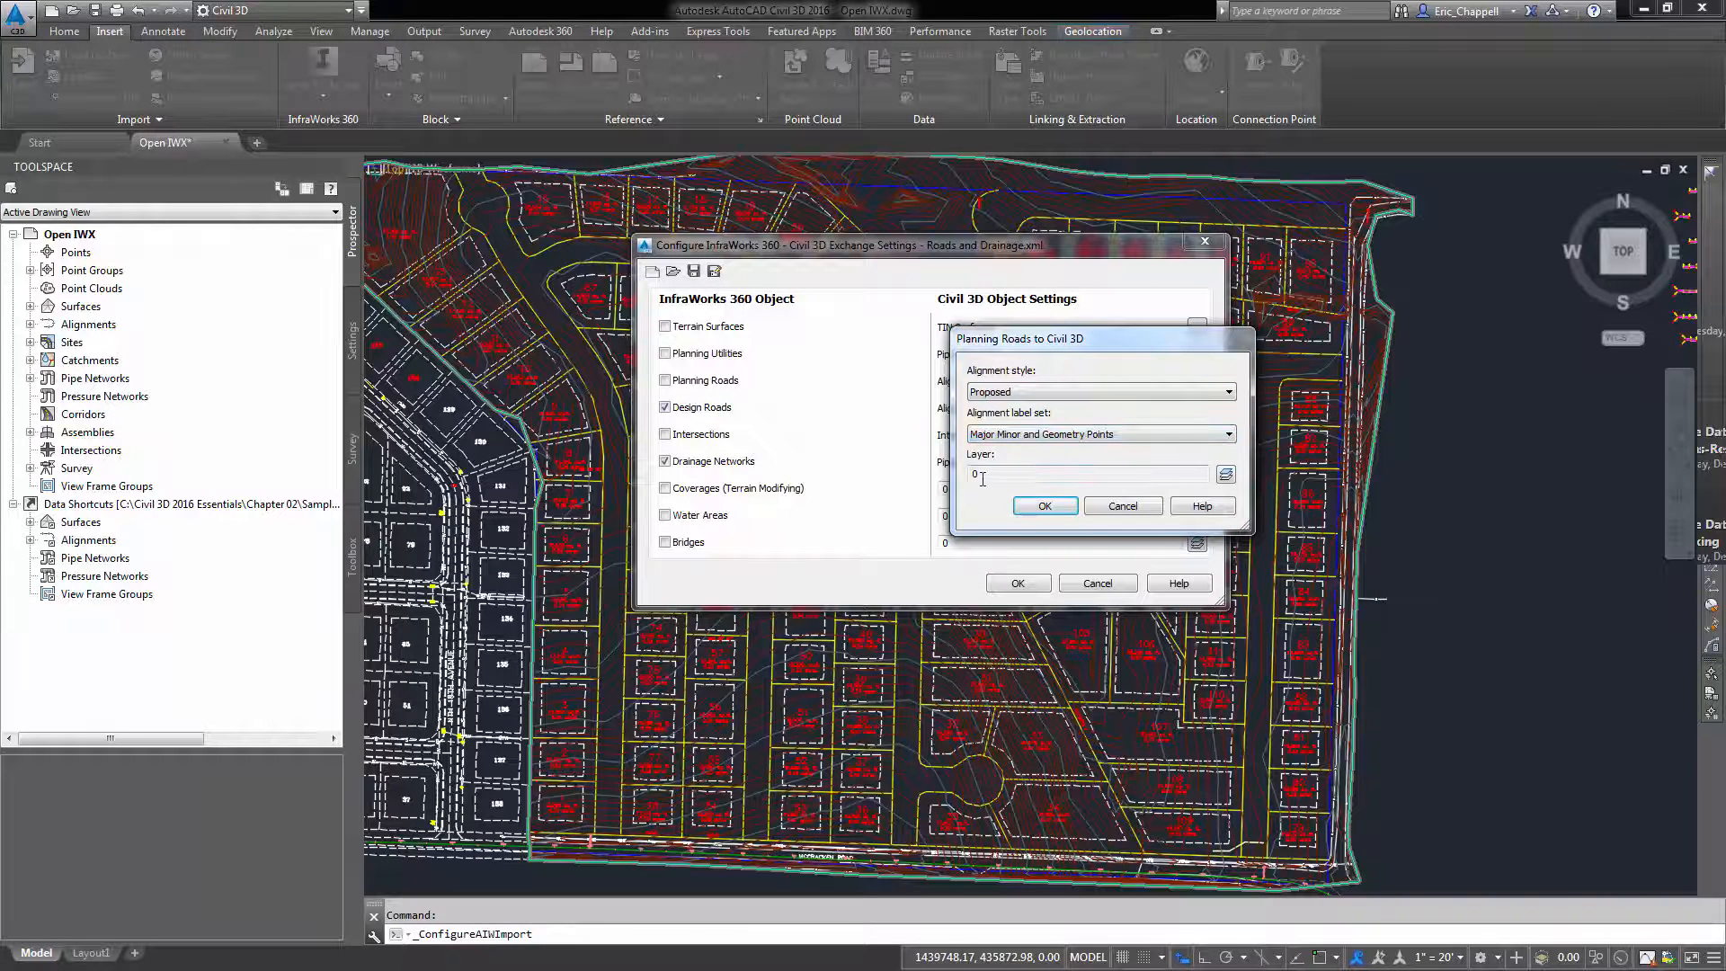
left_click(1040, 509)
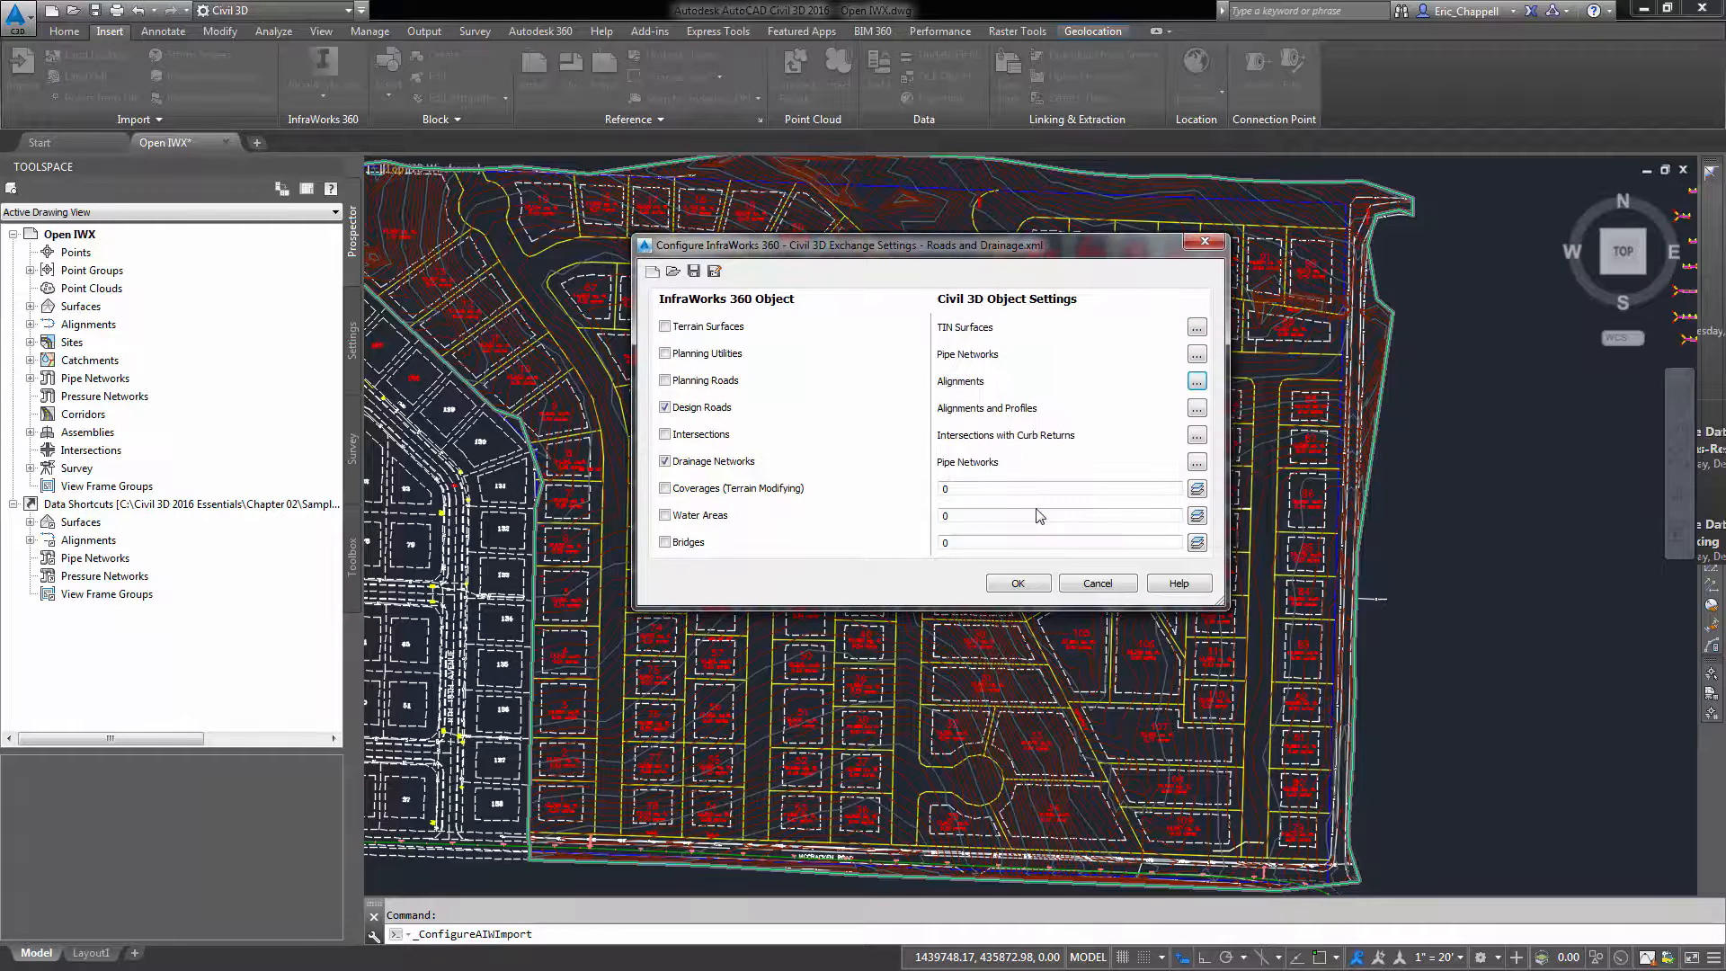
left_click(1195, 409)
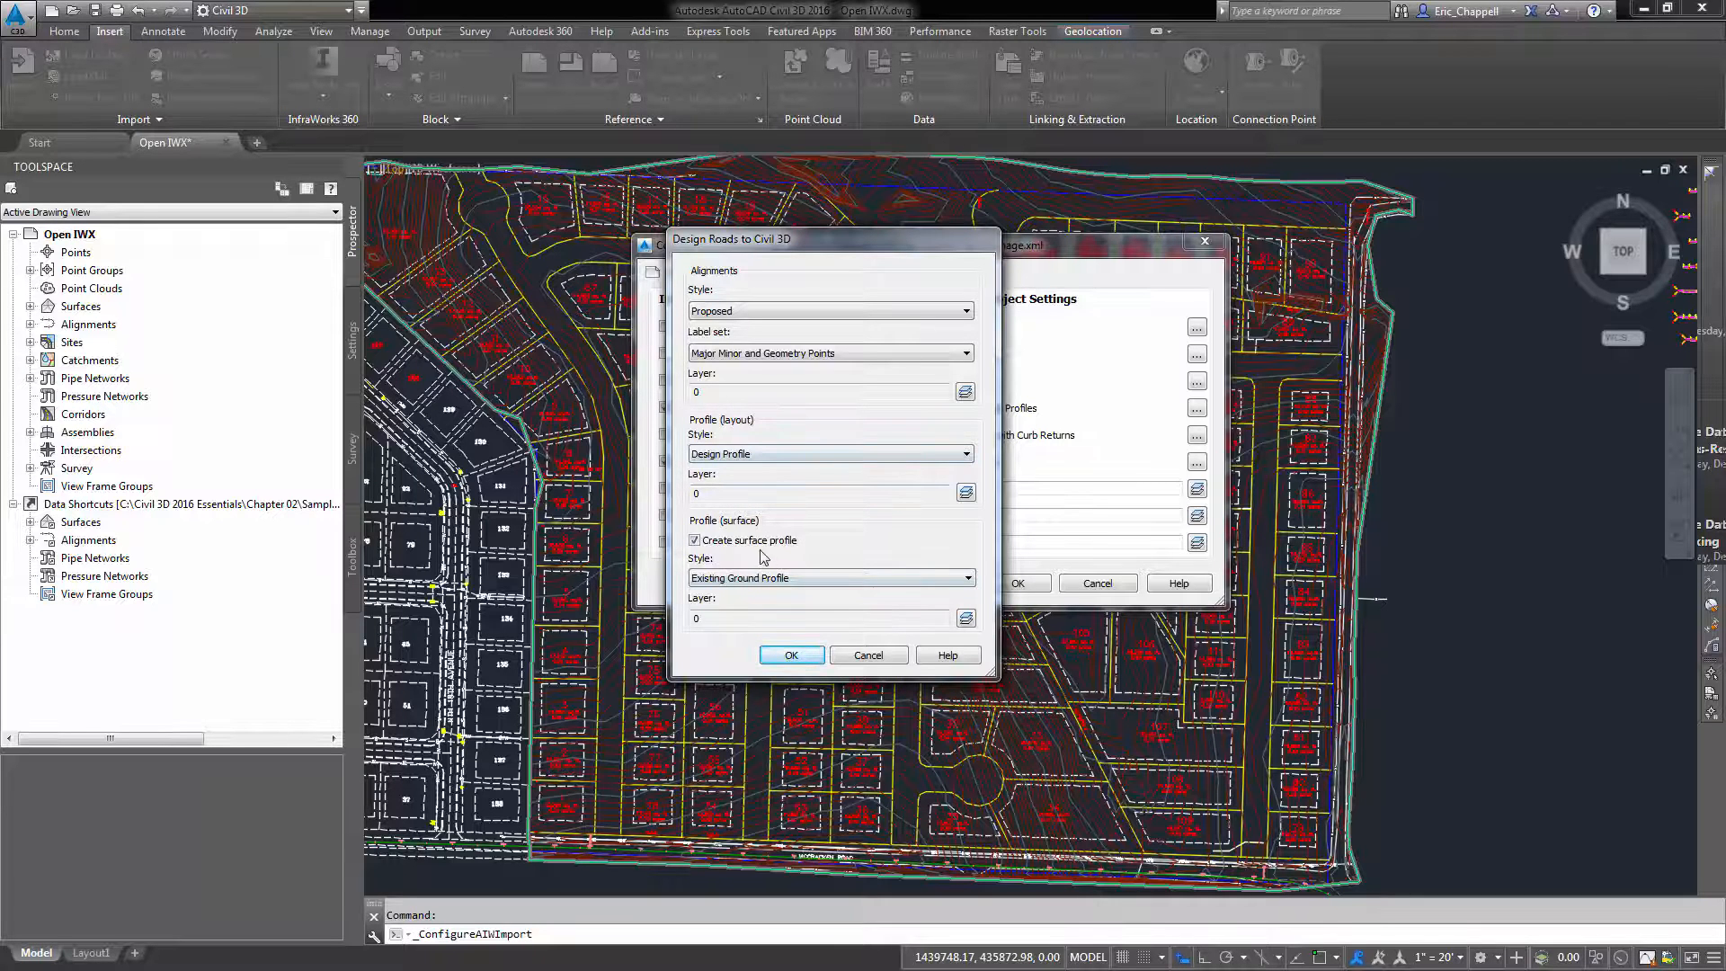
left_click(793, 656)
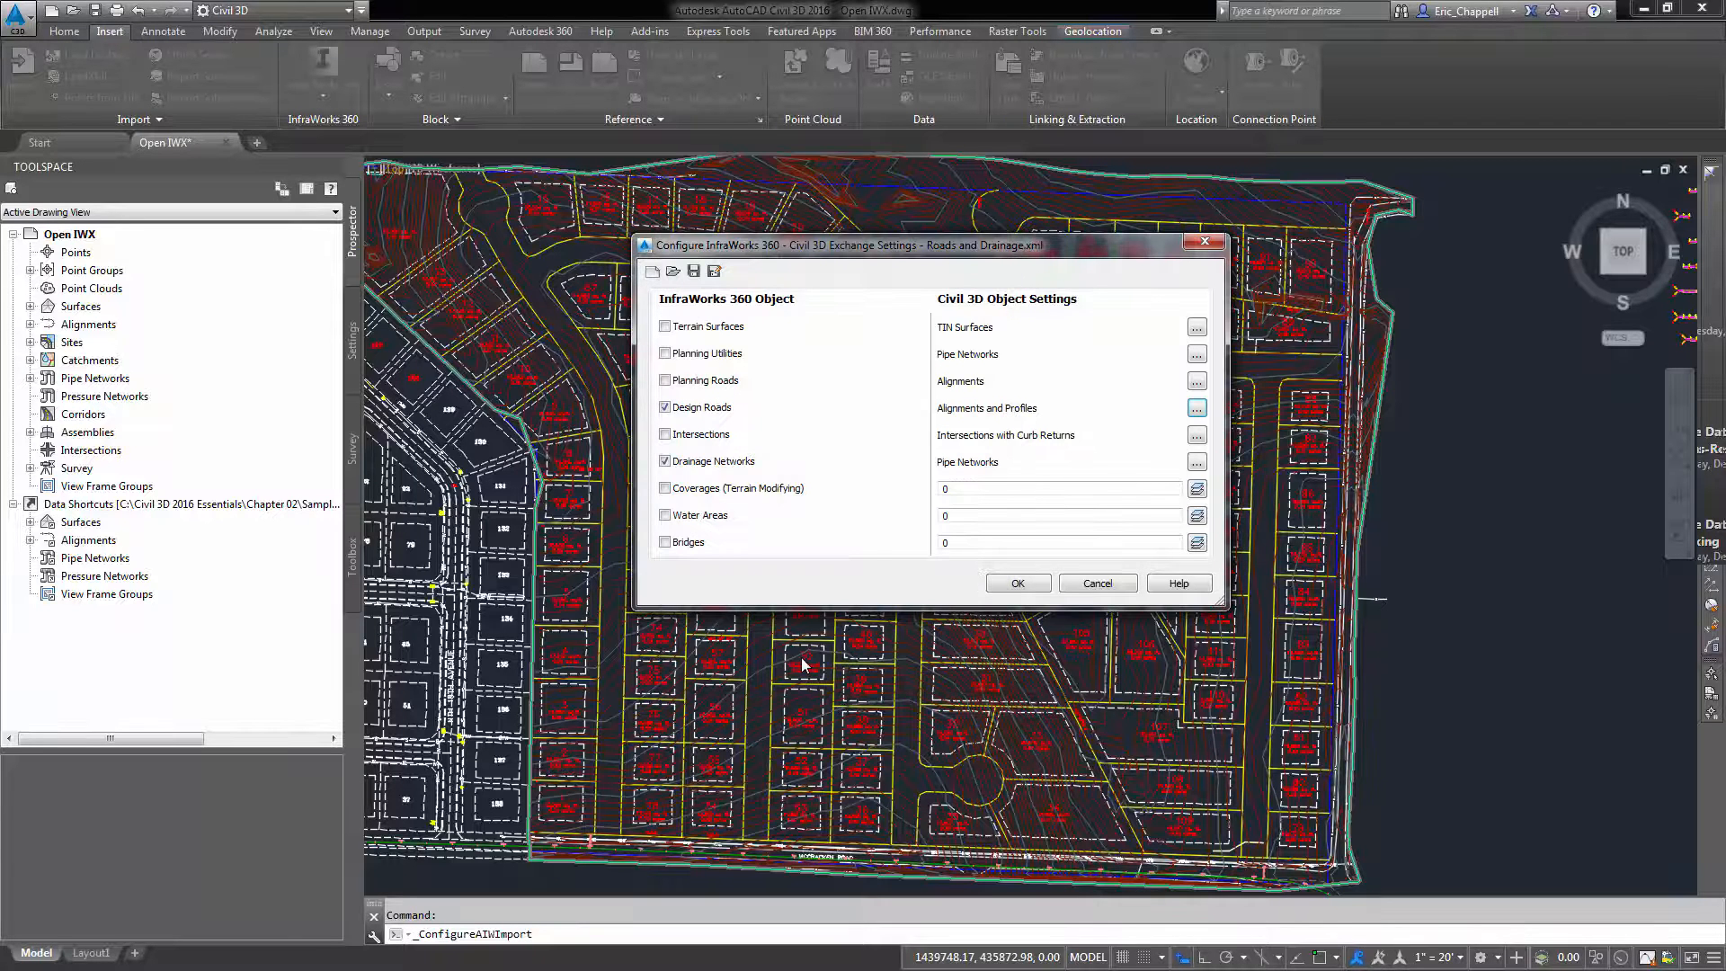
- Review the drainage network catalogs and the pipe, manhole and inlet settings, and accept the exchange settings
left_click(965, 465)
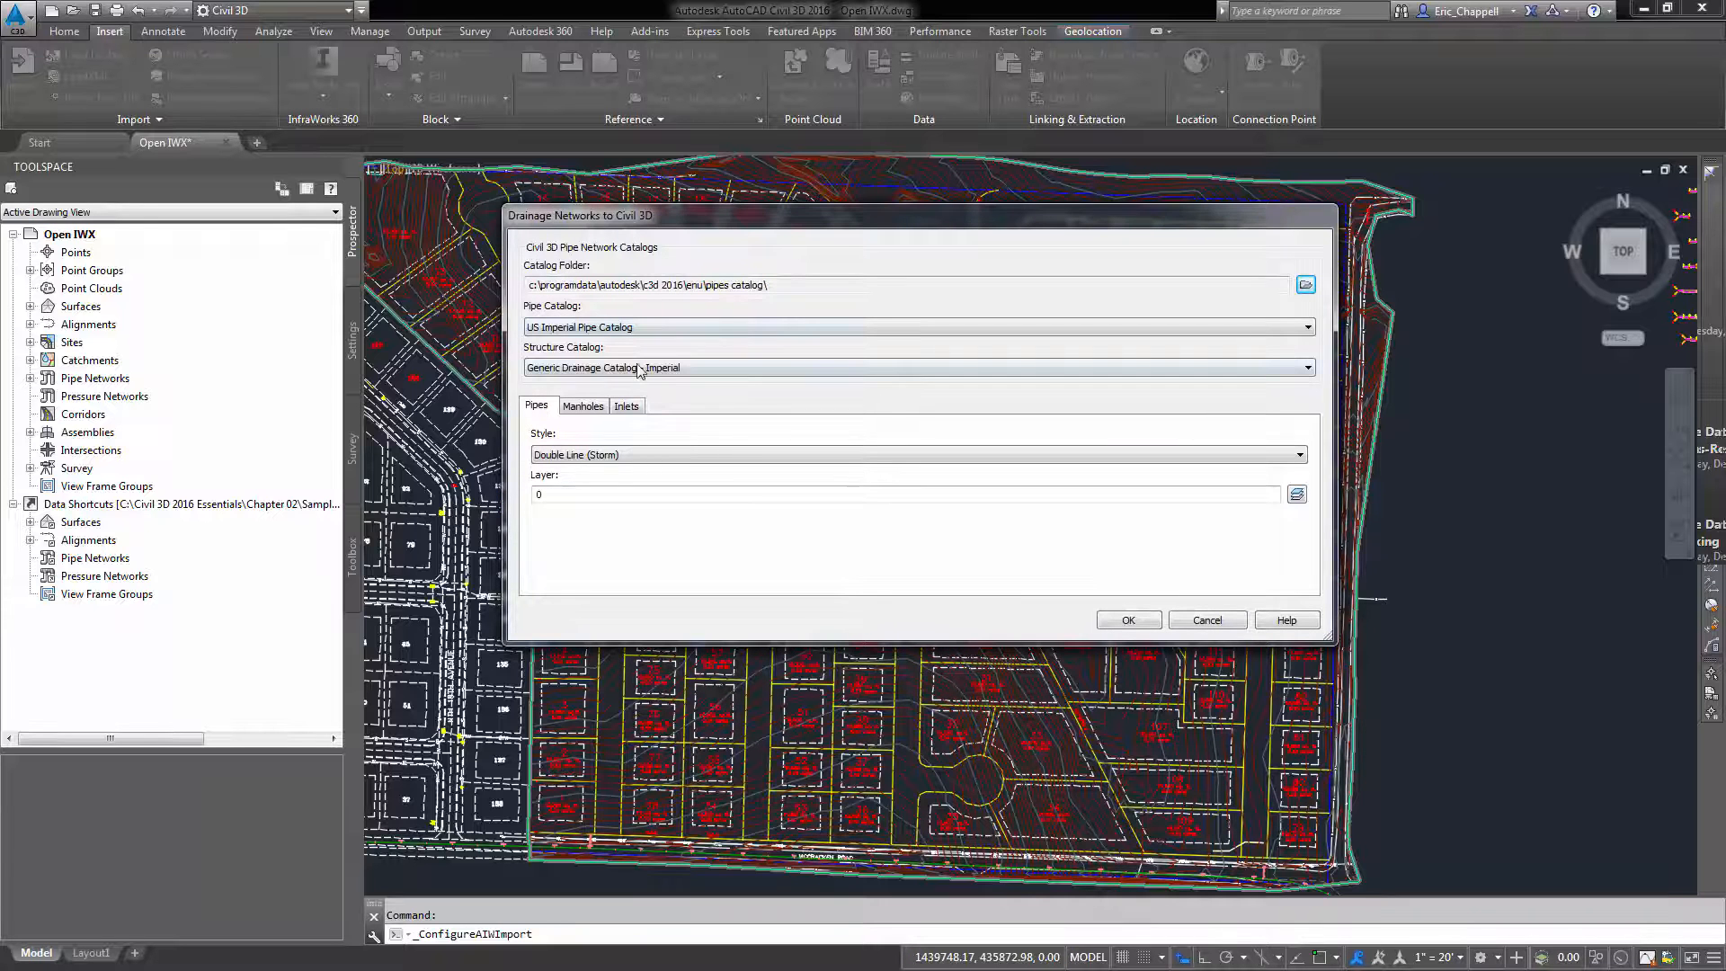
left_click(585, 409)
left_click(624, 412)
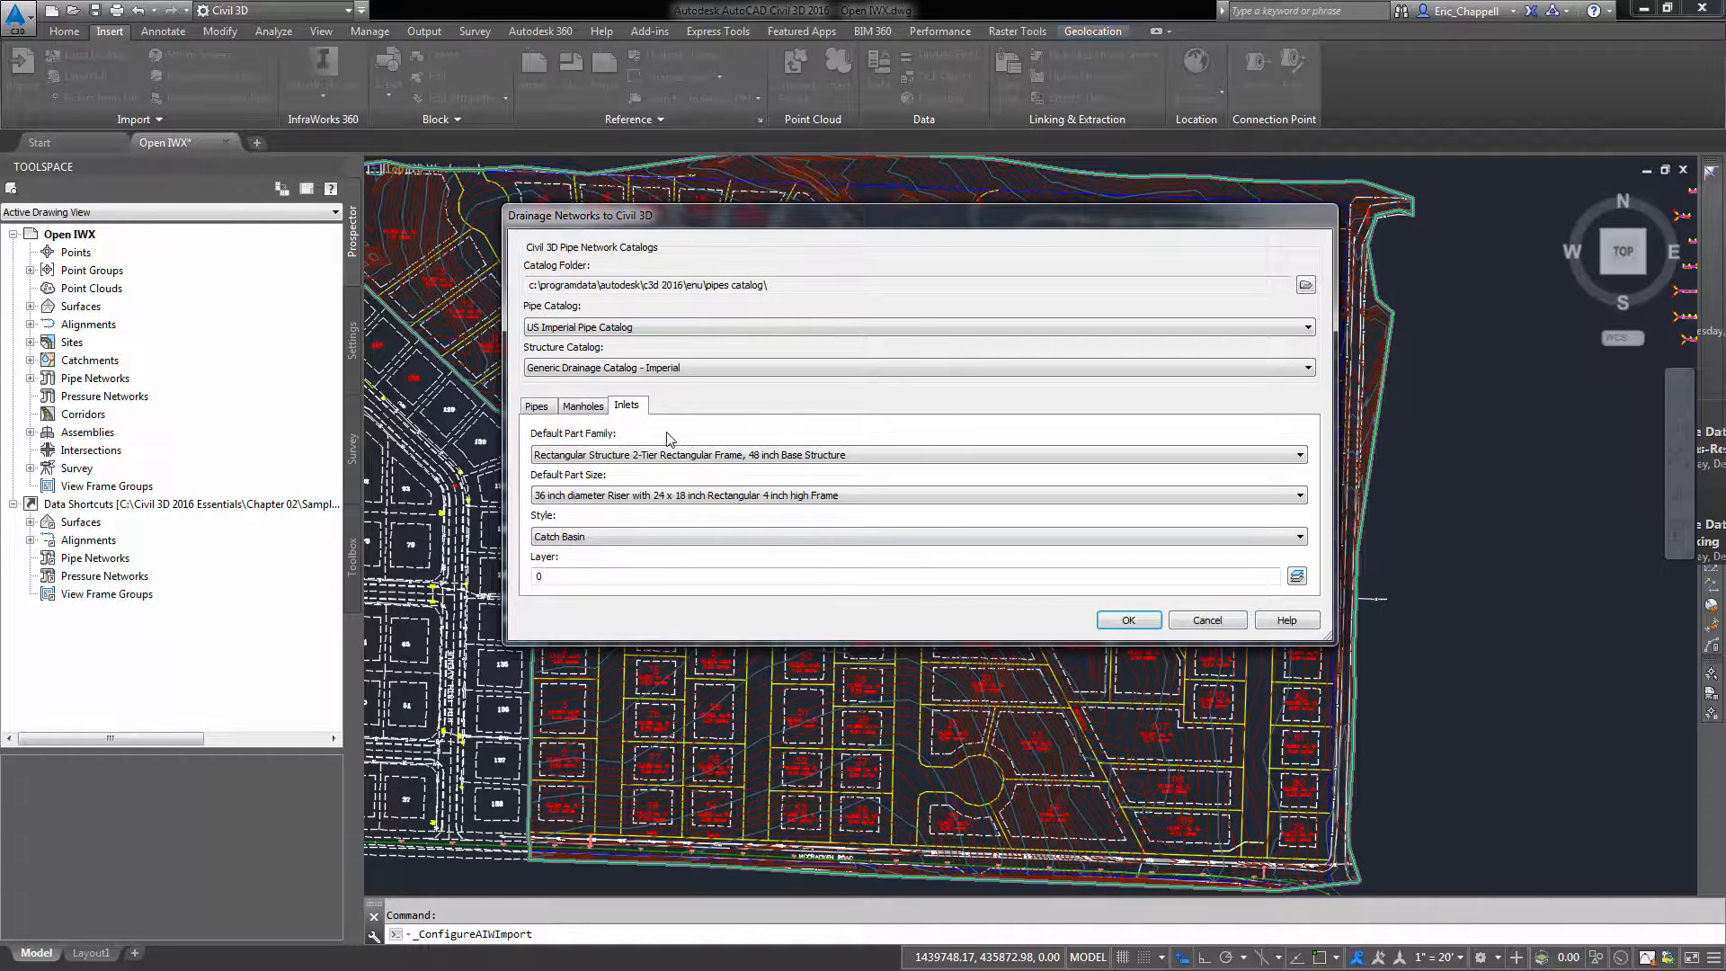
left_click(1129, 621)
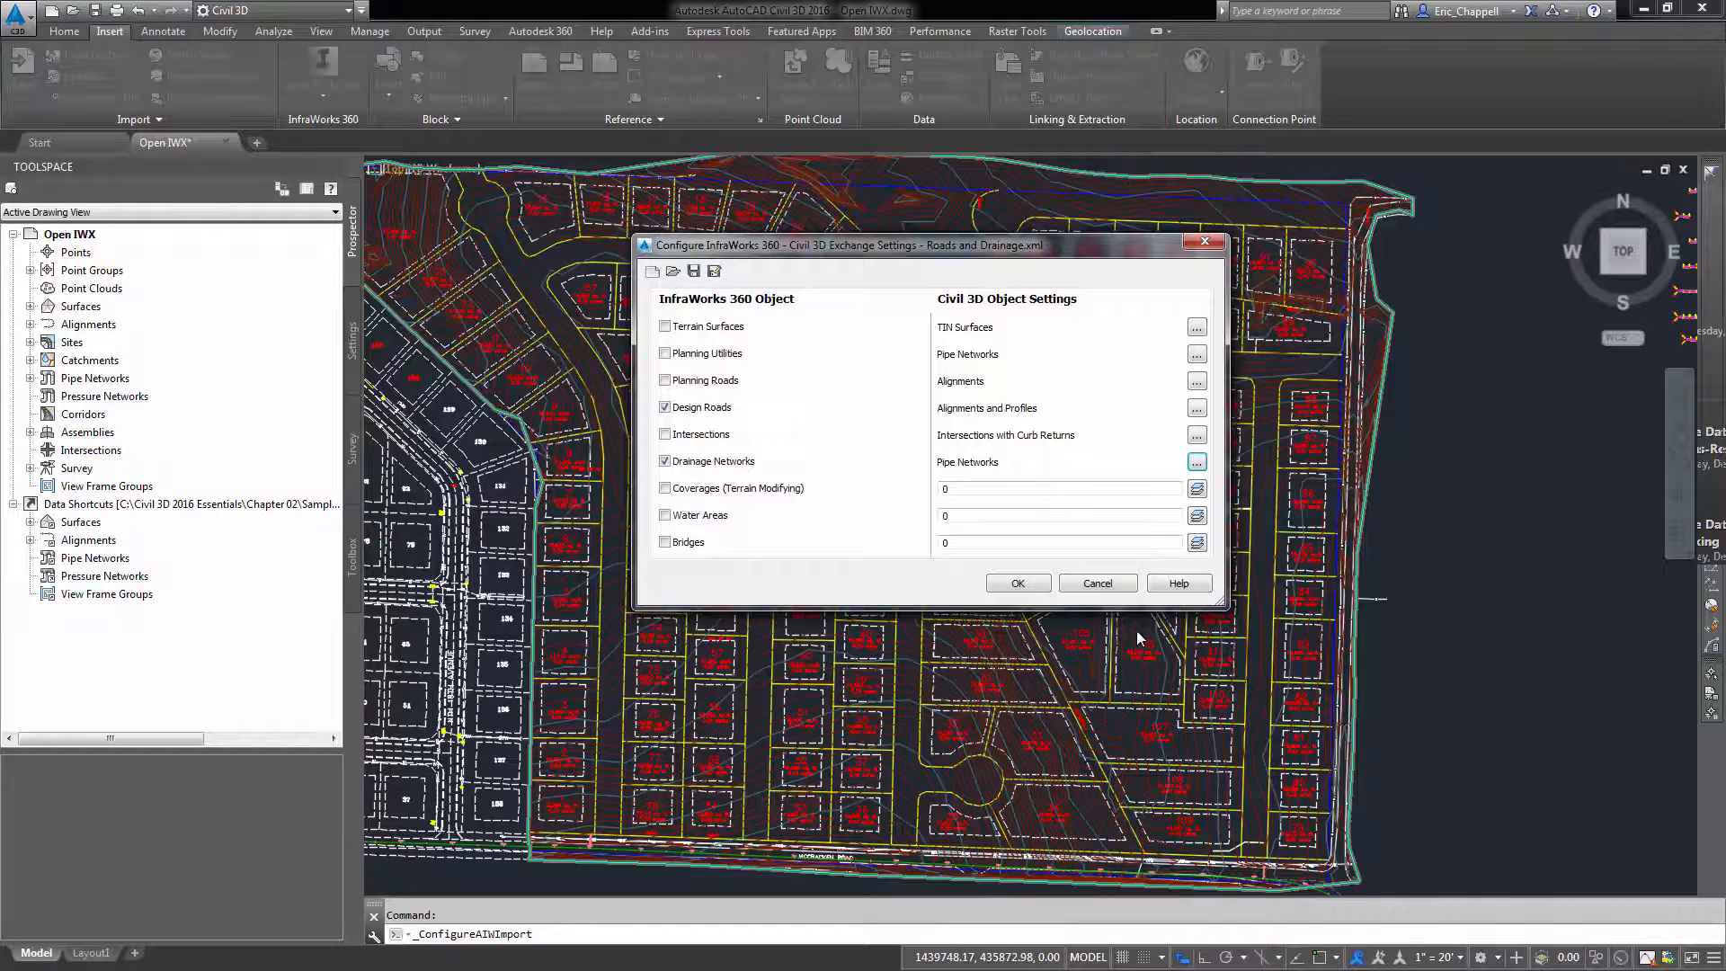
left_click(1019, 585)
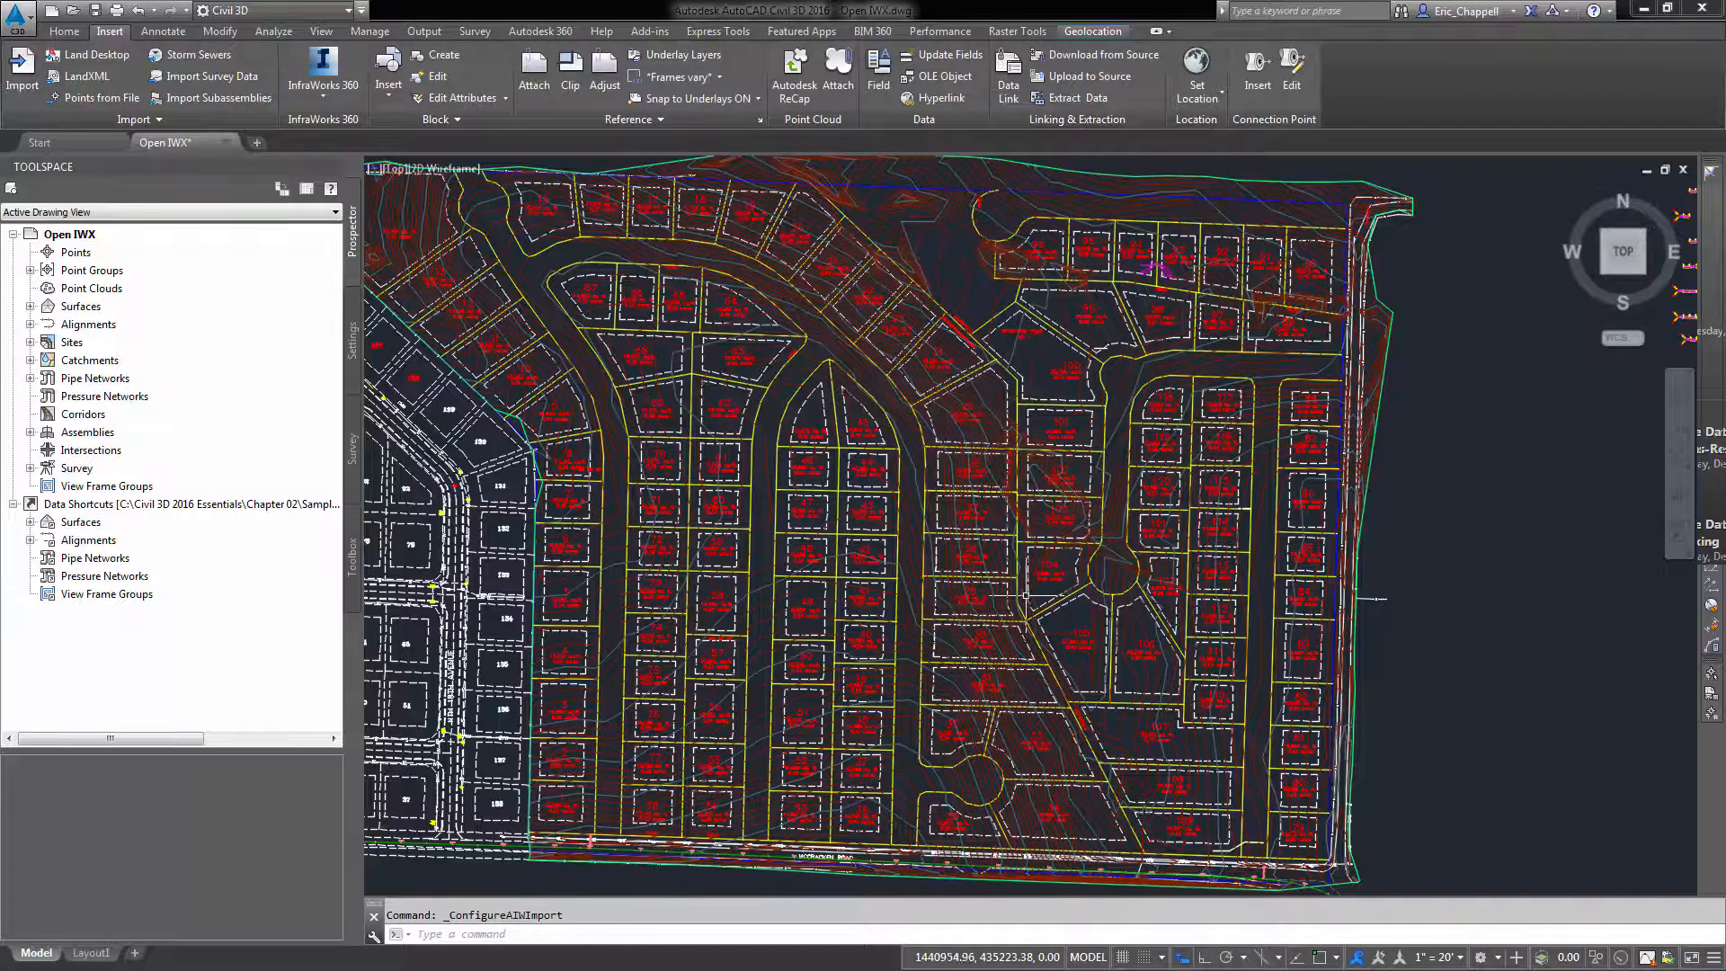
- Start opening an InfraWorks 360 model and choose Apple Springs-2.sqlite as the source model
left_click(341, 103)
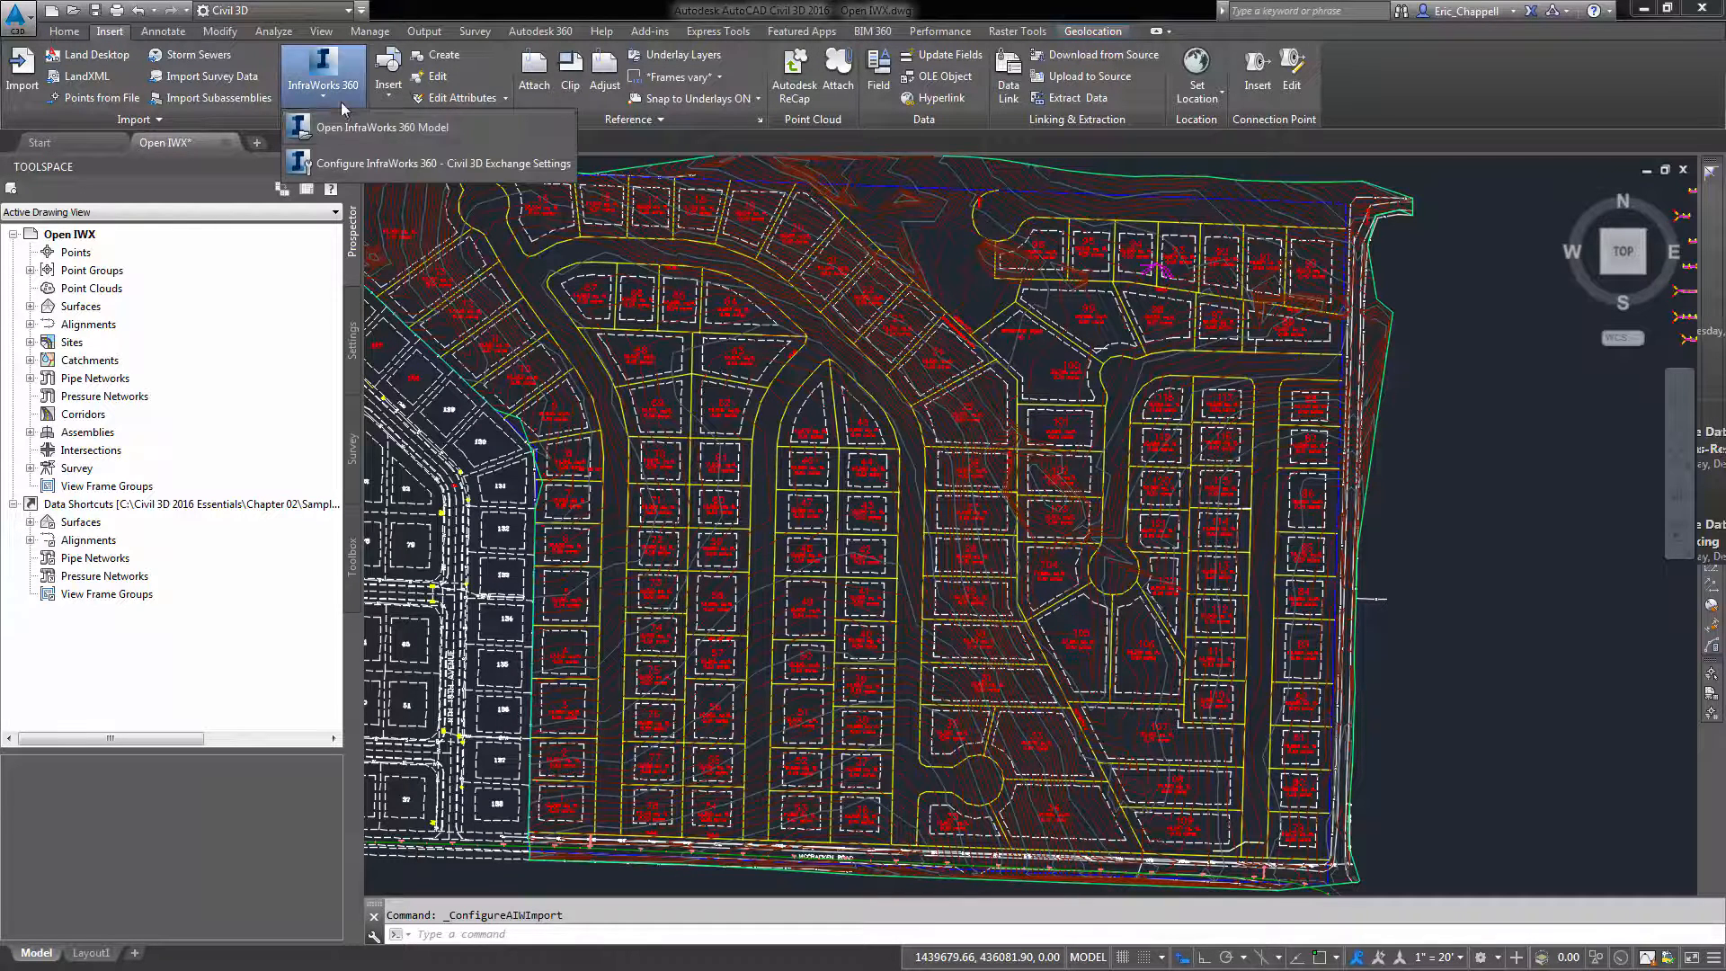
left_click(391, 134)
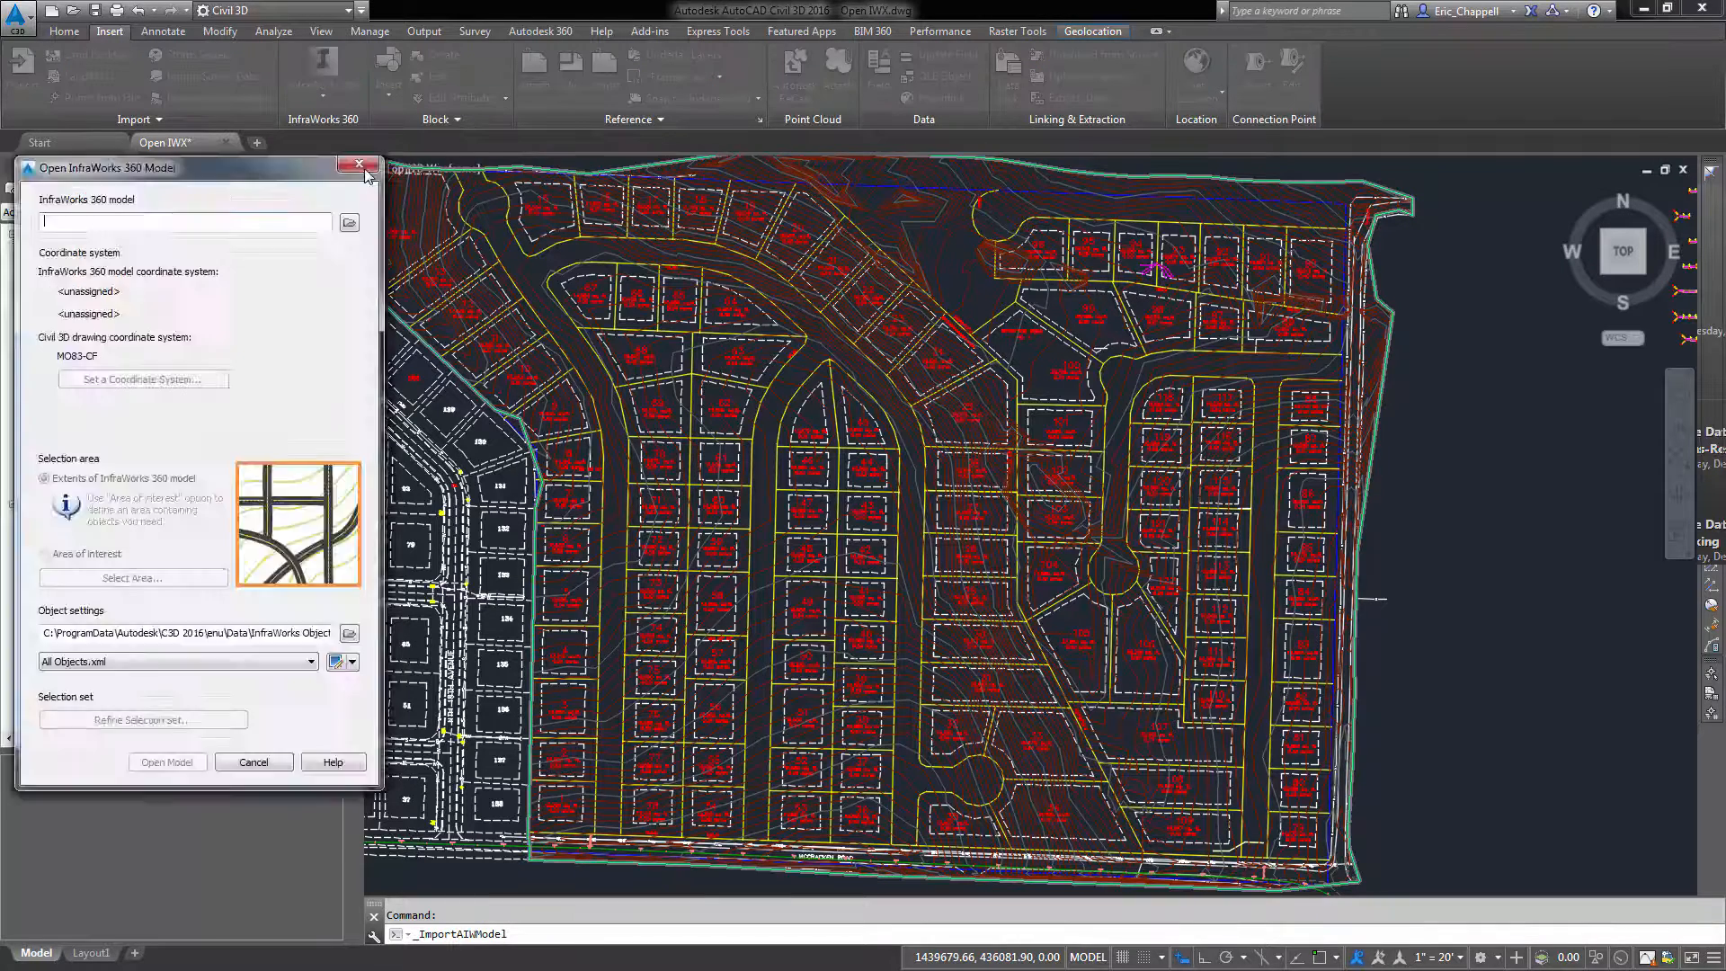
left_click(1037, 228)
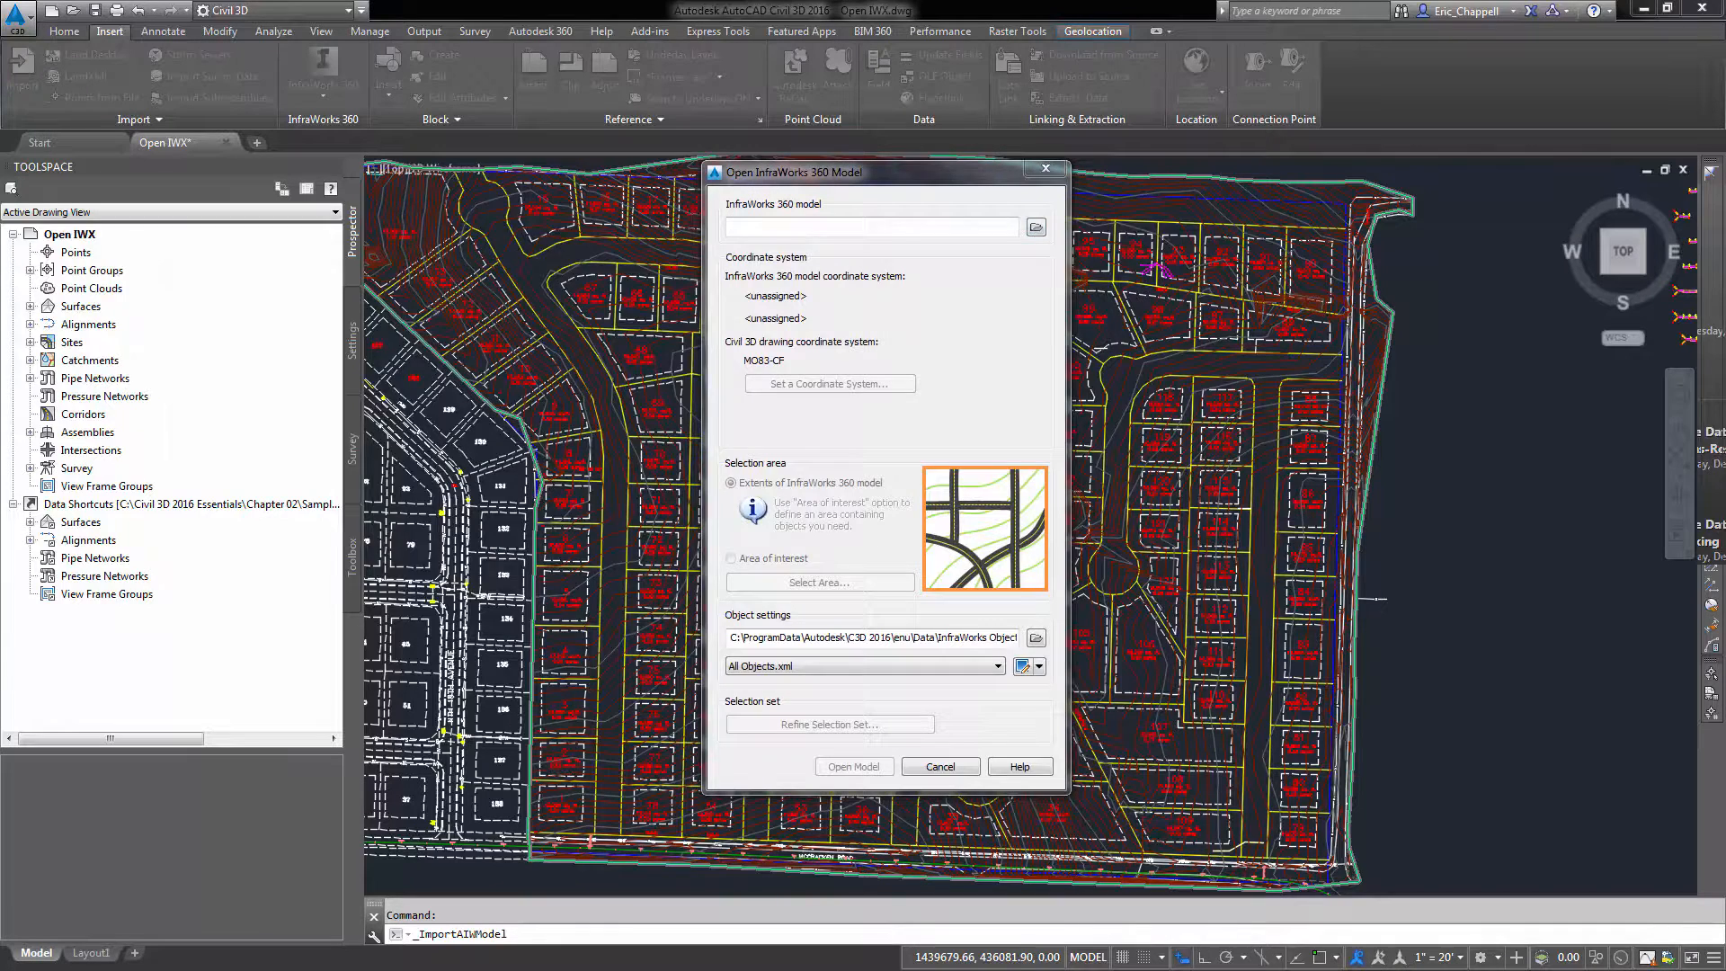
left_click_drag(1197, 359, 1200, 438)
left_click(790, 468)
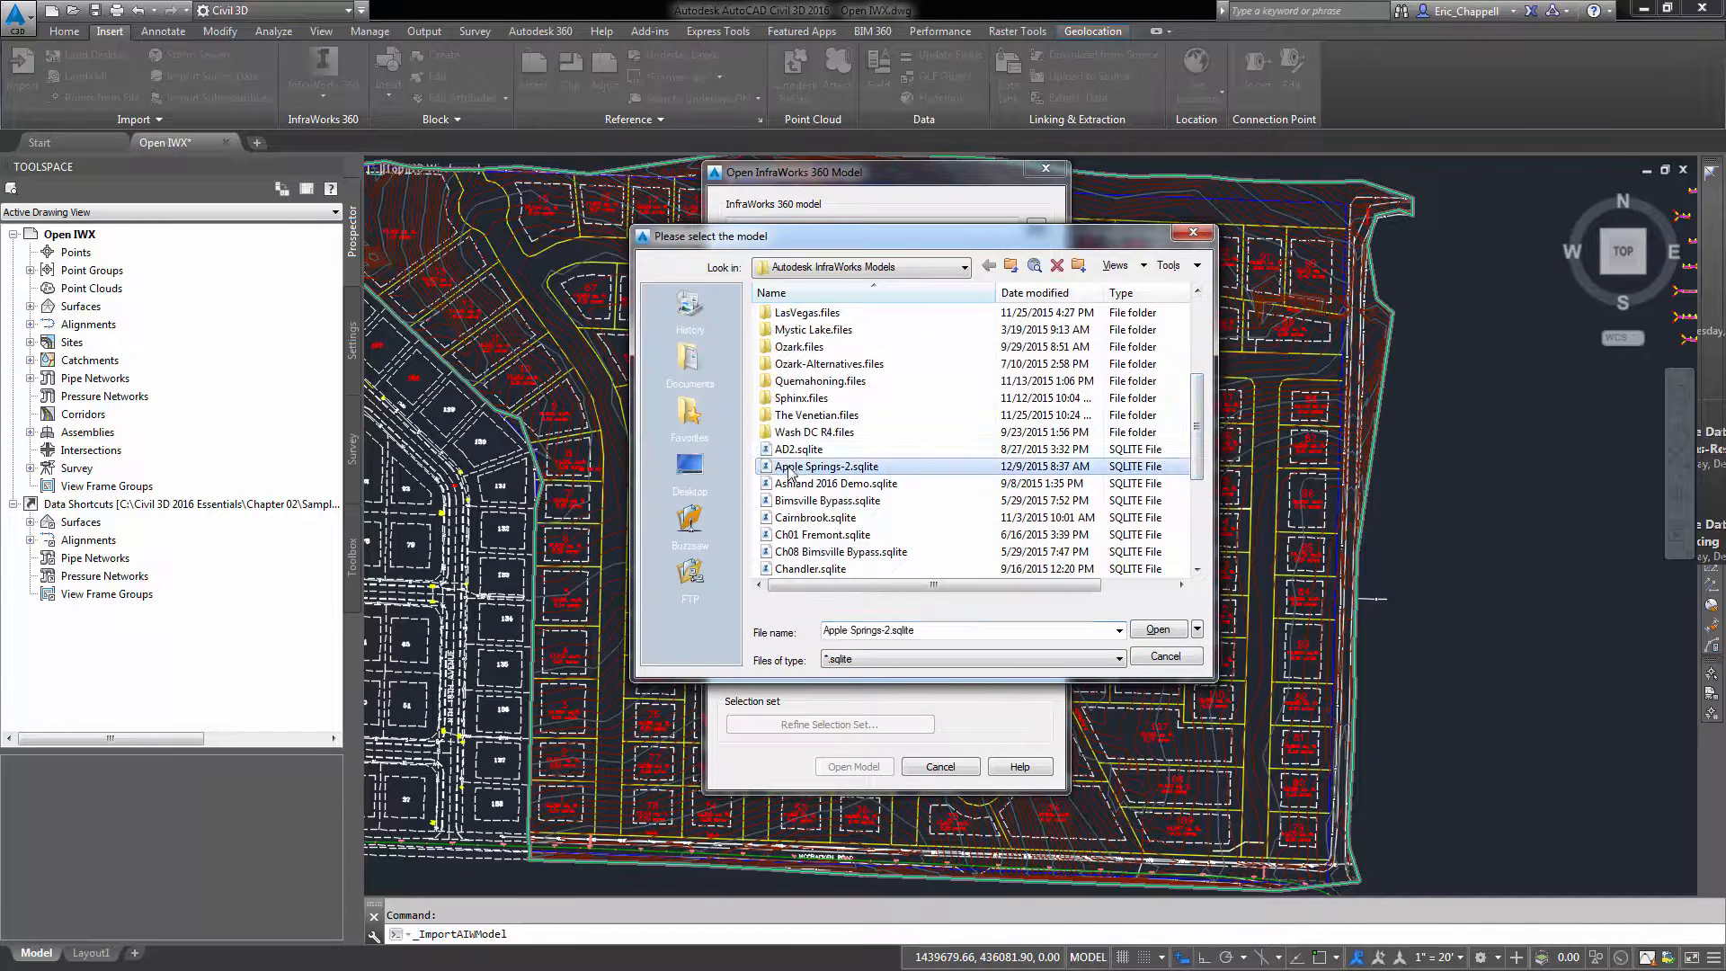
left_click(1158, 630)
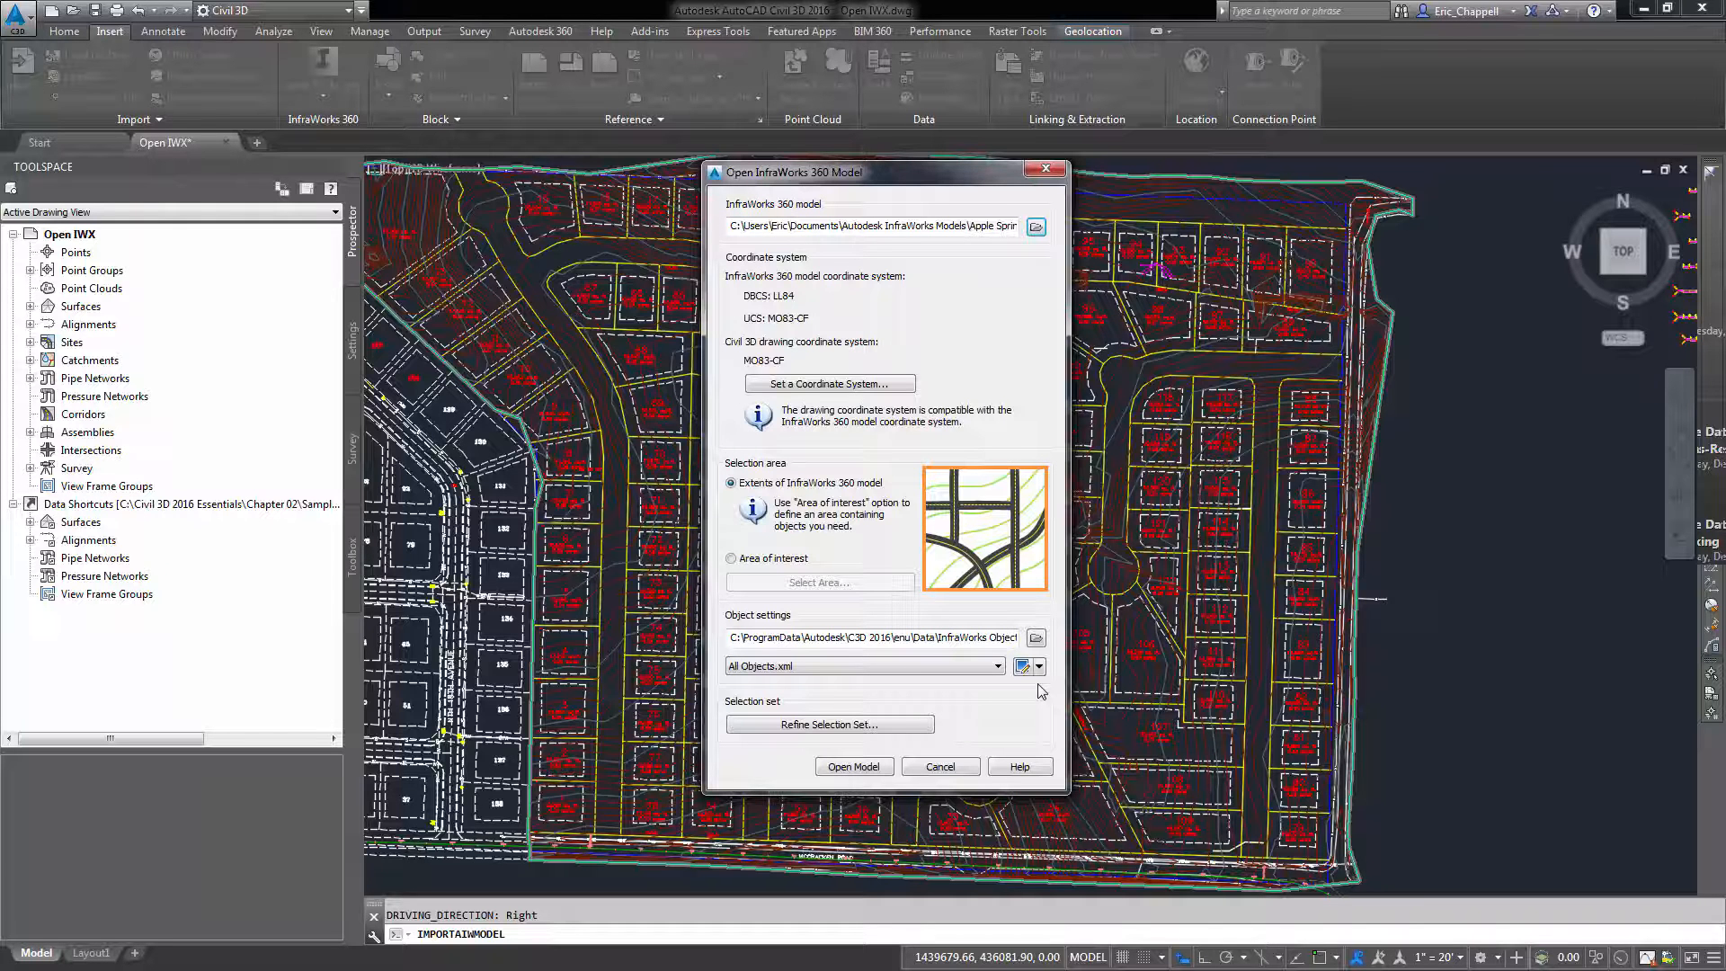
- Limit the import to an area of interest, a rectangle around the eastern, red-labelled part of the subdivision
left_click(731, 559)
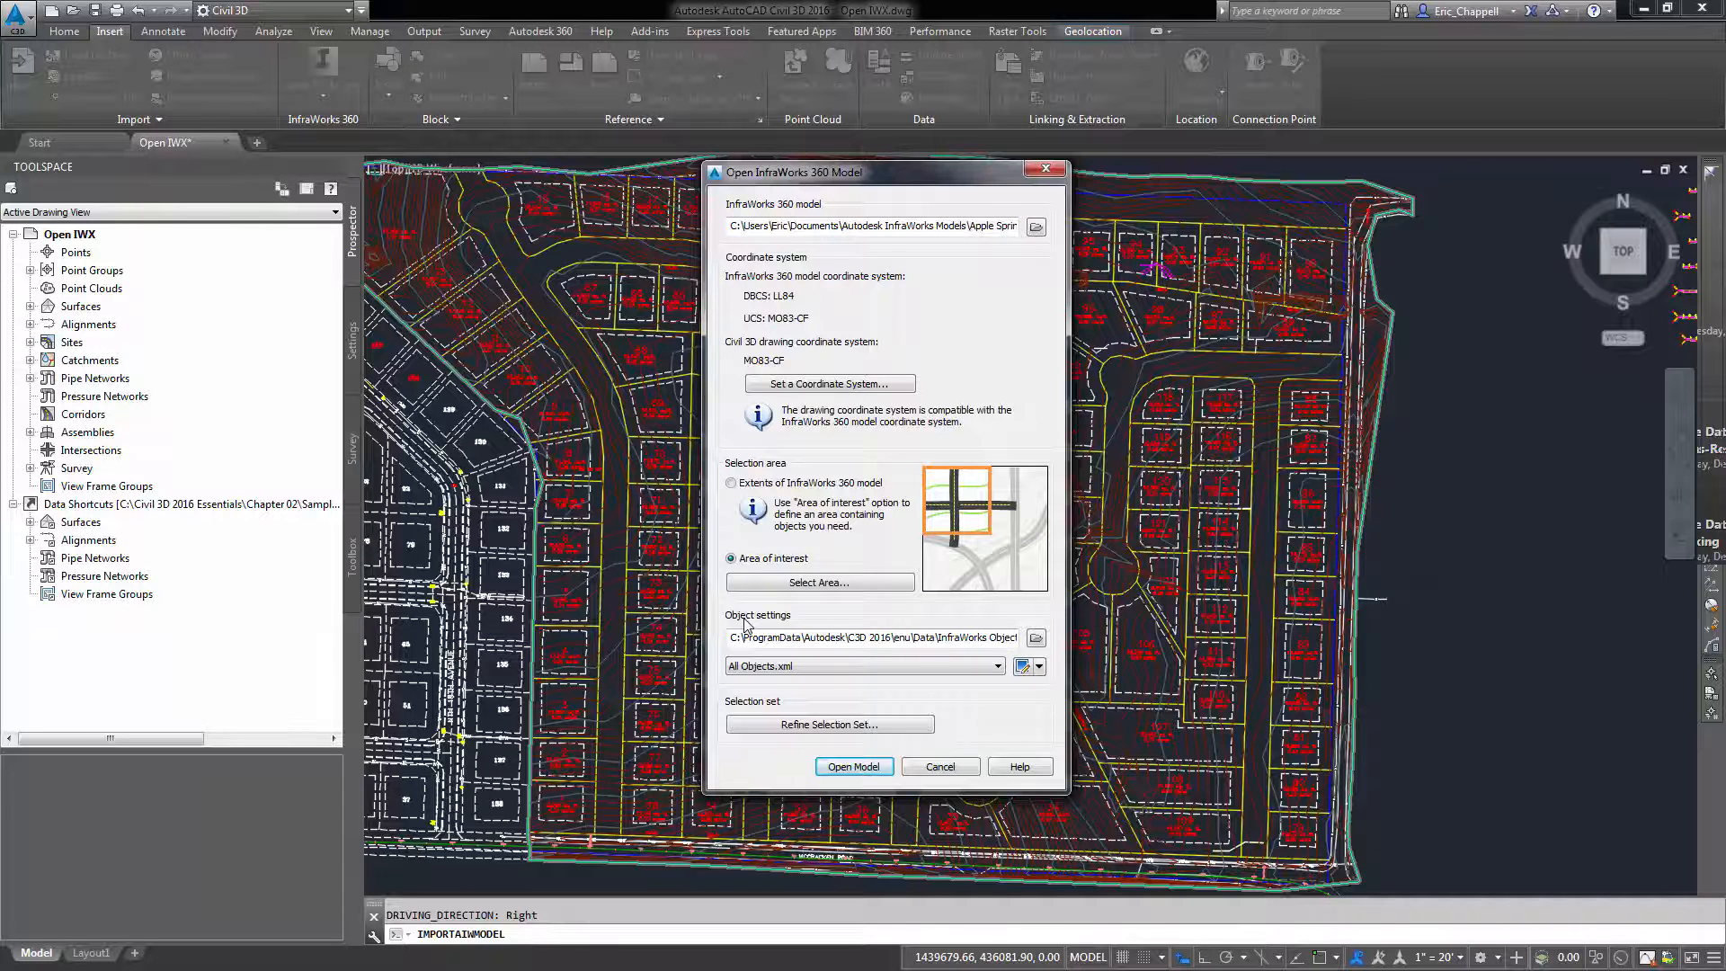
left_click(819, 582)
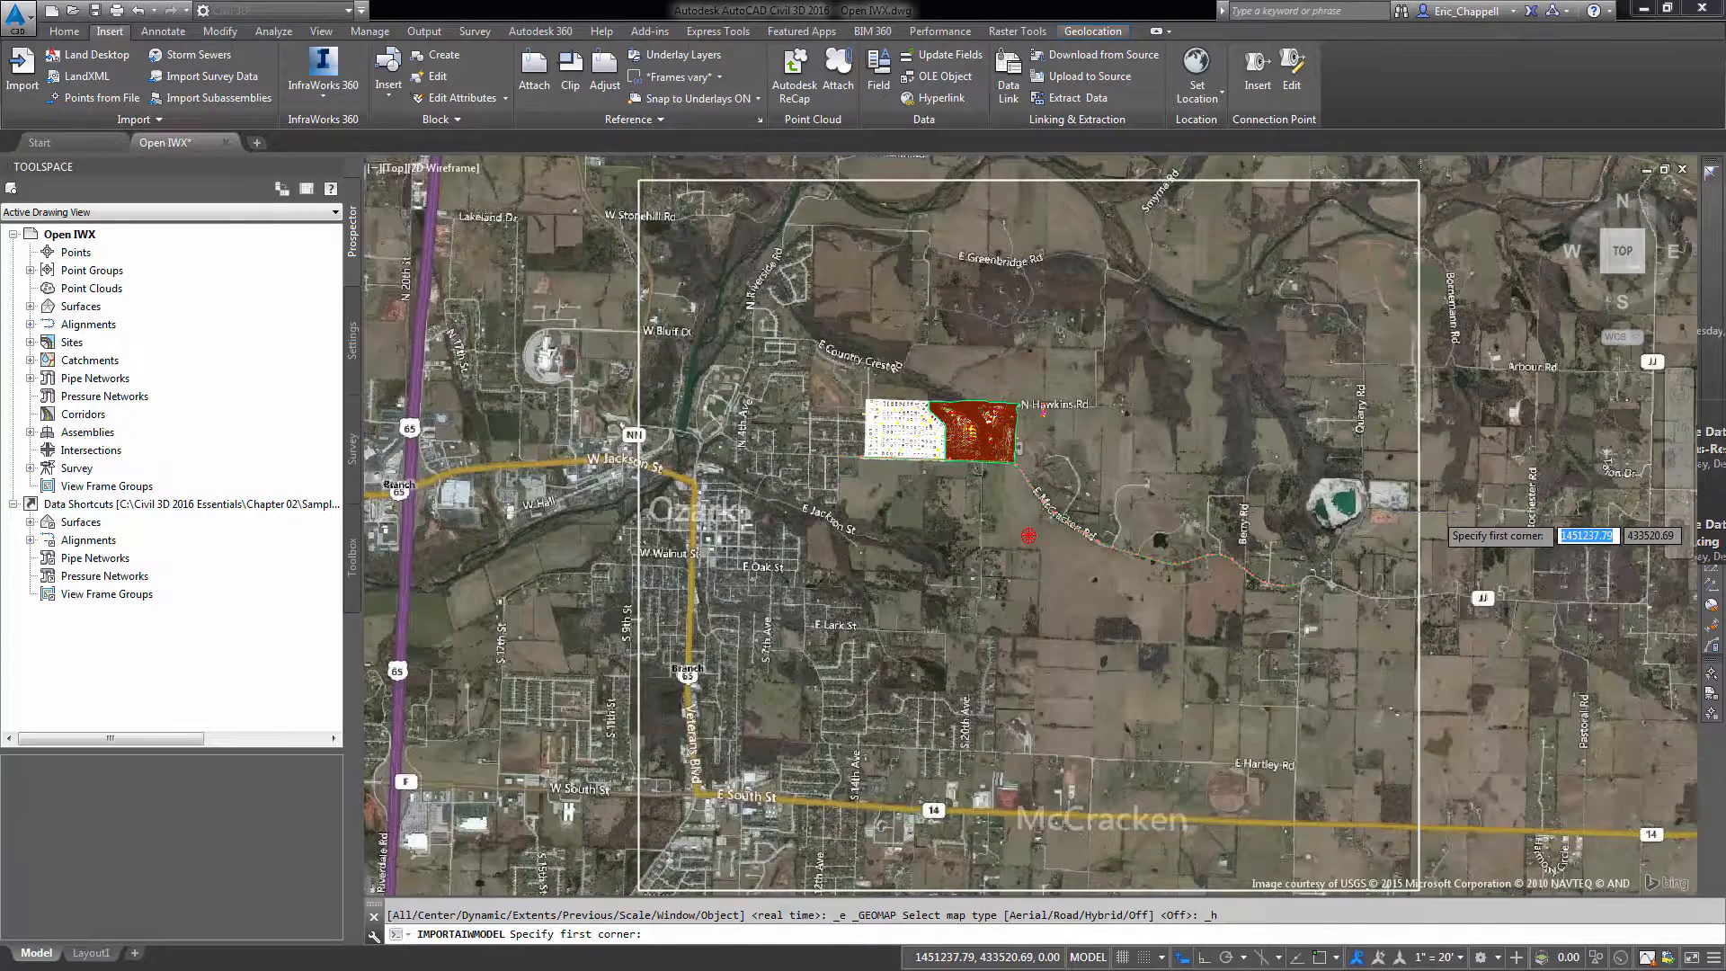
scroll(1028, 535, "up", 3)
middle_click_drag(977, 483, 978, 622)
left_click(800, 335)
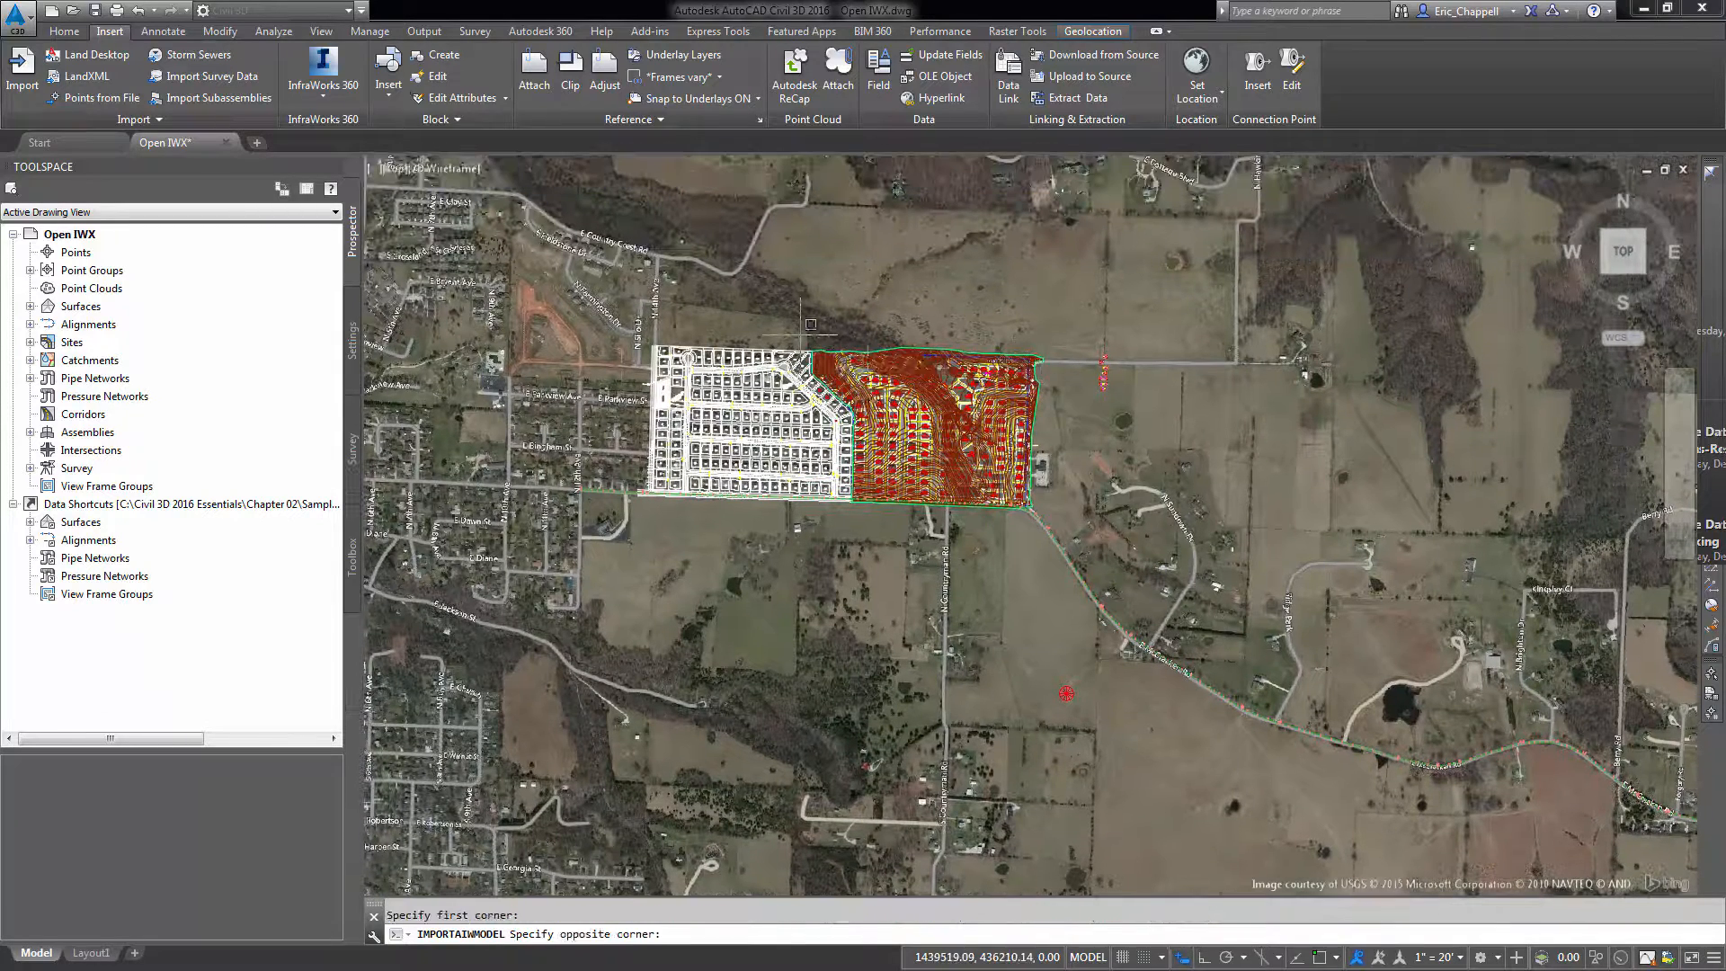
left_click(1054, 520)
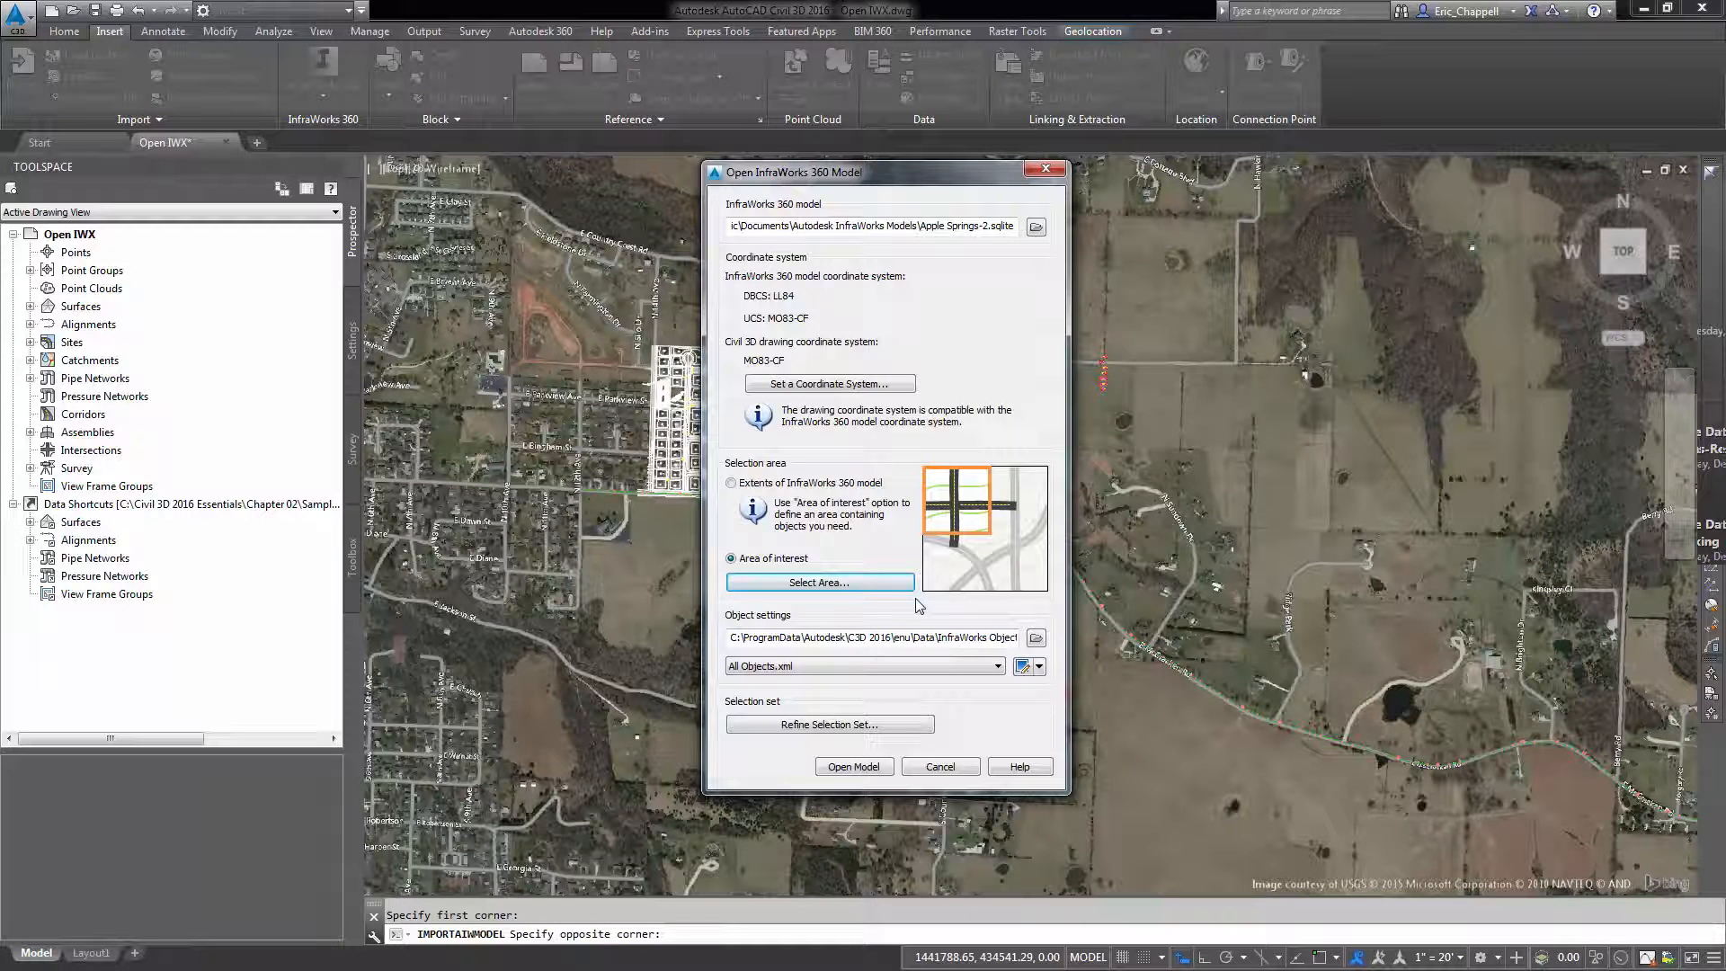
- Set the import's object settings to Roads and Drainage.xml
left_click(974, 676)
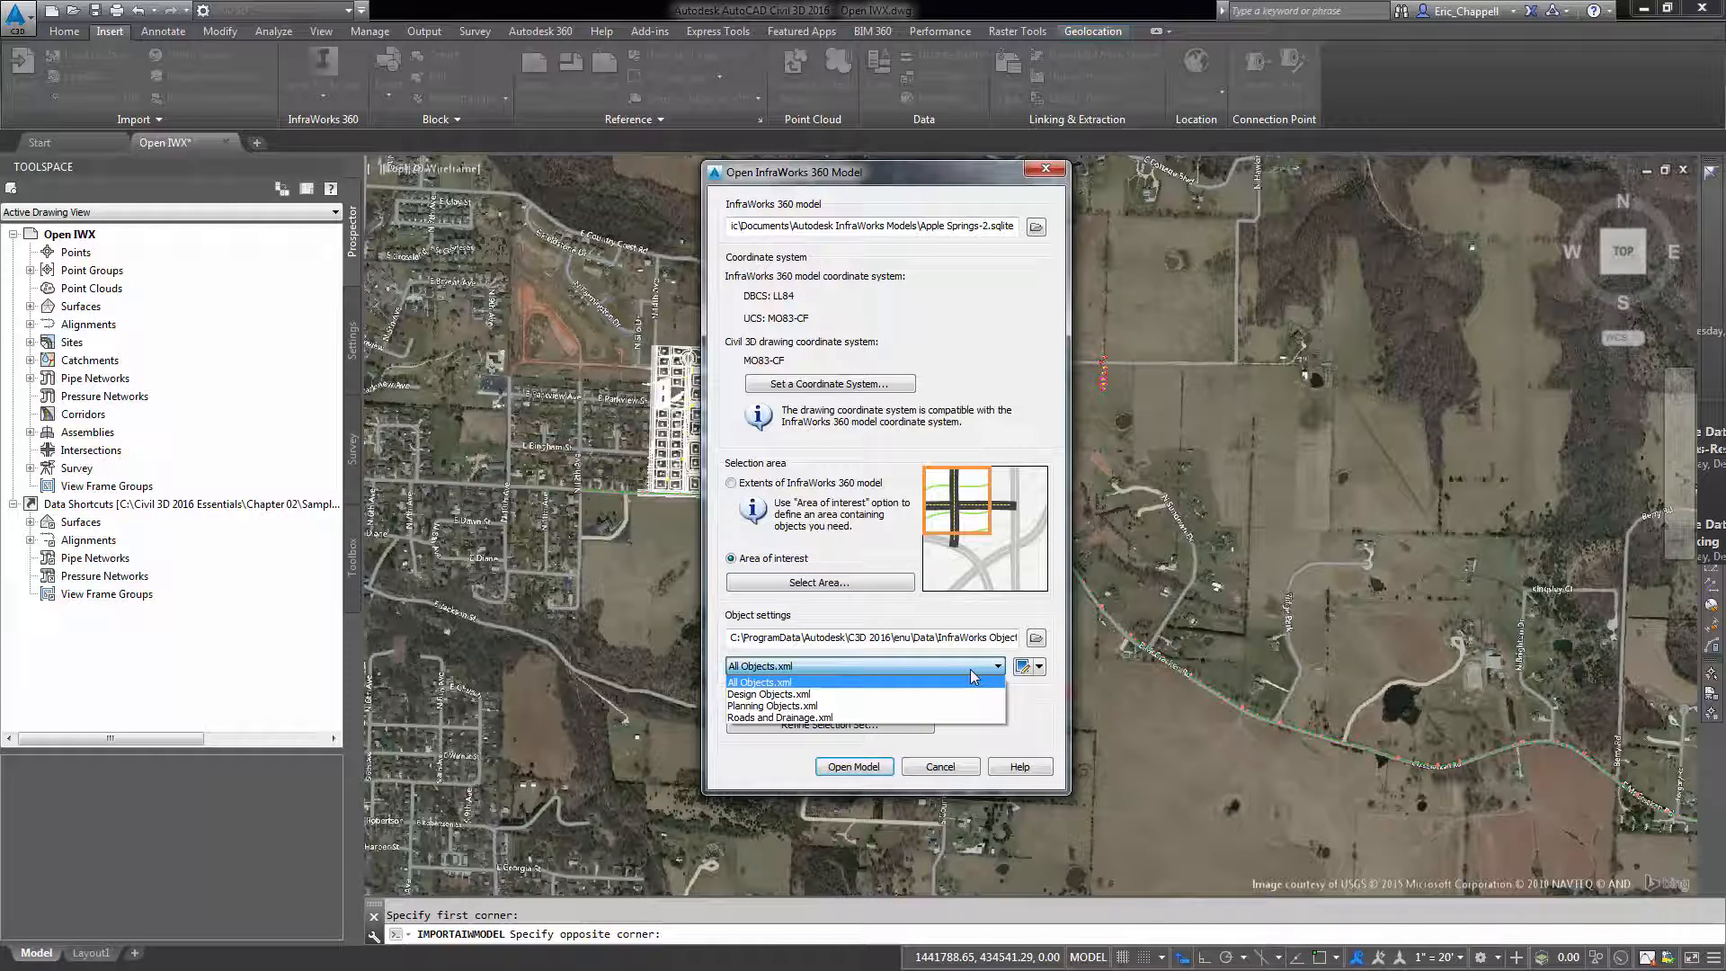
left_click(1018, 703)
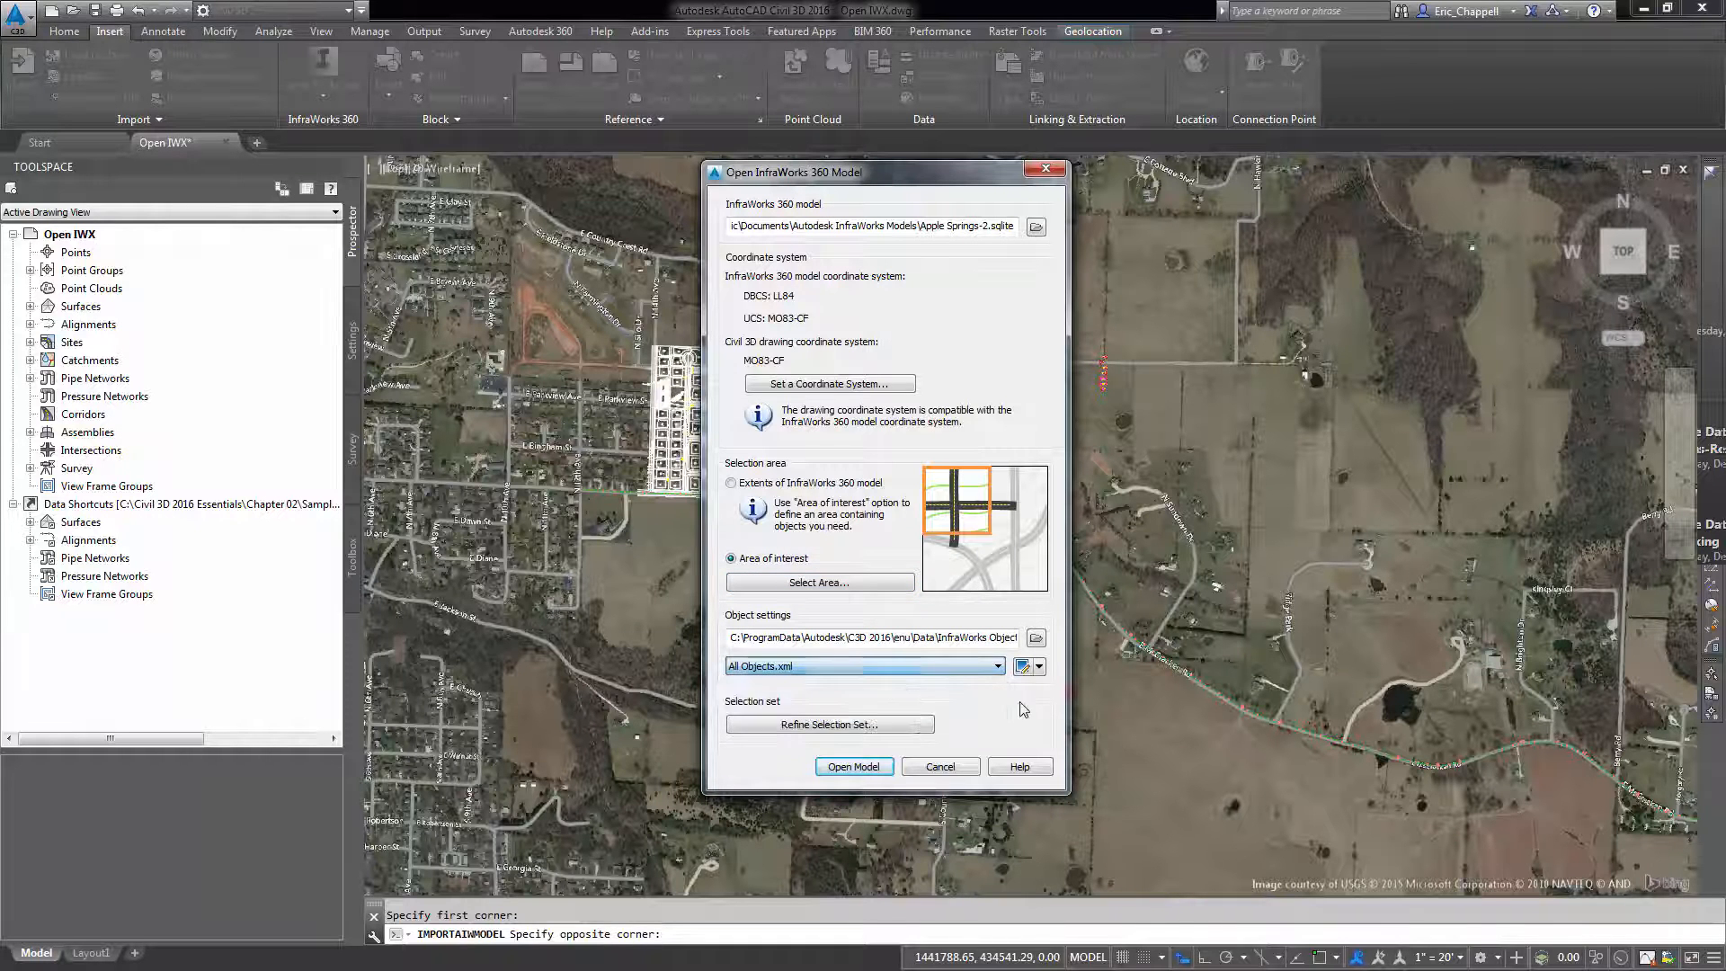
left_click(816, 674)
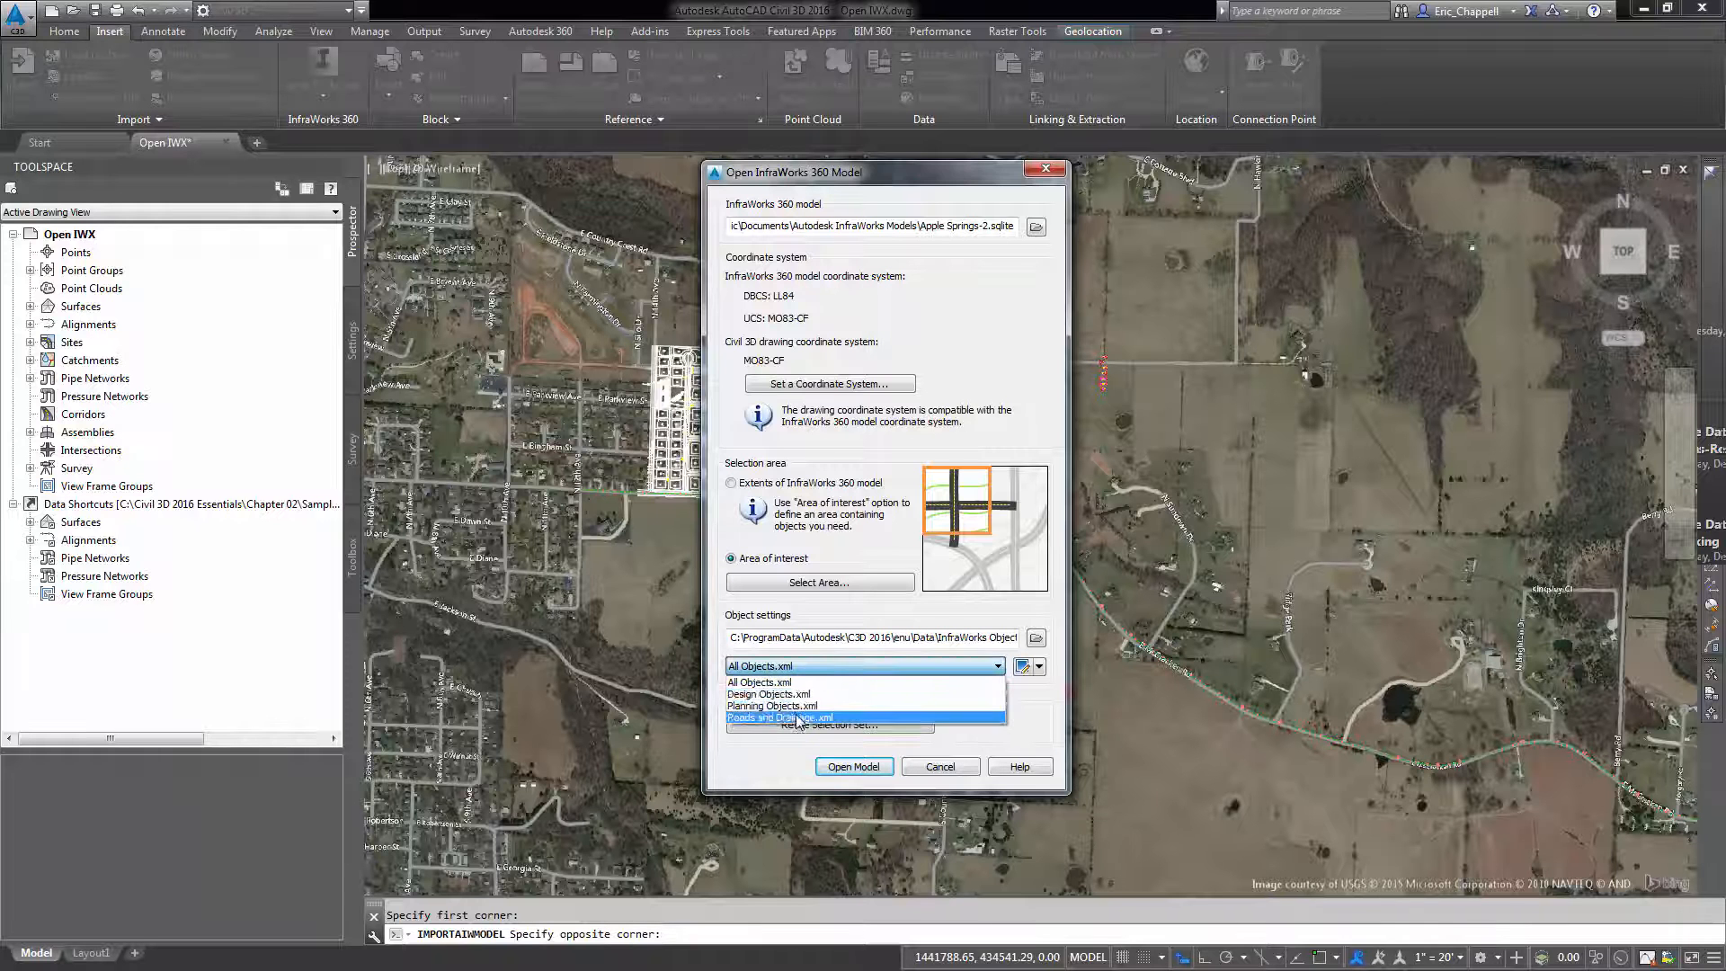
left_click(944, 722)
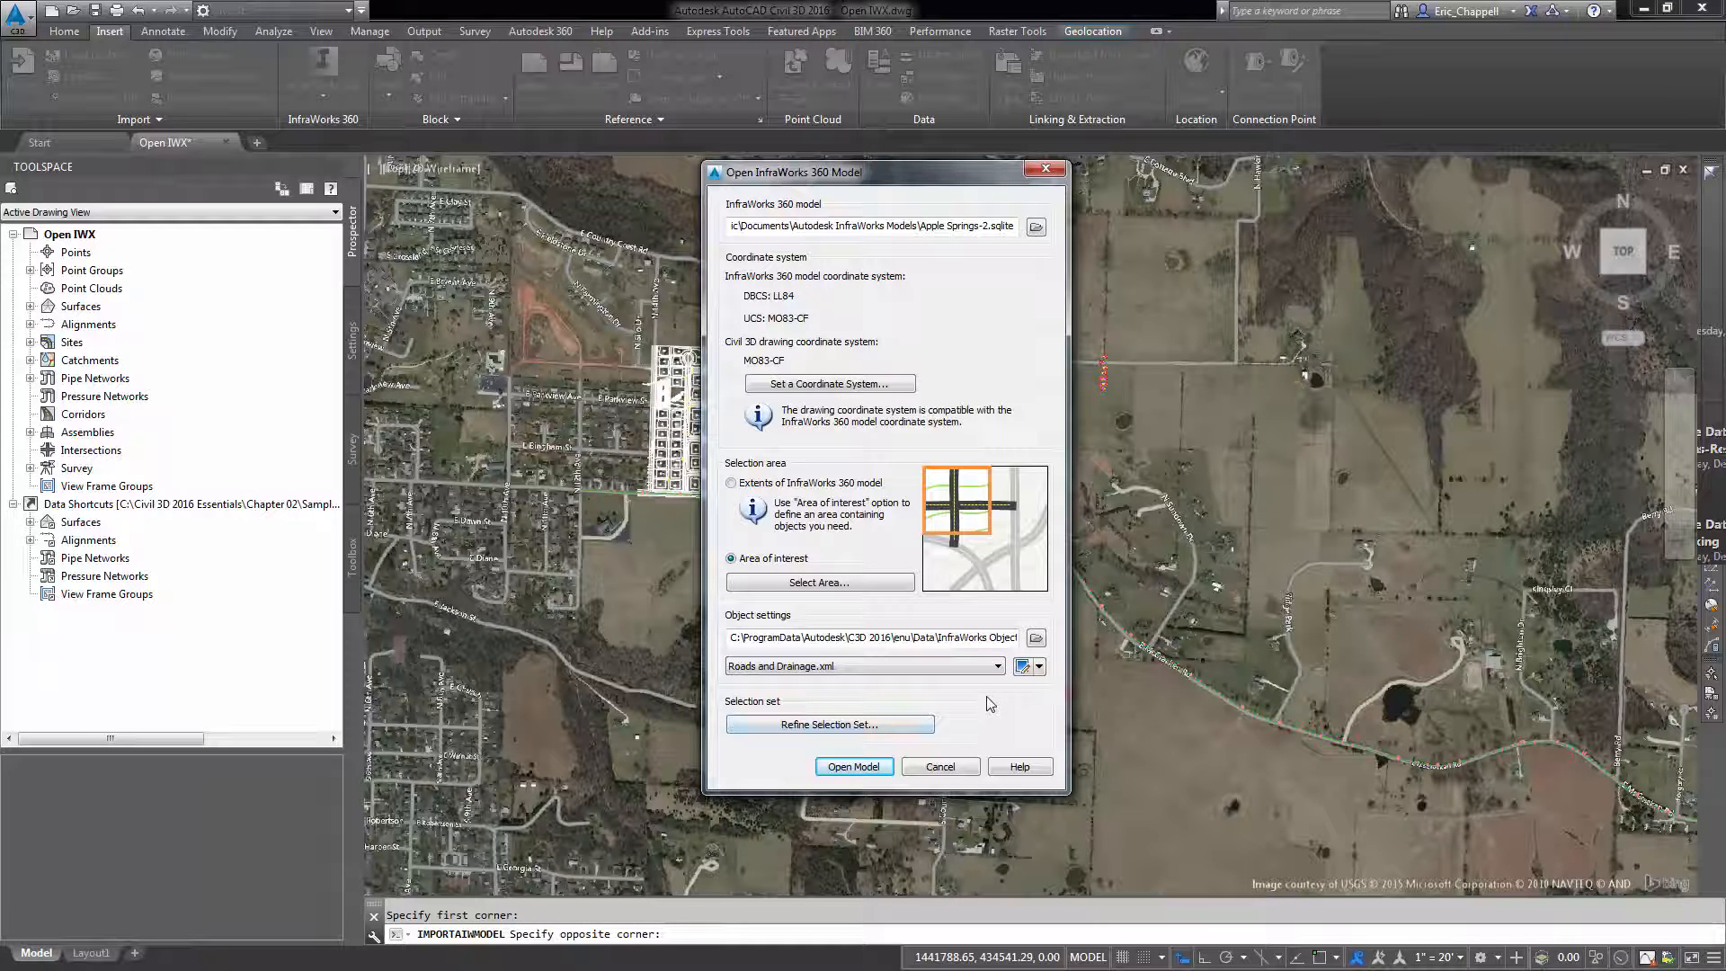
- Check the object categories in the refined selection set, accept them and open the model in the drawing
left_click(878, 724)
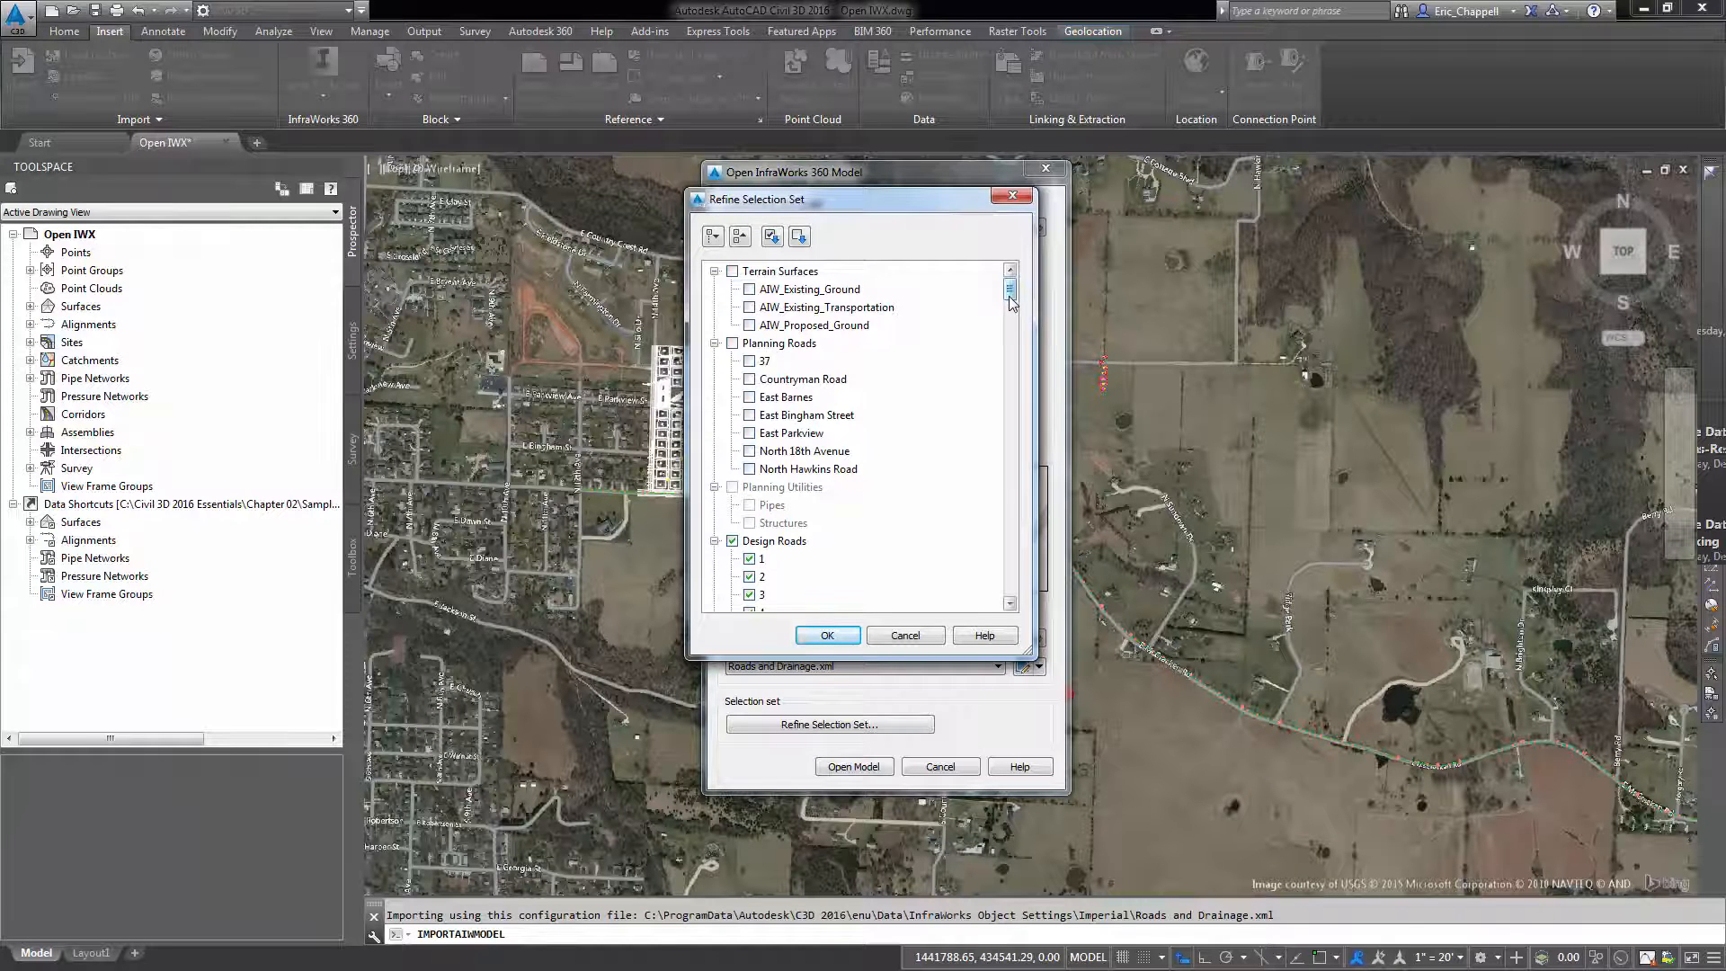
mouse_move(1010, 300)
left_mouse_down()
mouse_move(1011, 409)
mouse_move(1011, 301)
left_mouse_up()
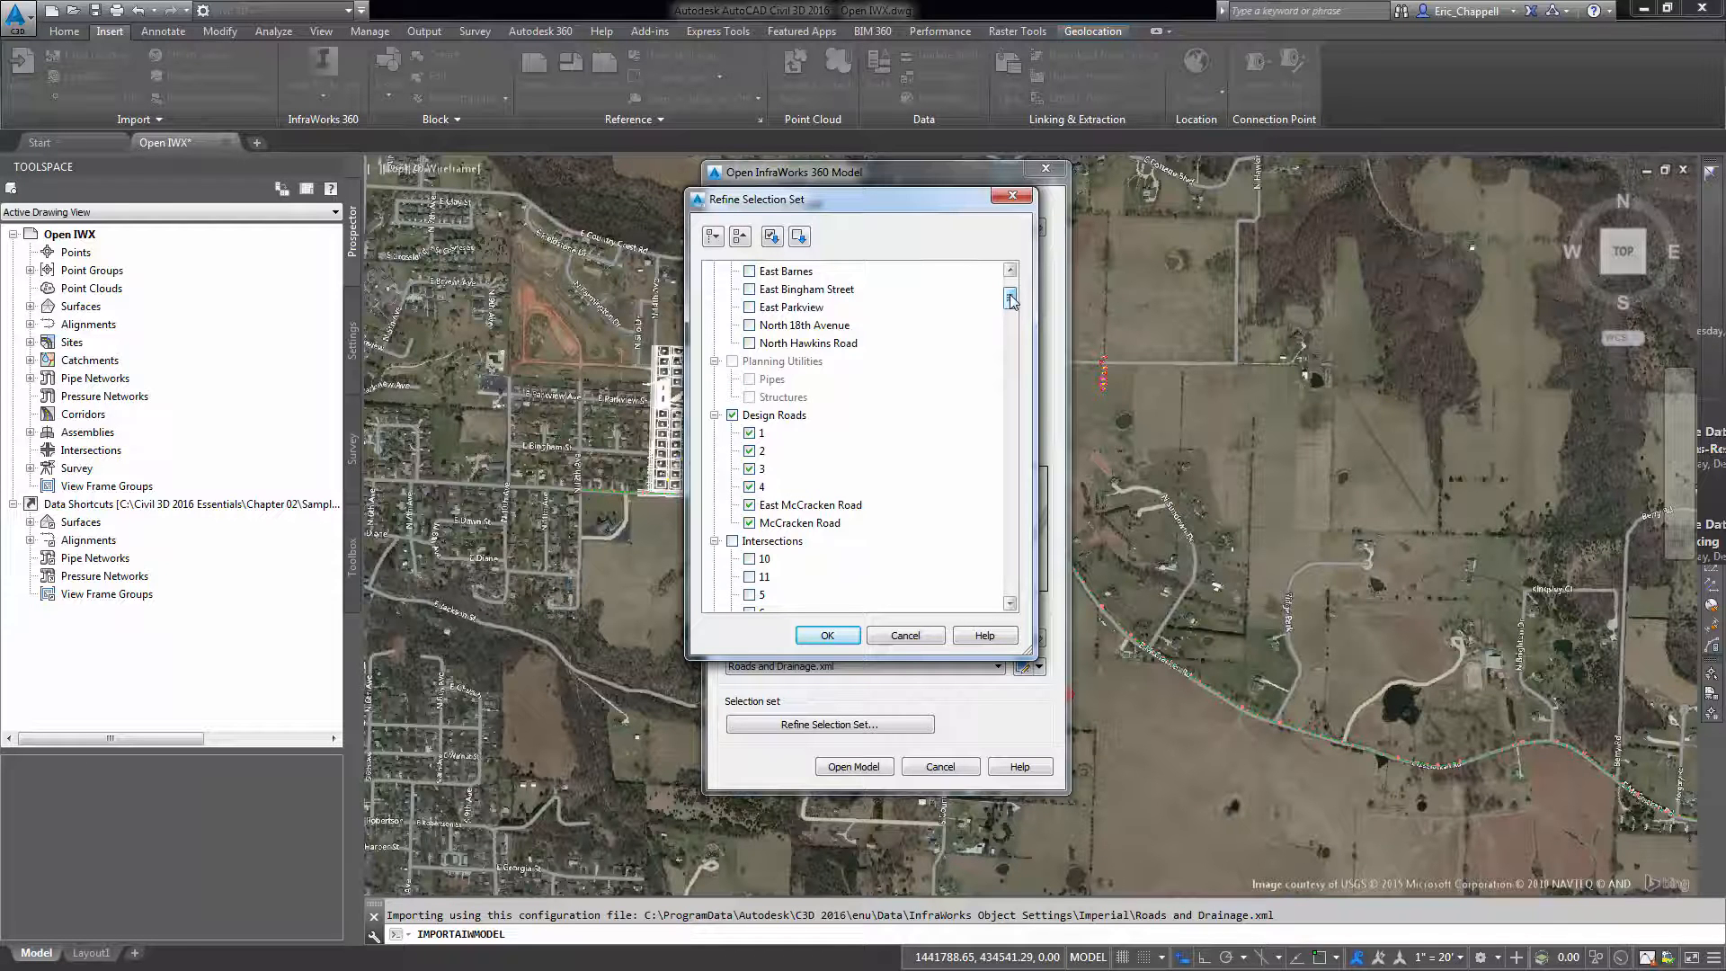
left_click(832, 637)
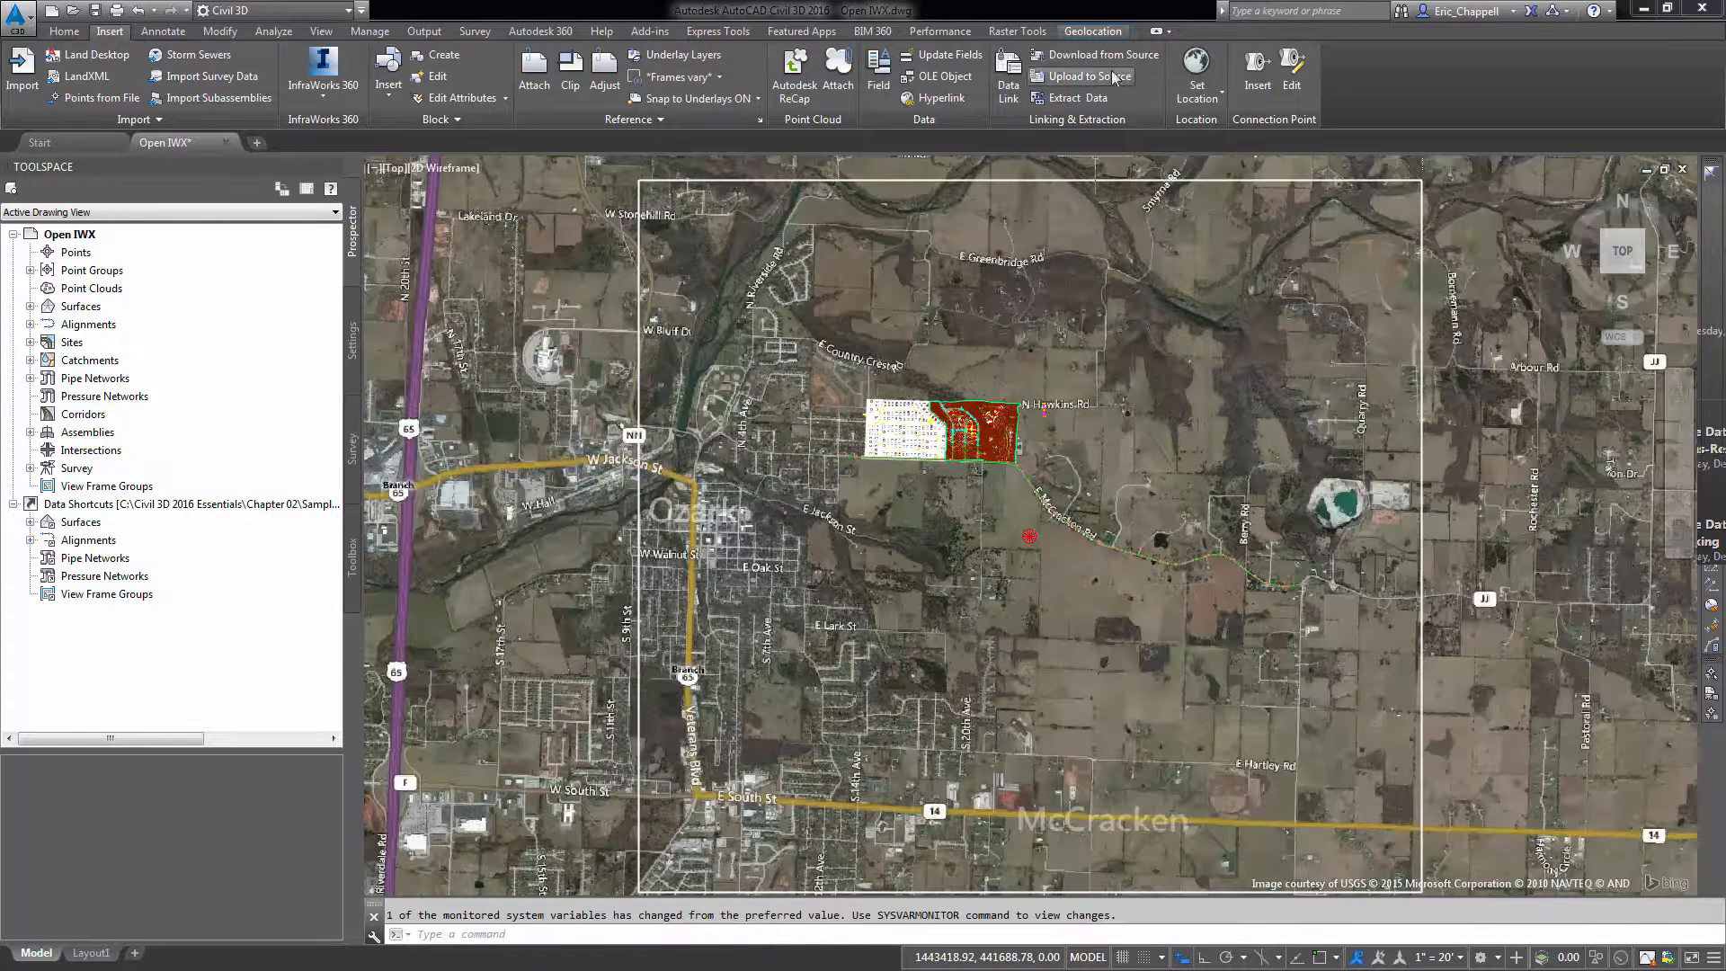
- Turn off the hybrid online map behind the drawing
left_click(1093, 31)
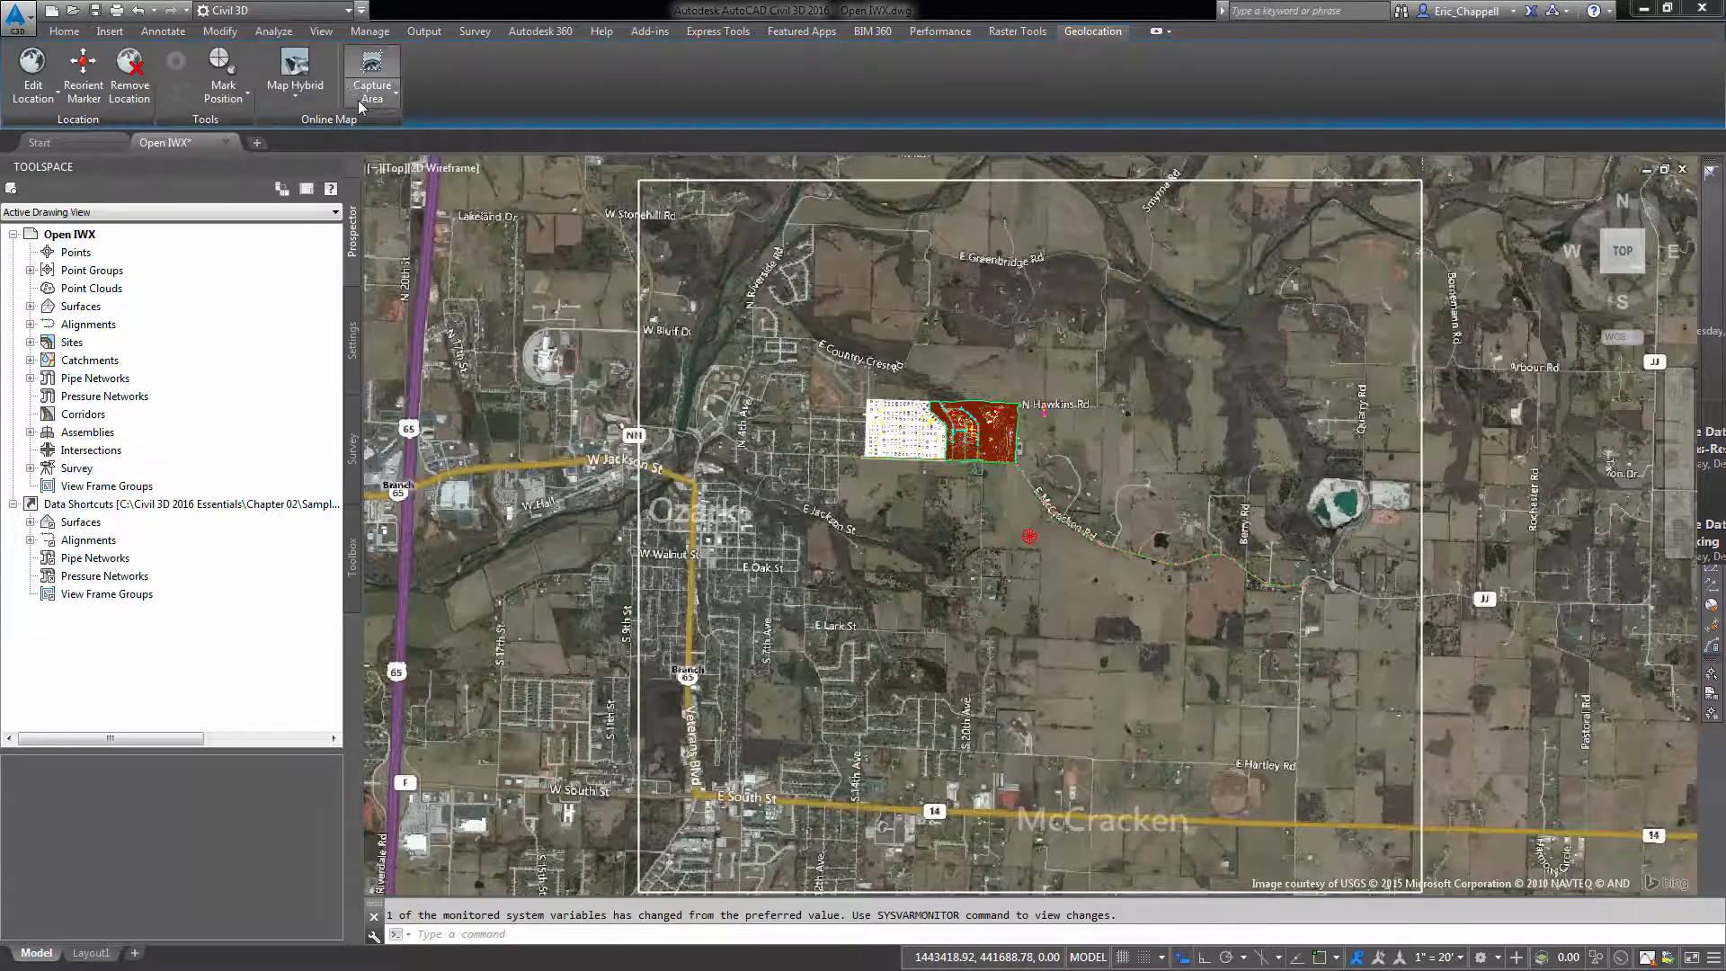
left_click(298, 100)
left_click(324, 235)
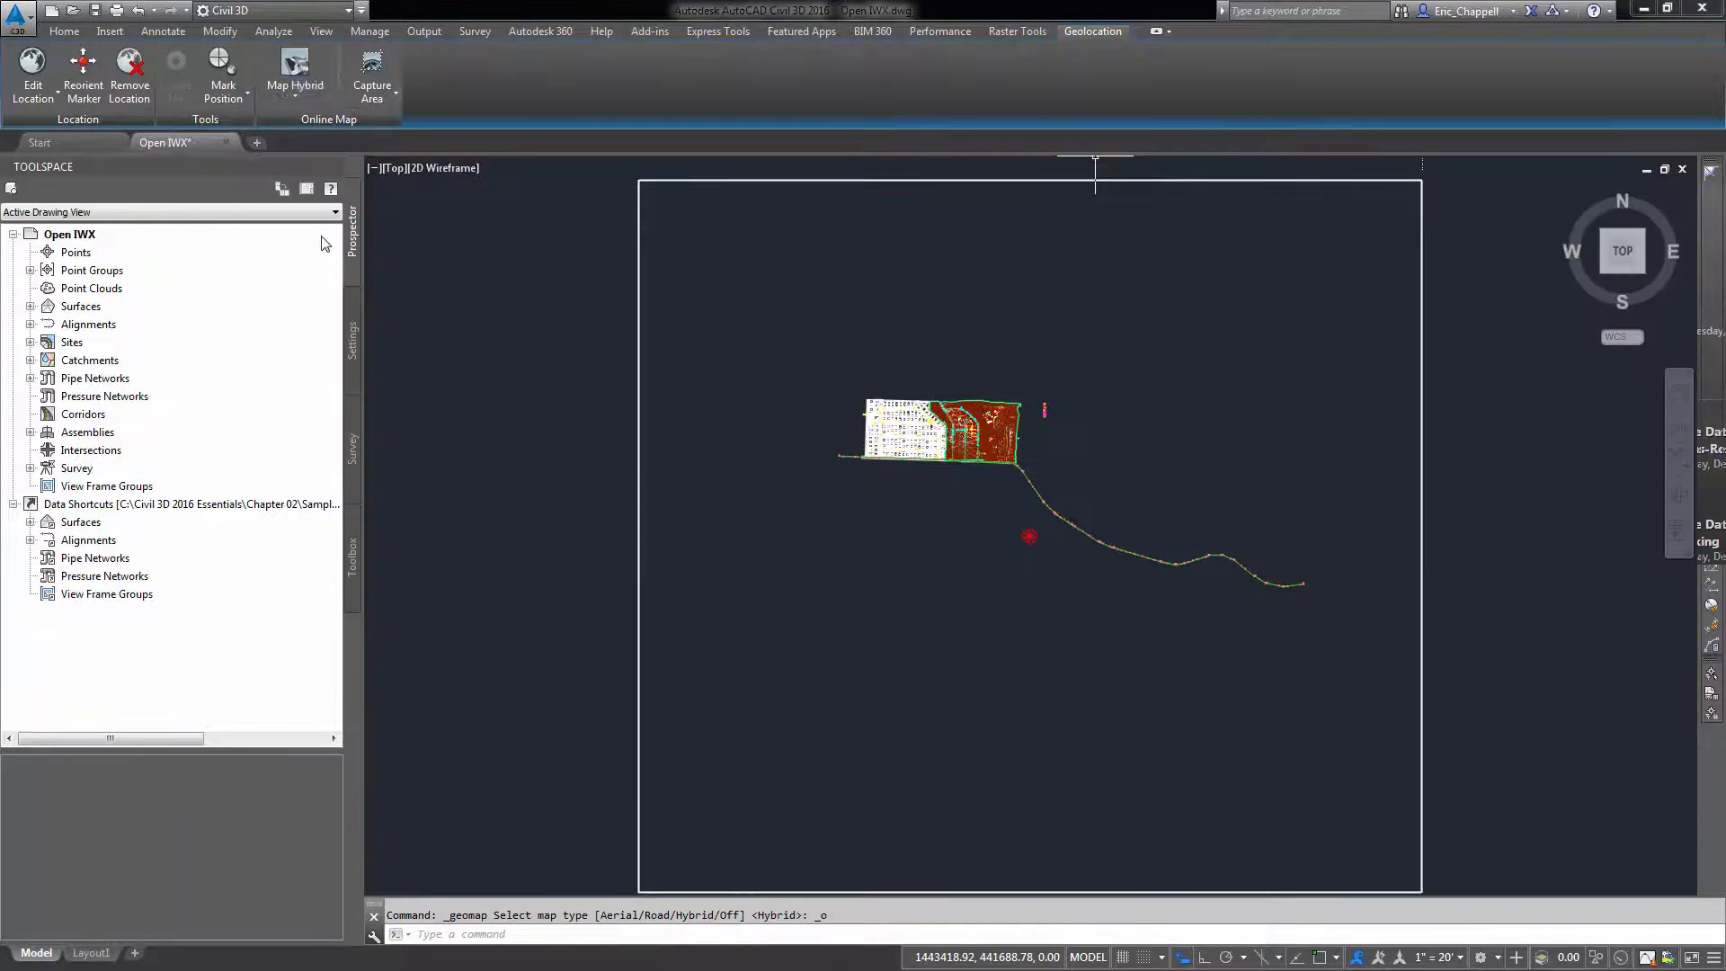
- Regenerate the whole drawing with REGENALL and view the imported roads and drainage pipes among the eastern lots
scroll(953, 409, "up", 2)
scroll(950, 386, "up", 6)
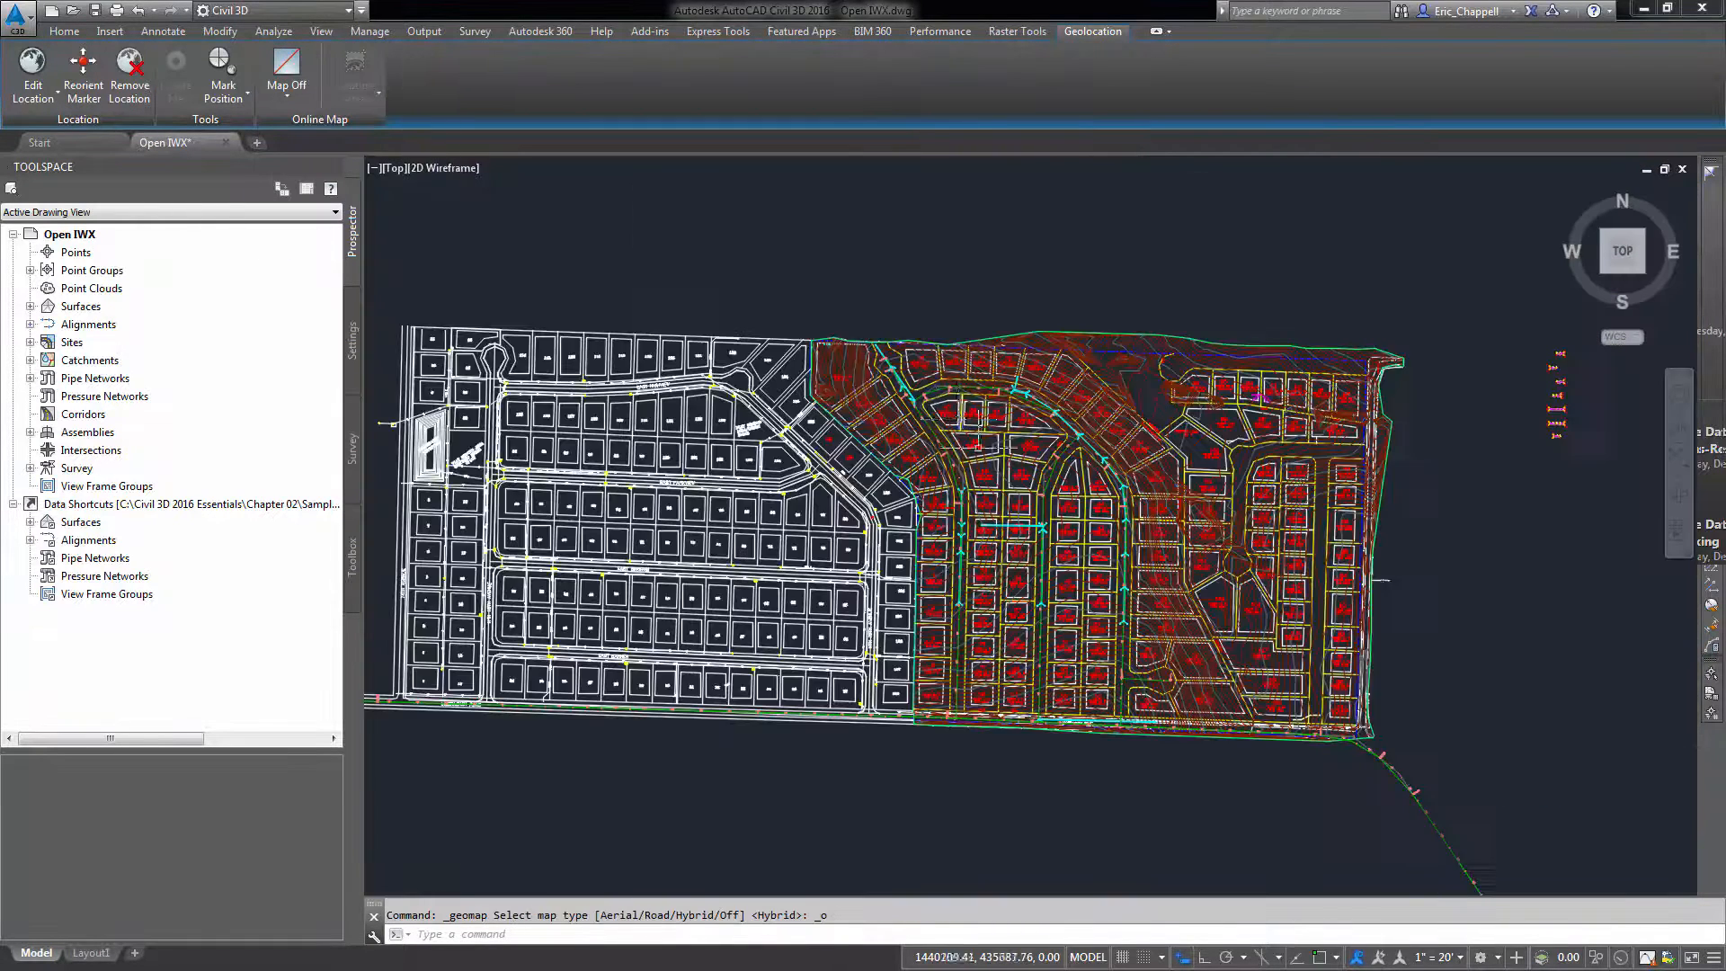
middle_click_drag(958, 500, 940, 498)
type("rea")
key("Return")
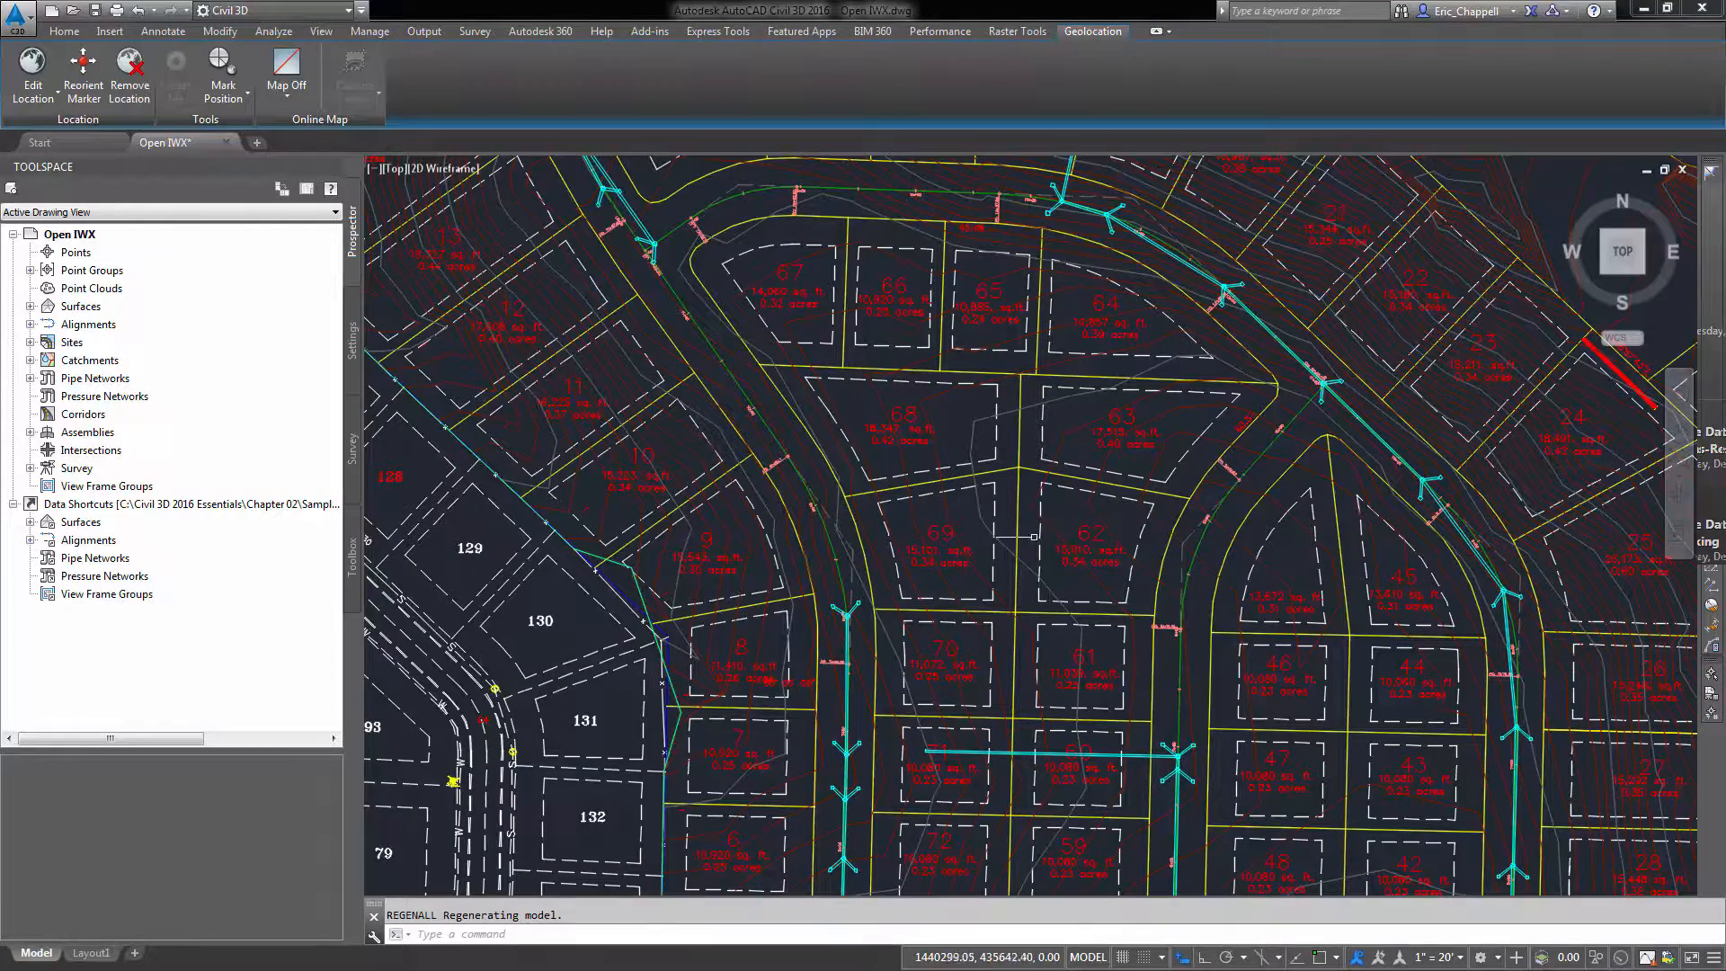
- Select the imported road alignment running between lots 61 and 46 to check its geometry, and clear the selection
mouse_move(1055, 668)
middle_mouse_down()
mouse_move(929, 585)
mouse_move(962, 486)
mouse_move(914, 452)
middle_mouse_up()
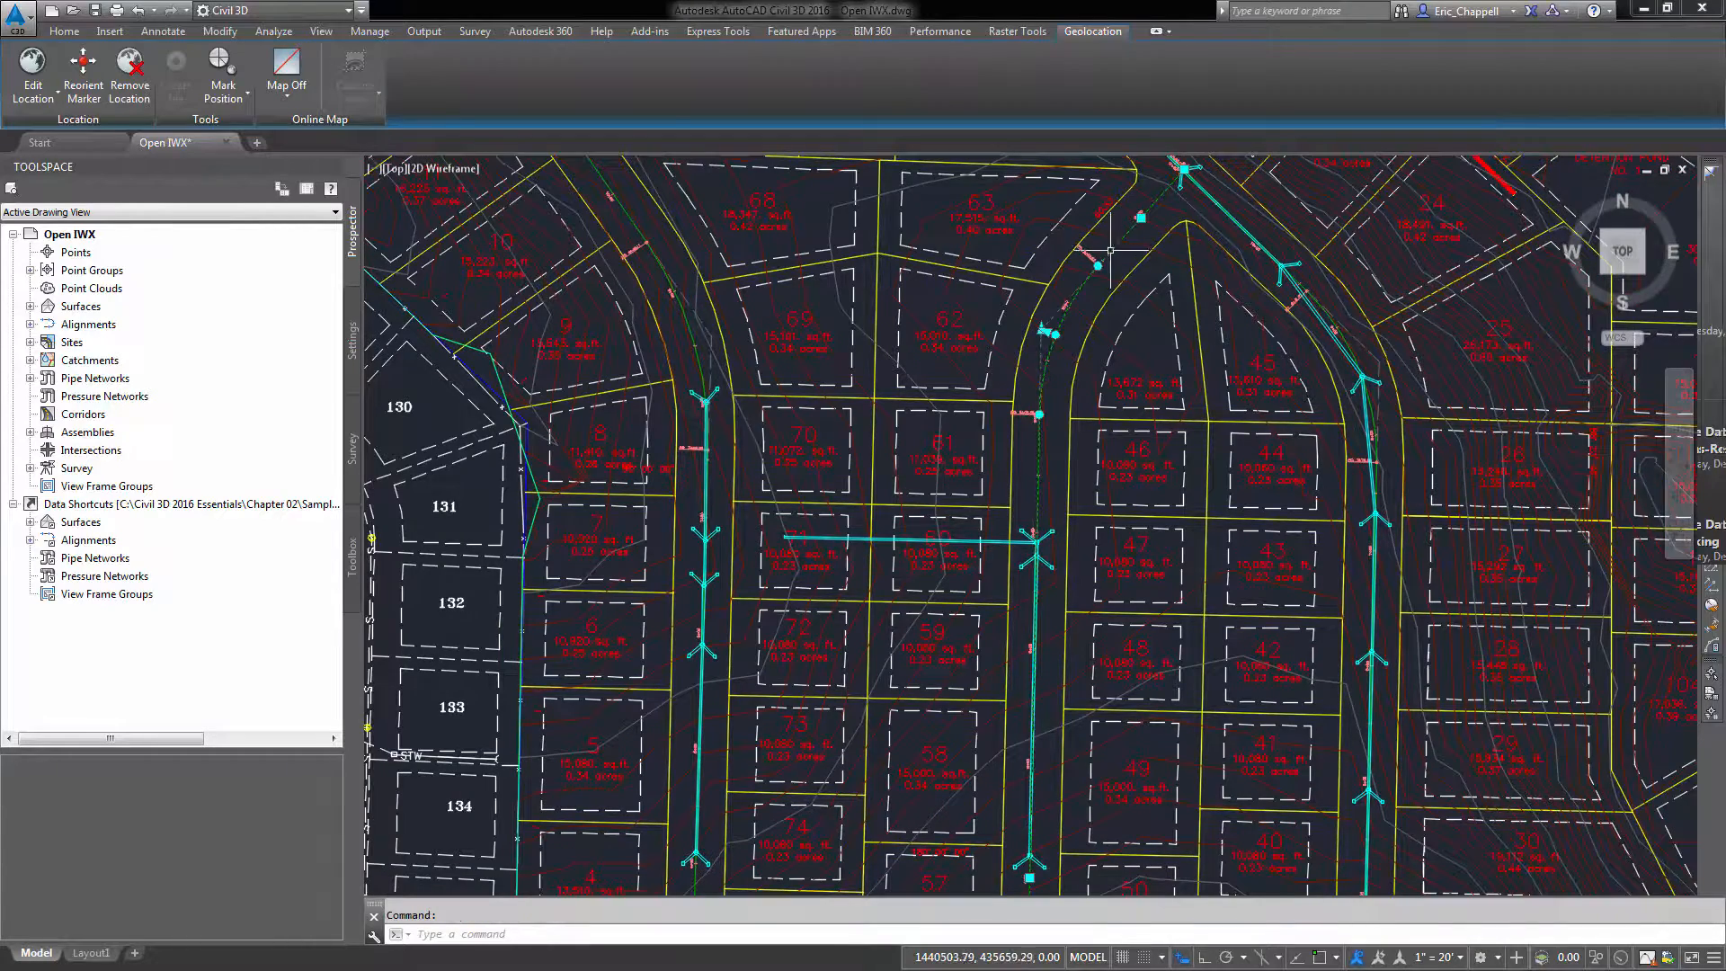
left_click(1033, 555)
key("Escape")
scroll(1015, 615, "down", 3)
scroll(1015, 615, "down", 3)
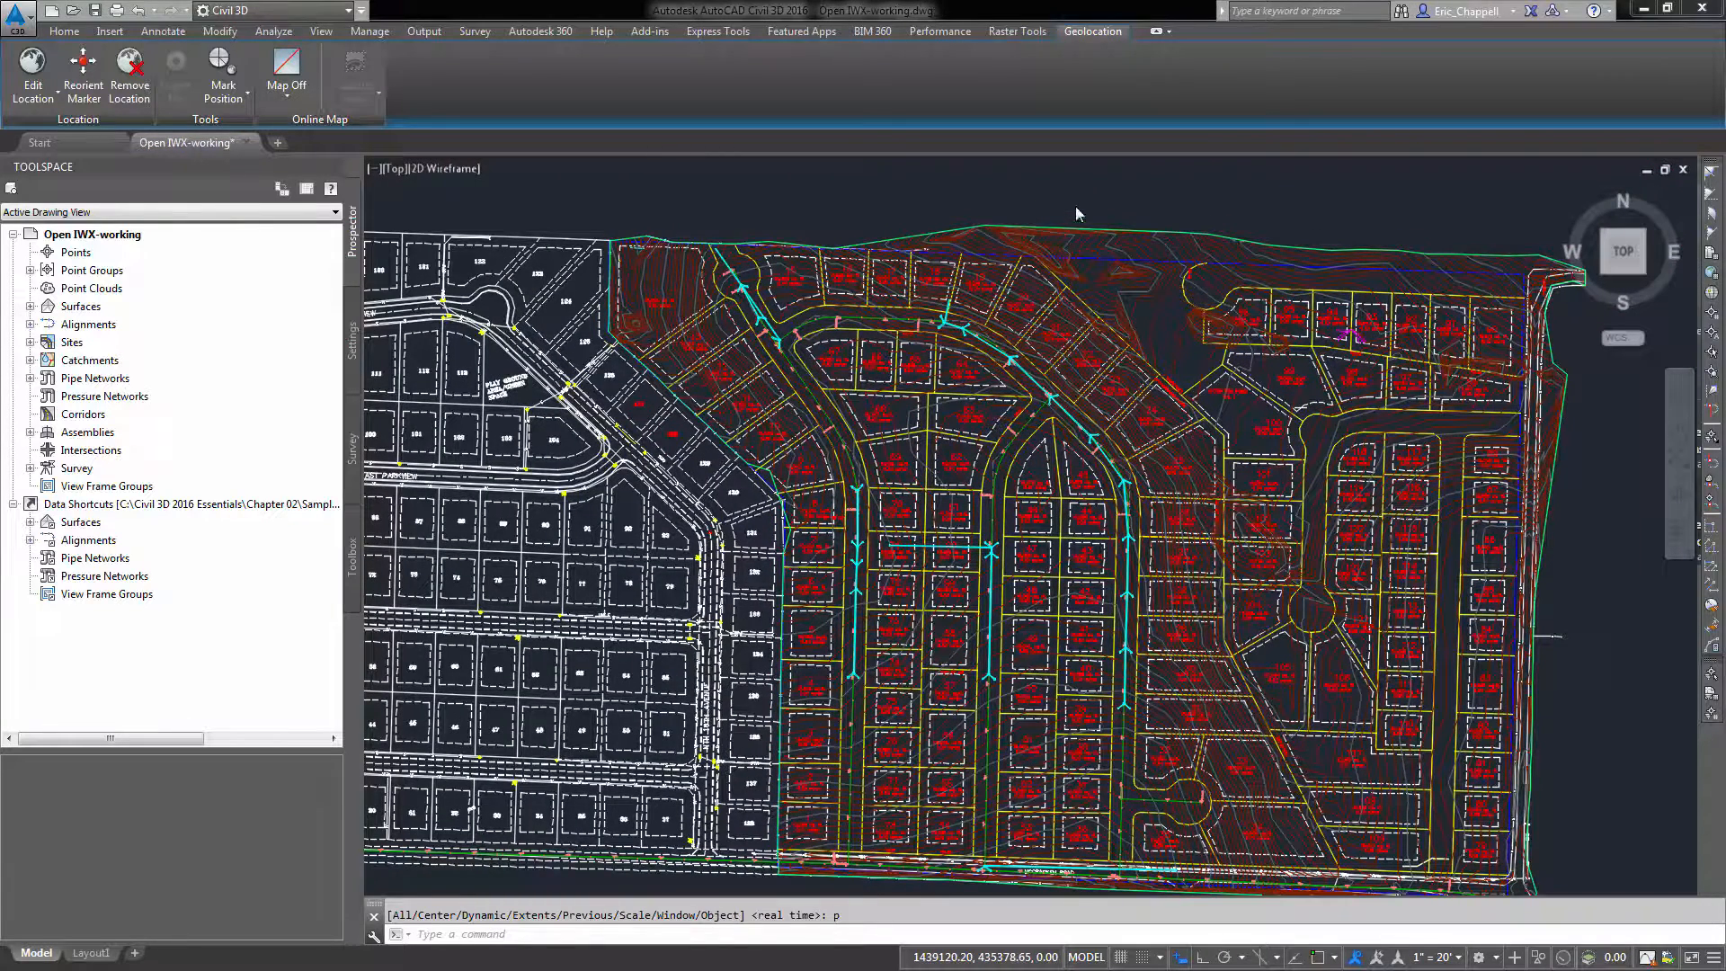
- Create a profile view for alignment 3 and place it in the open area east of the subdivision
middle_click_drag(1077, 216, 751, 181)
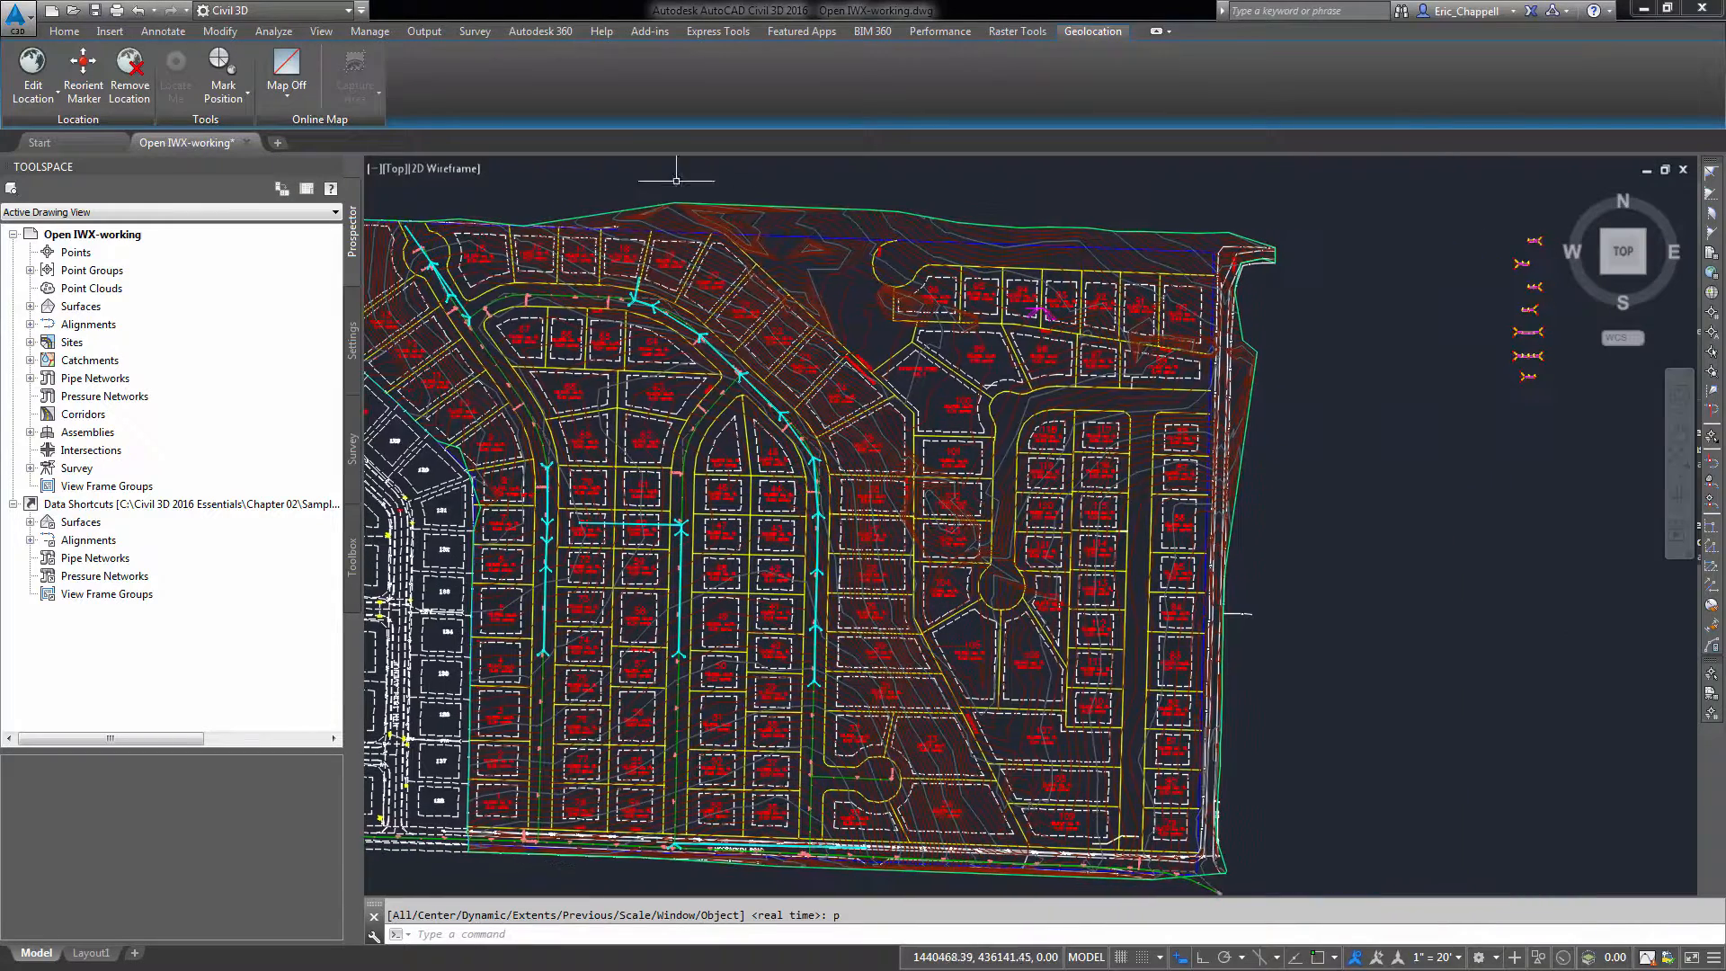
scroll(716, 350, "down", 4)
middle_click_drag(716, 351, 616, 373)
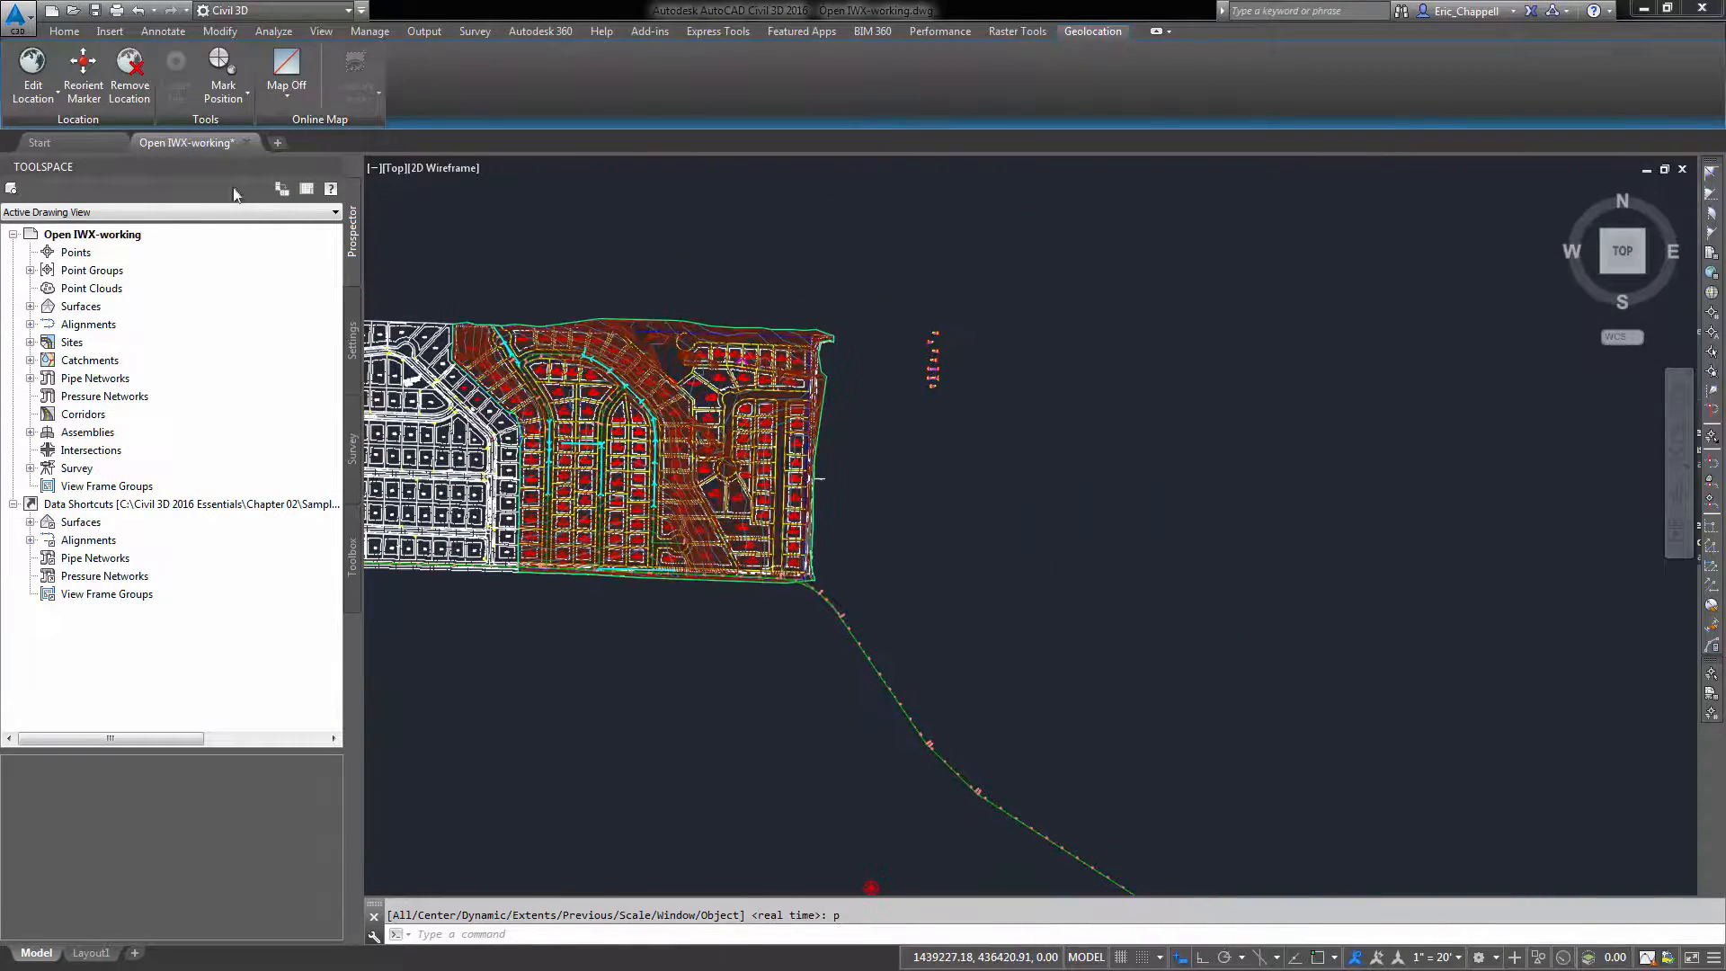
left_click(64, 32)
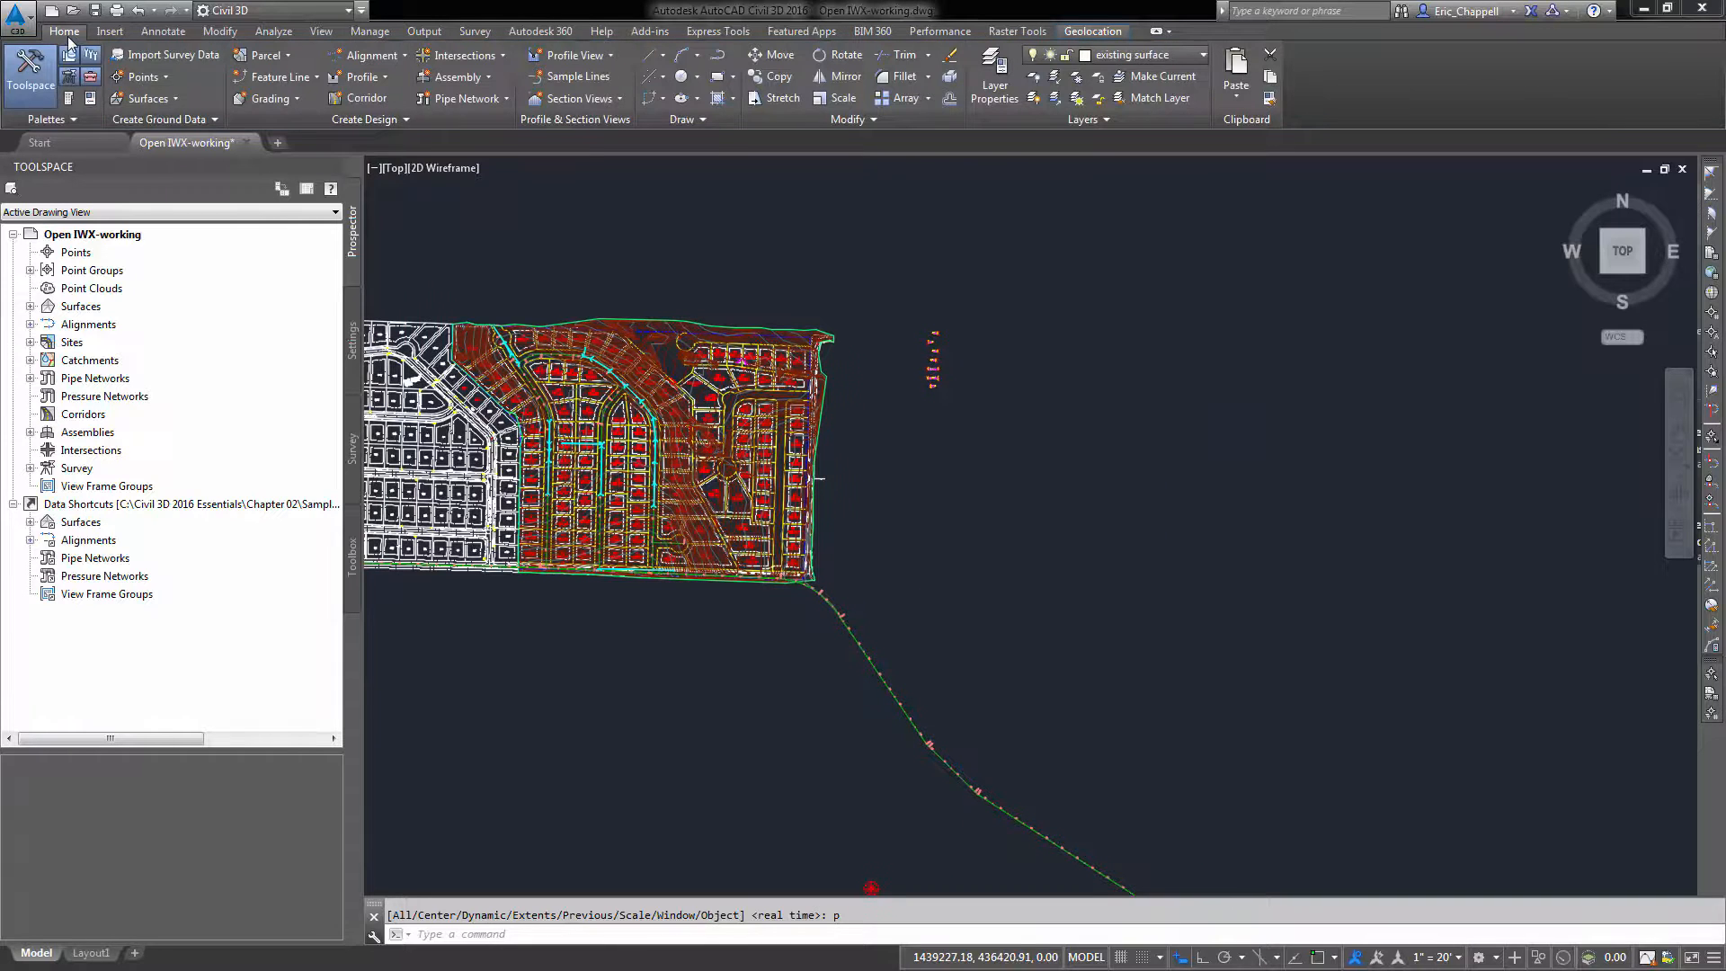
left_click(612, 57)
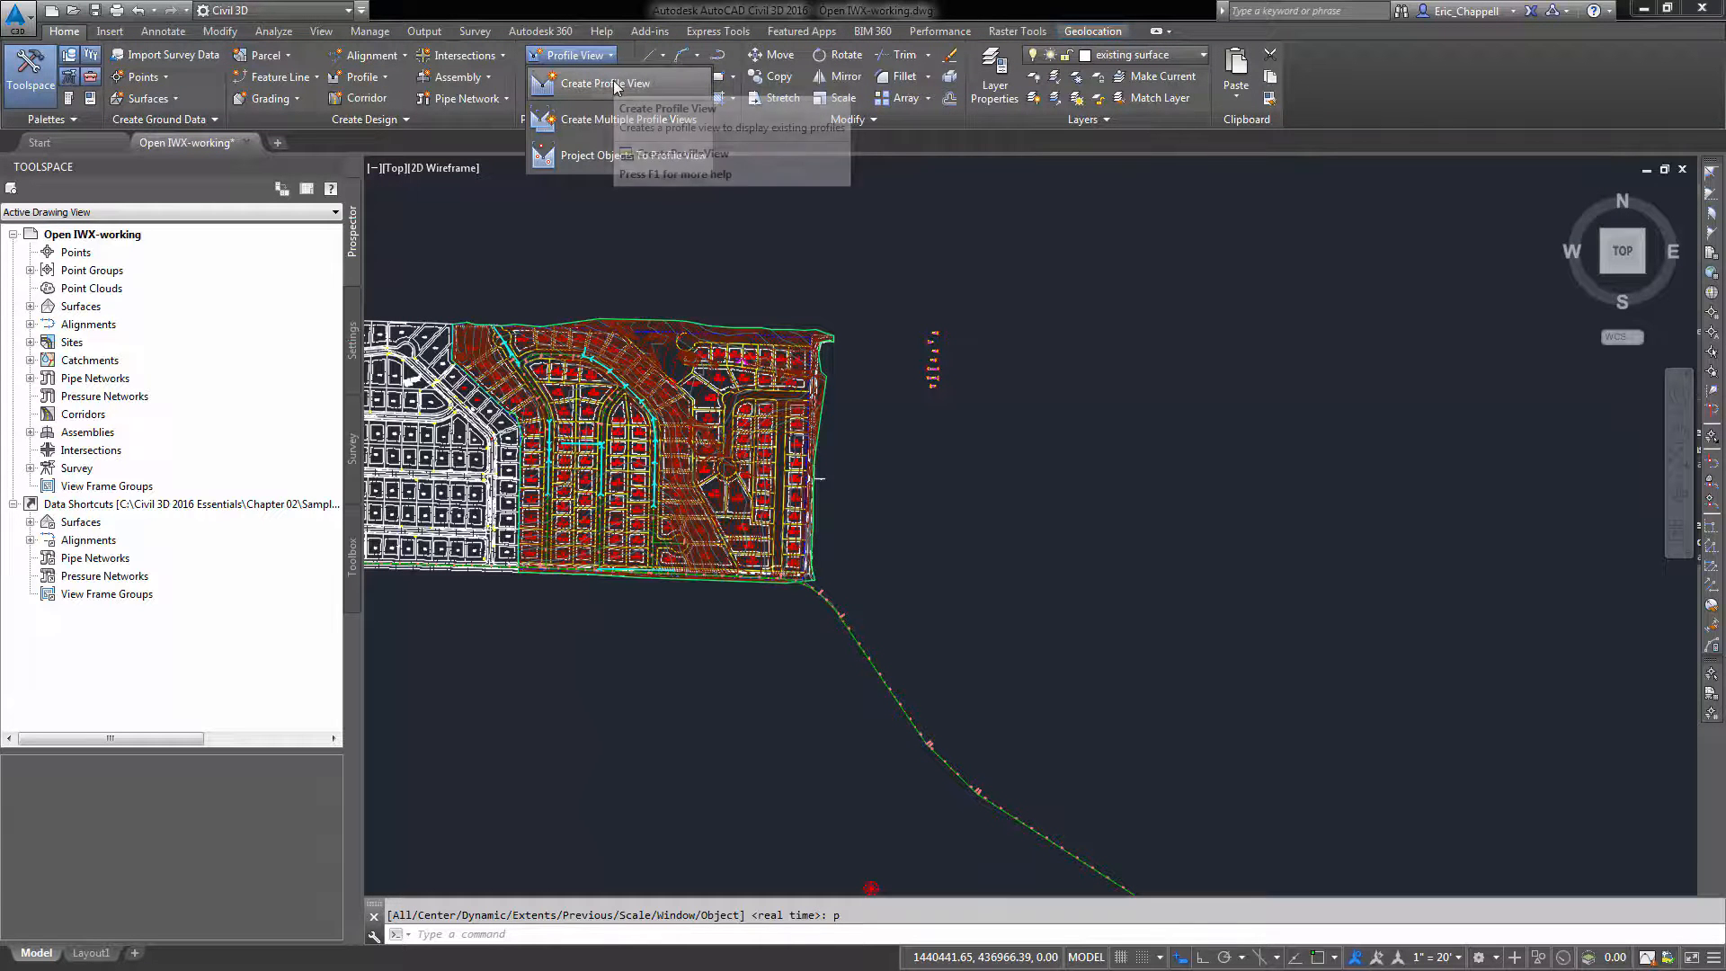
left_click(617, 84)
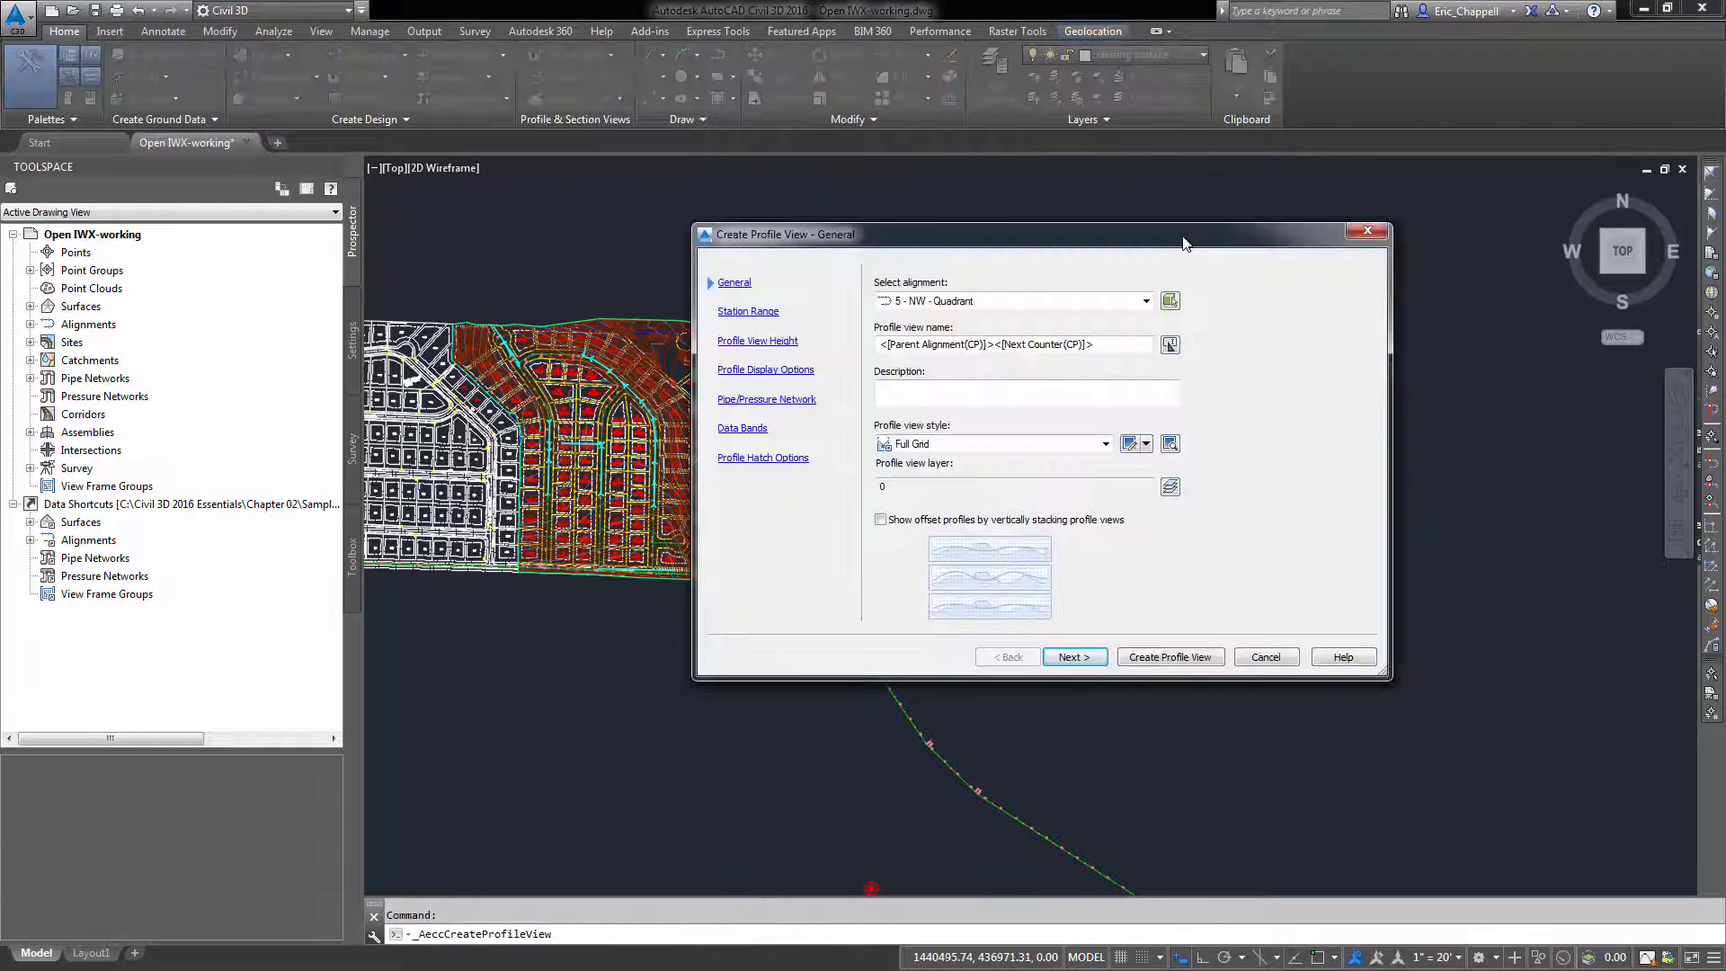
left_click(996, 301)
left_click(917, 347)
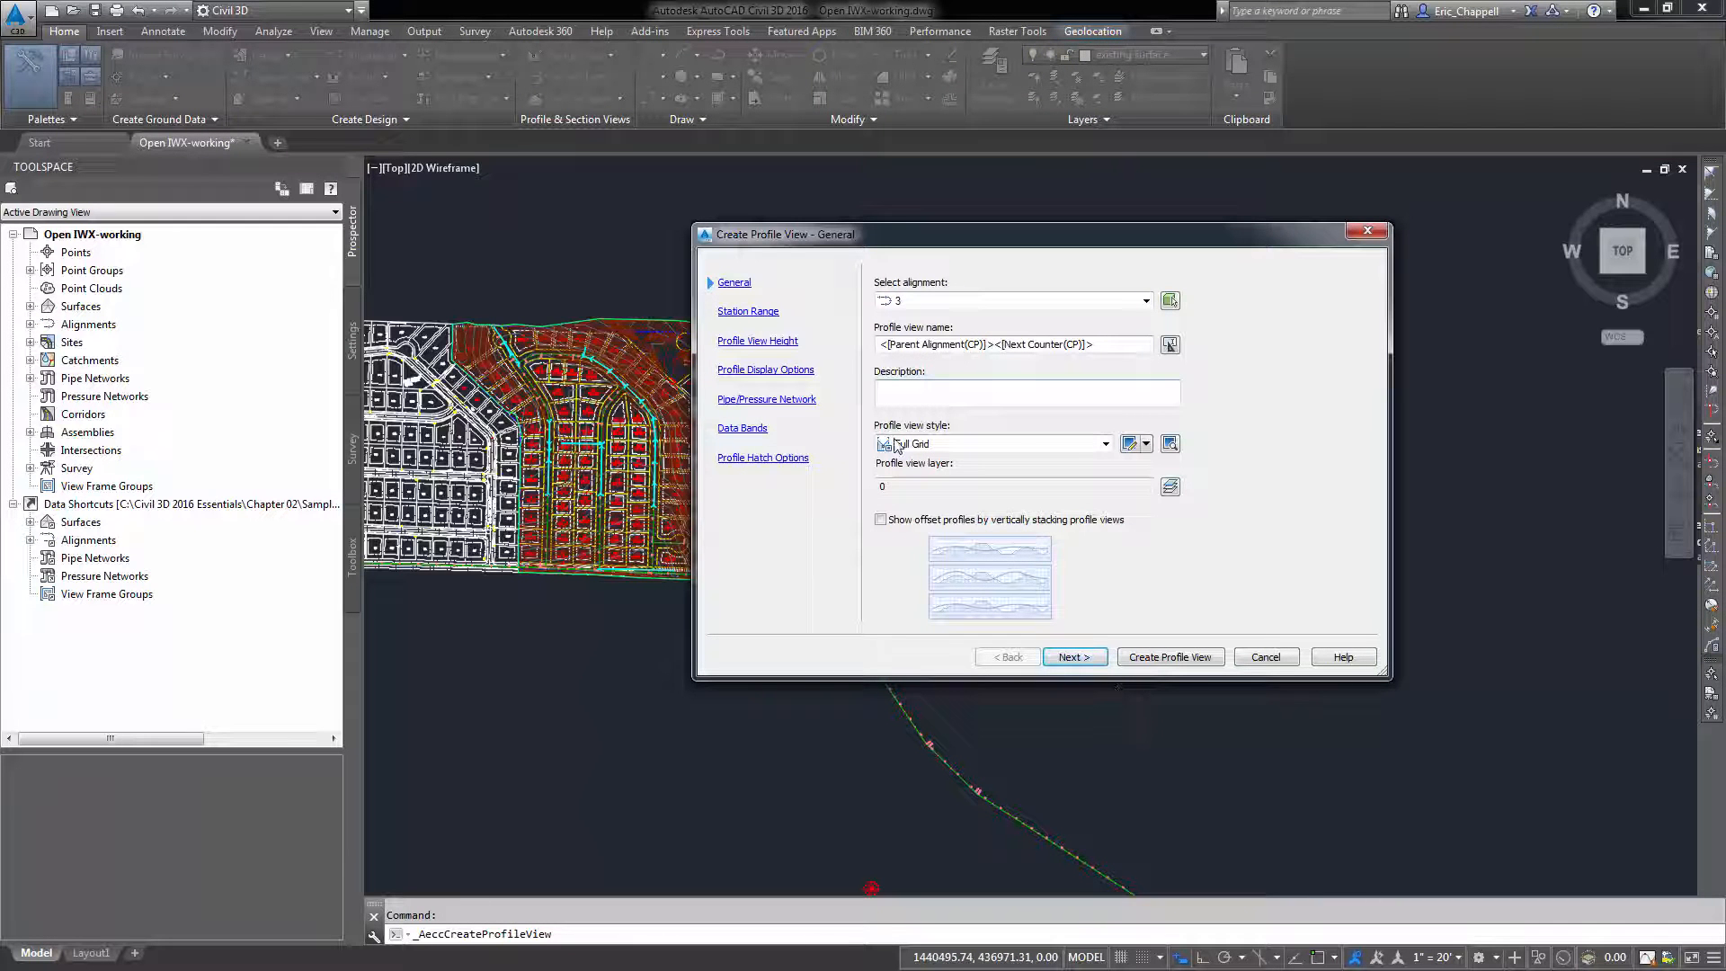
left_click(1160, 657)
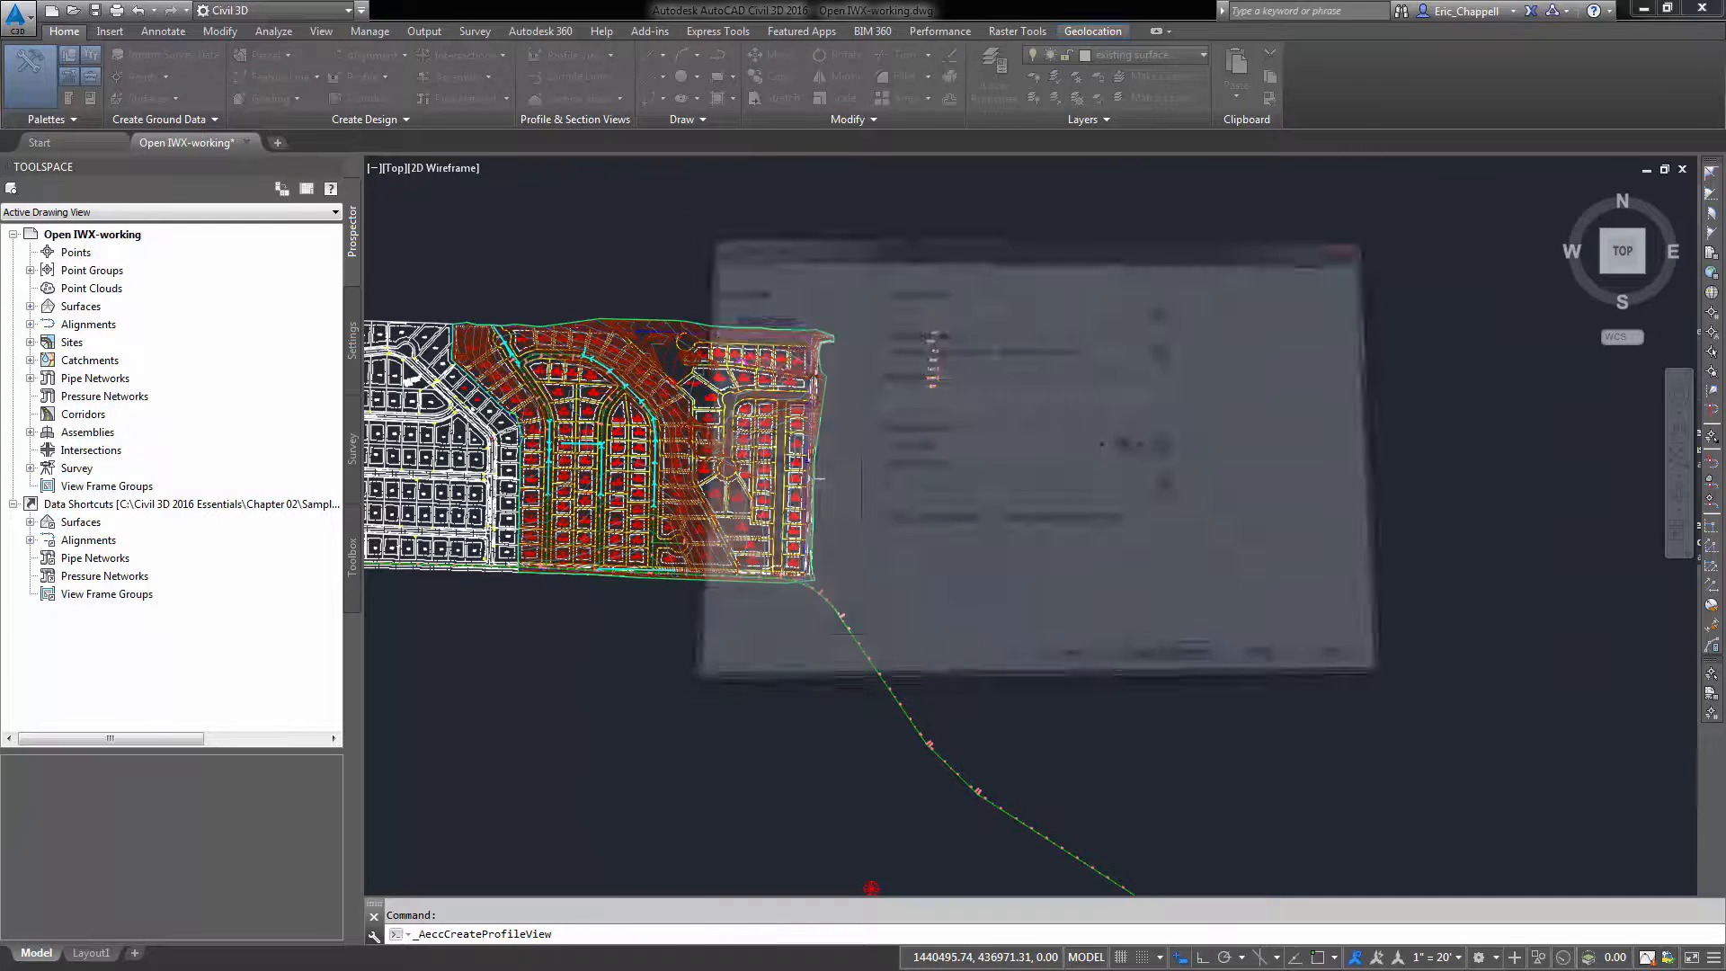
left_click(937, 526)
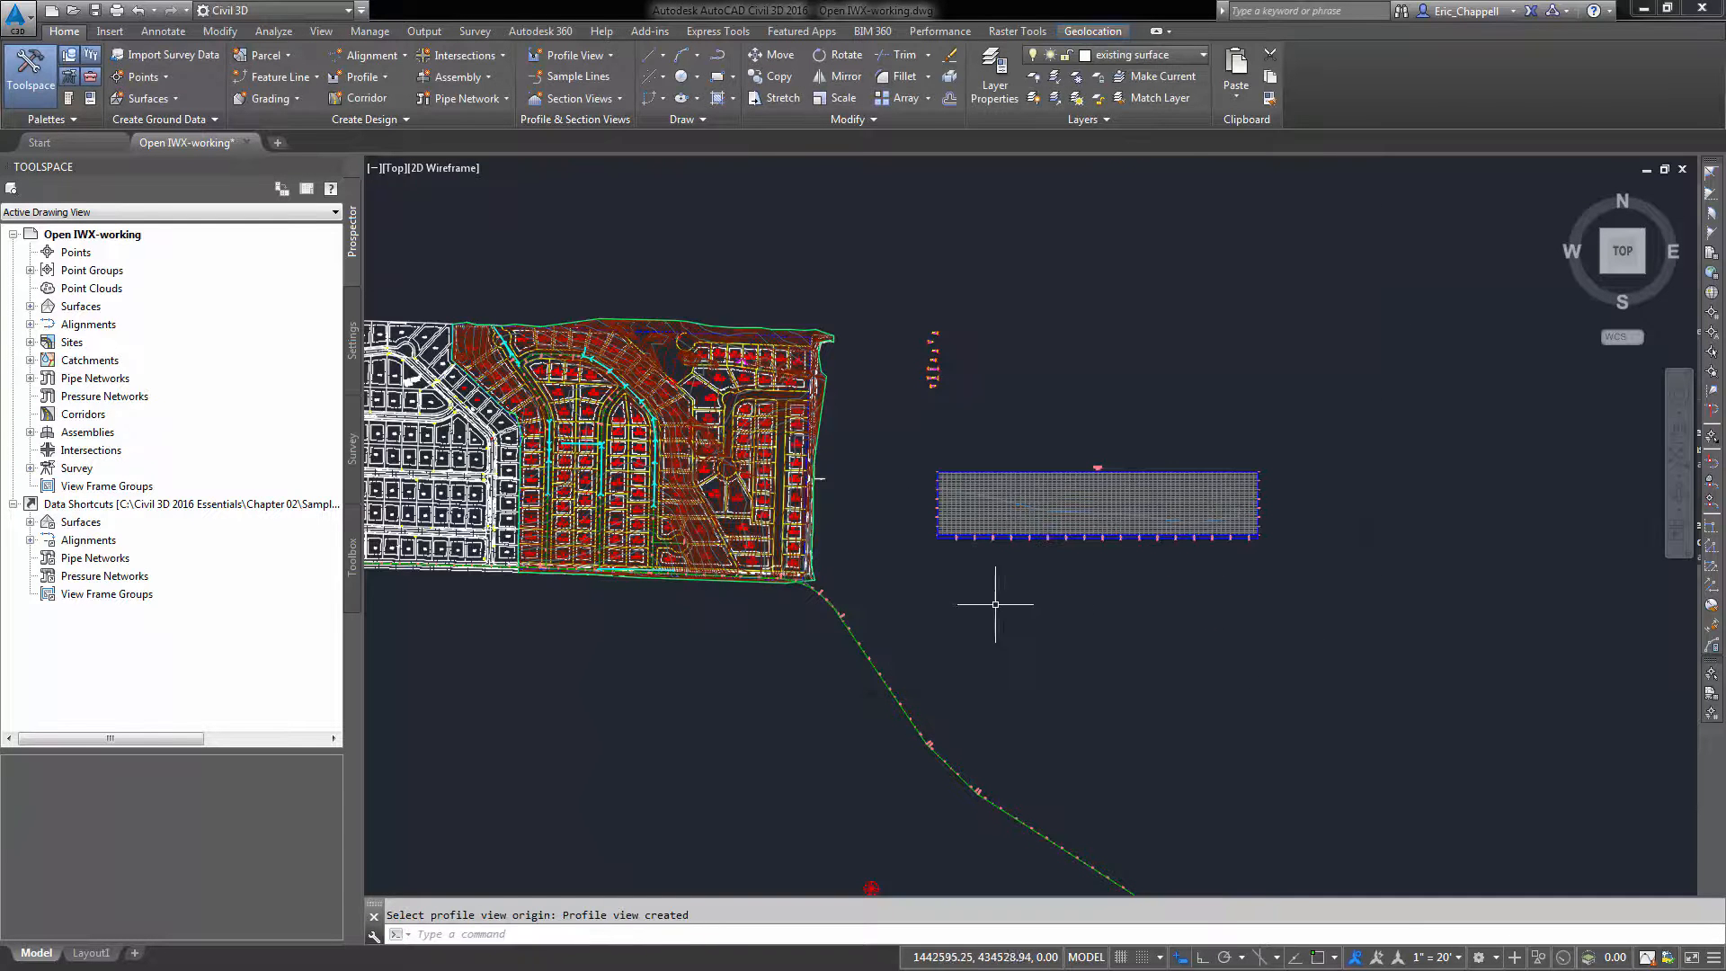
- Examine the imported design profile of alignment 3 up close in the profile view
scroll(1052, 531, "up", 3)
scroll(1058, 532, "up", 1)
middle_click_drag(1117, 528, 987, 525)
key("Escape")
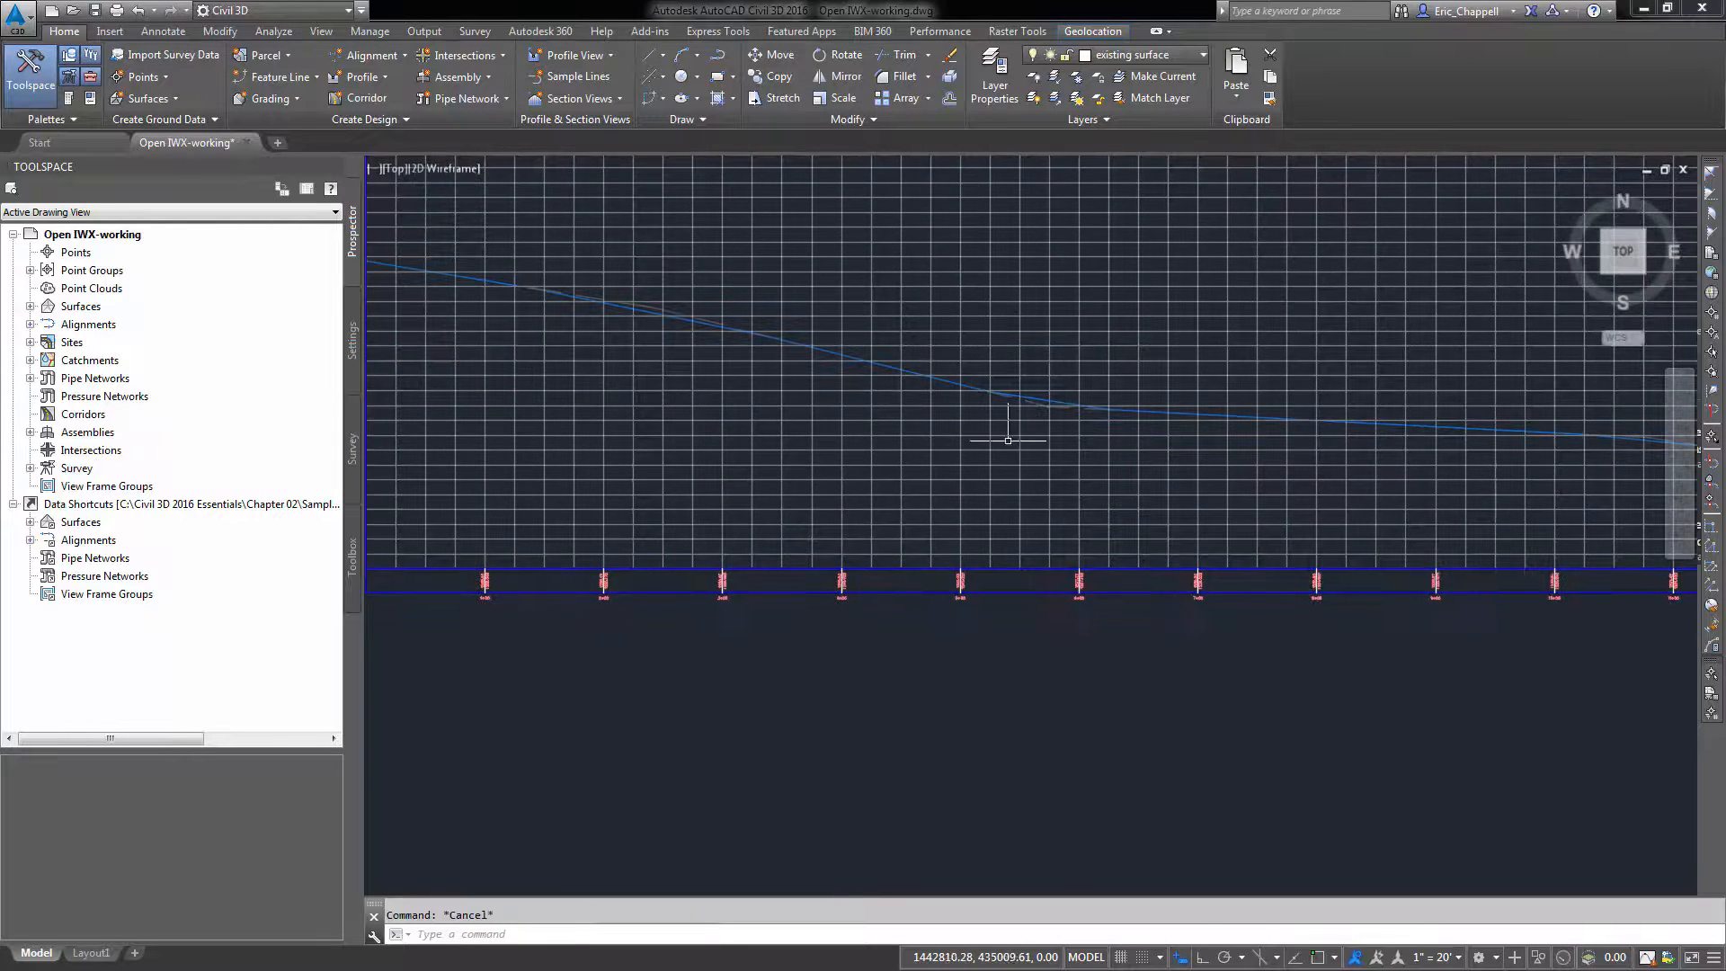
scroll(1025, 431, "up", 4)
left_click(1064, 342)
key("Escape")
scroll(881, 511, "down", 6)
scroll(881, 511, "up", 6)
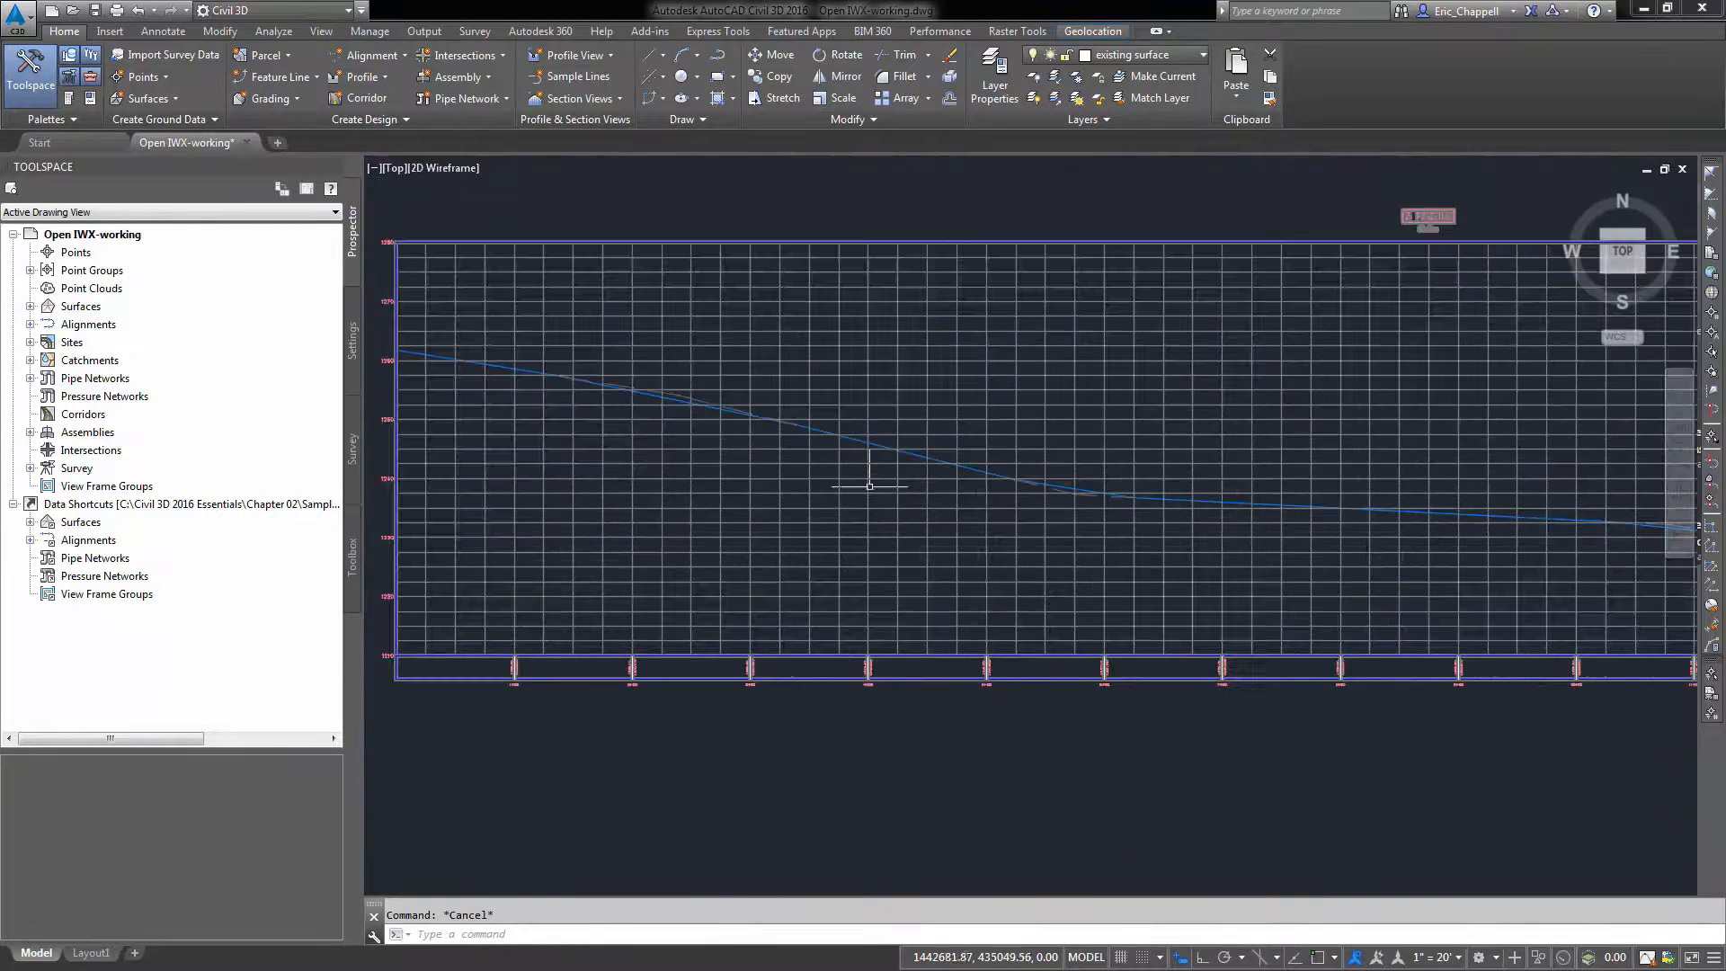
- Label the design profile of alignment 3 by importing a label set with lines, grade breaks, crest curves and sag curves
left_click(882, 447)
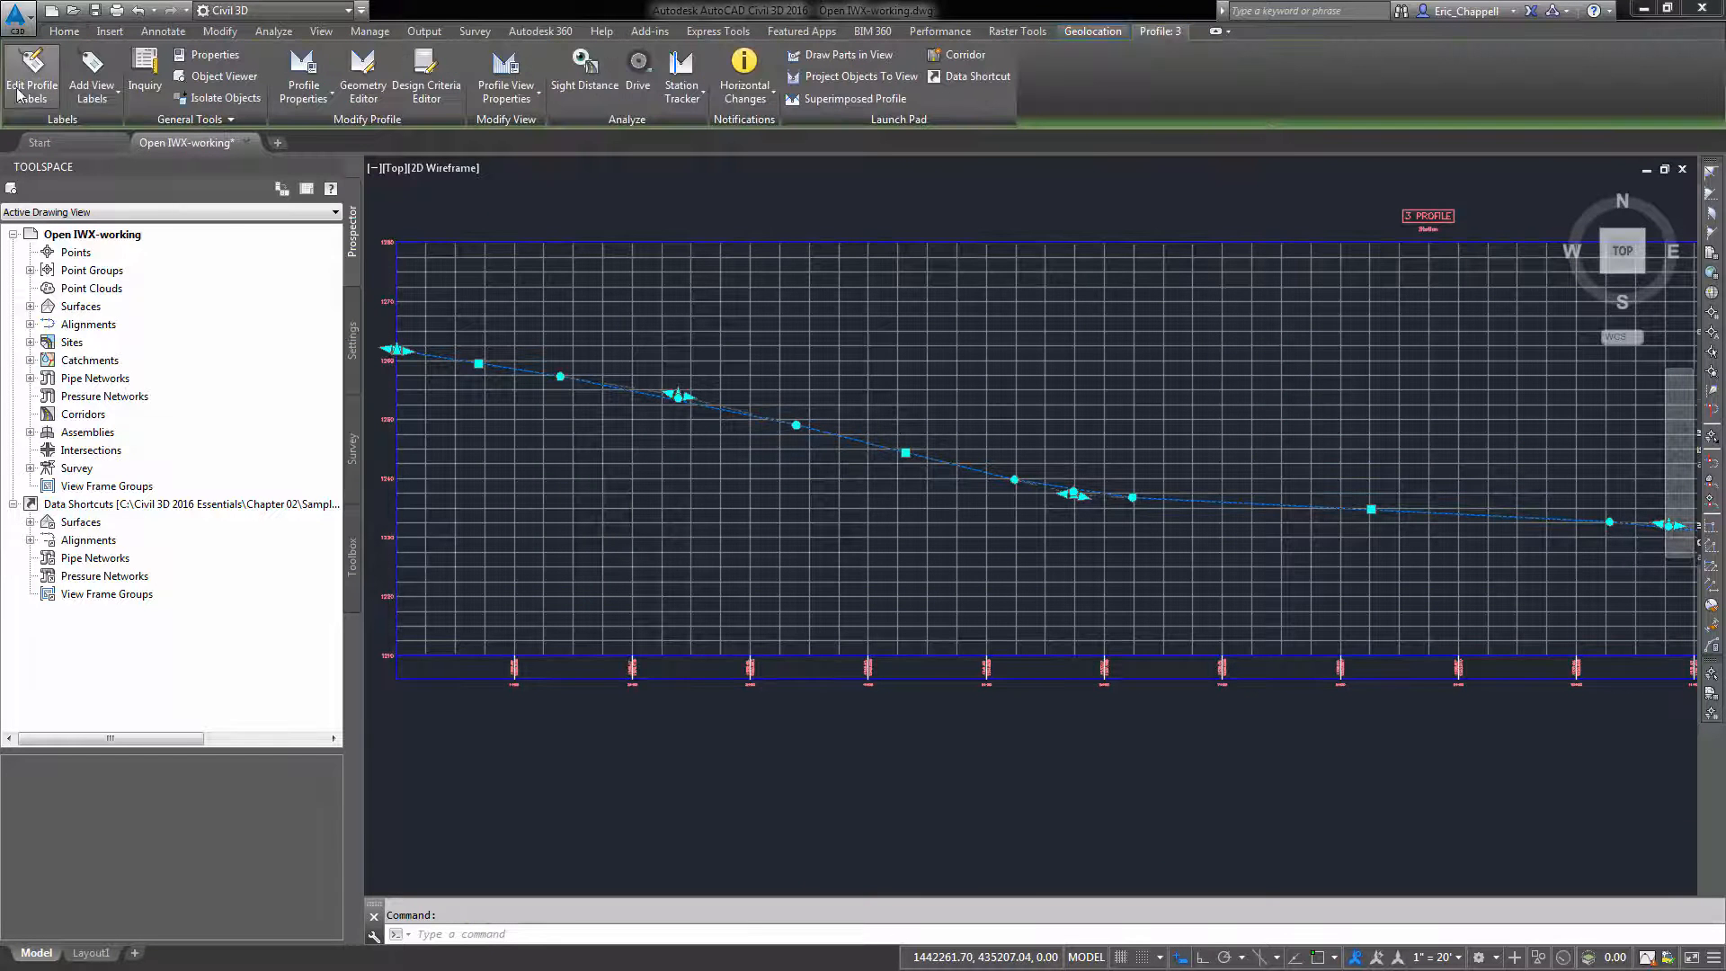
left_click(34, 90)
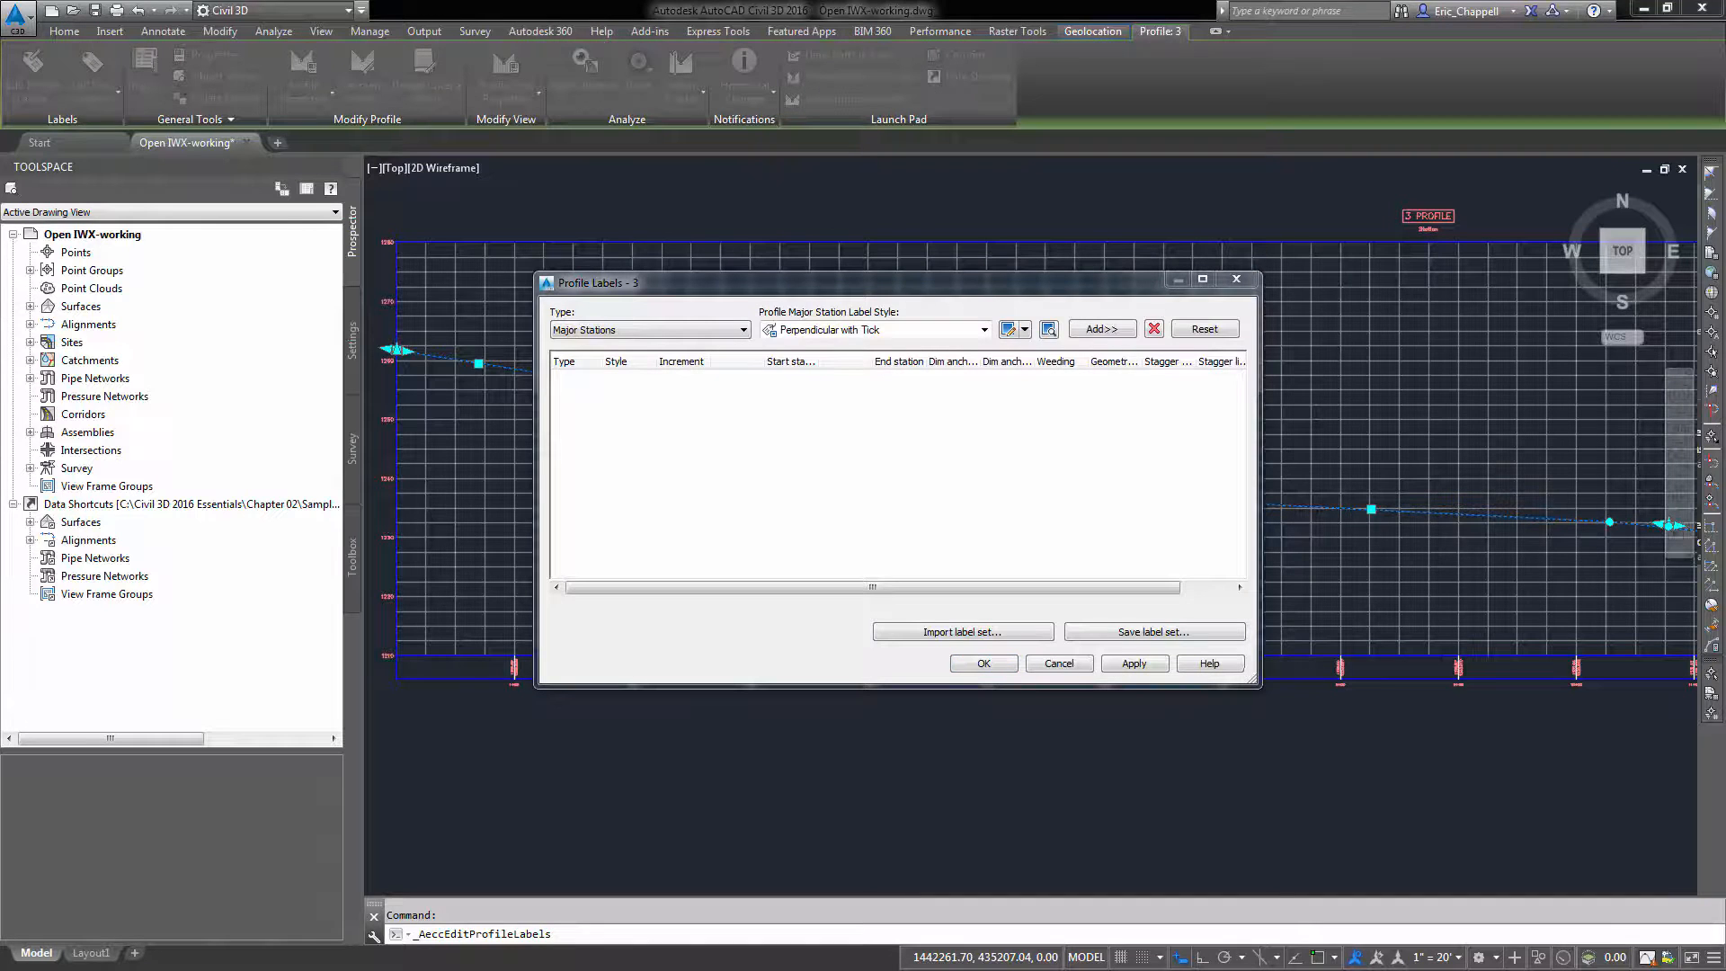
left_click_drag(861, 316, 1078, 319)
left_click(986, 359)
left_click(999, 388)
left_click(961, 443)
left_click(984, 663)
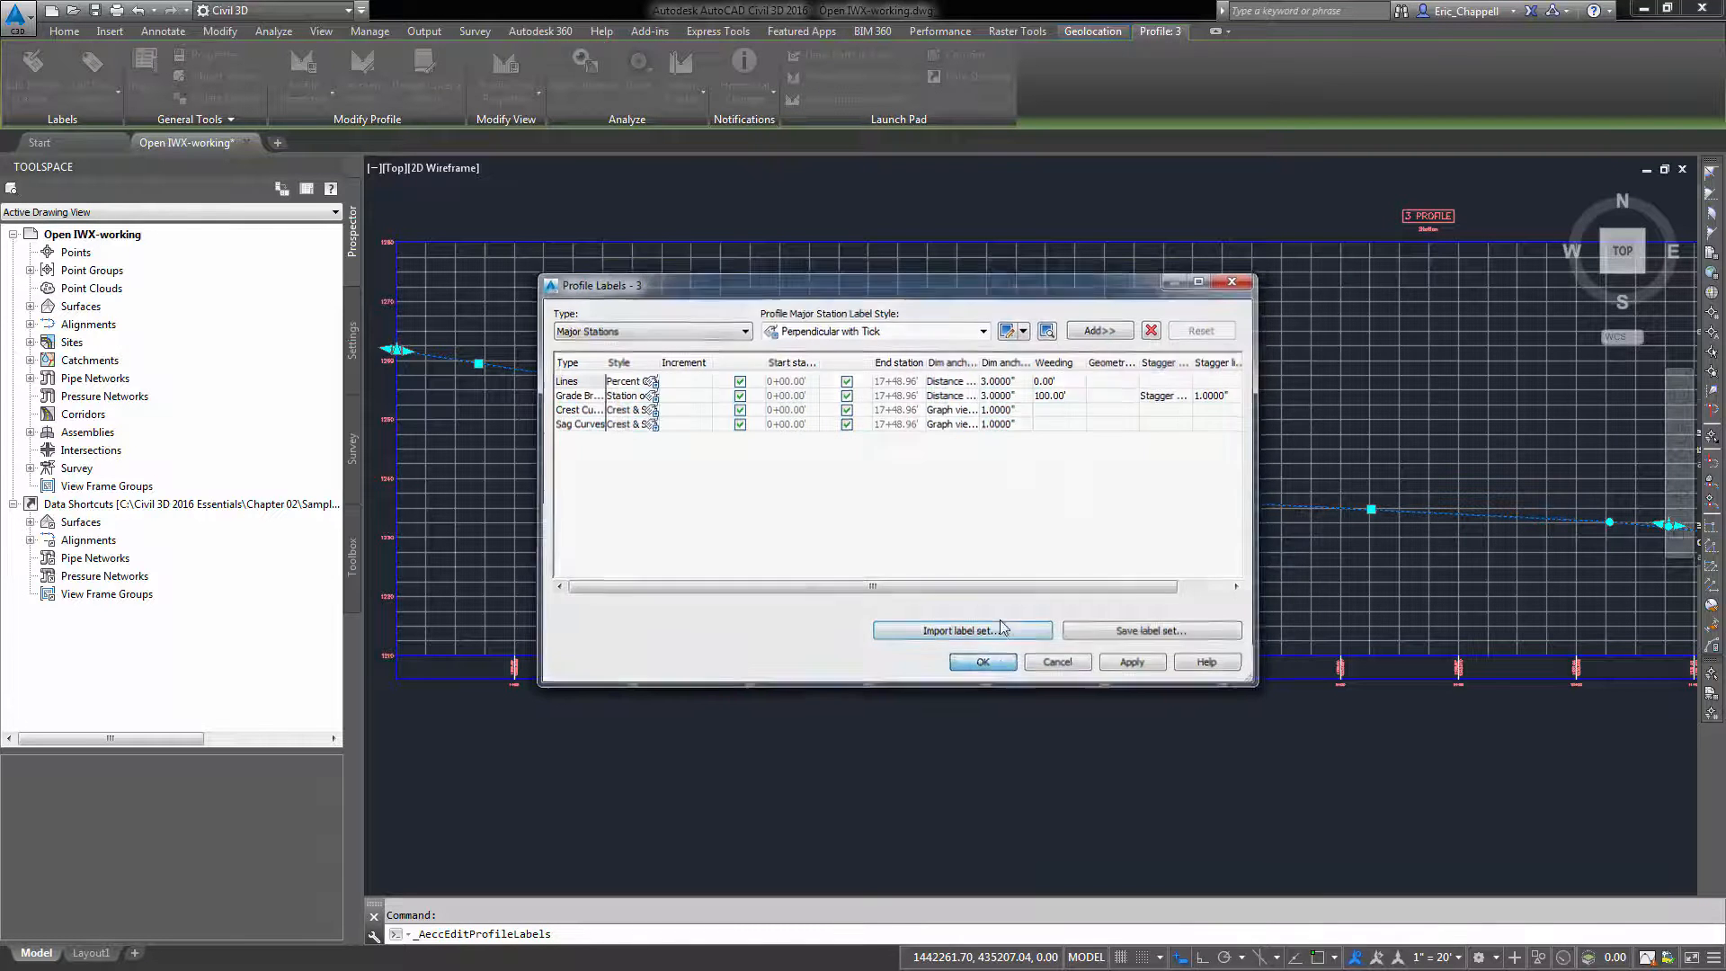
key("Escape")
scroll(957, 588, "down", 3)
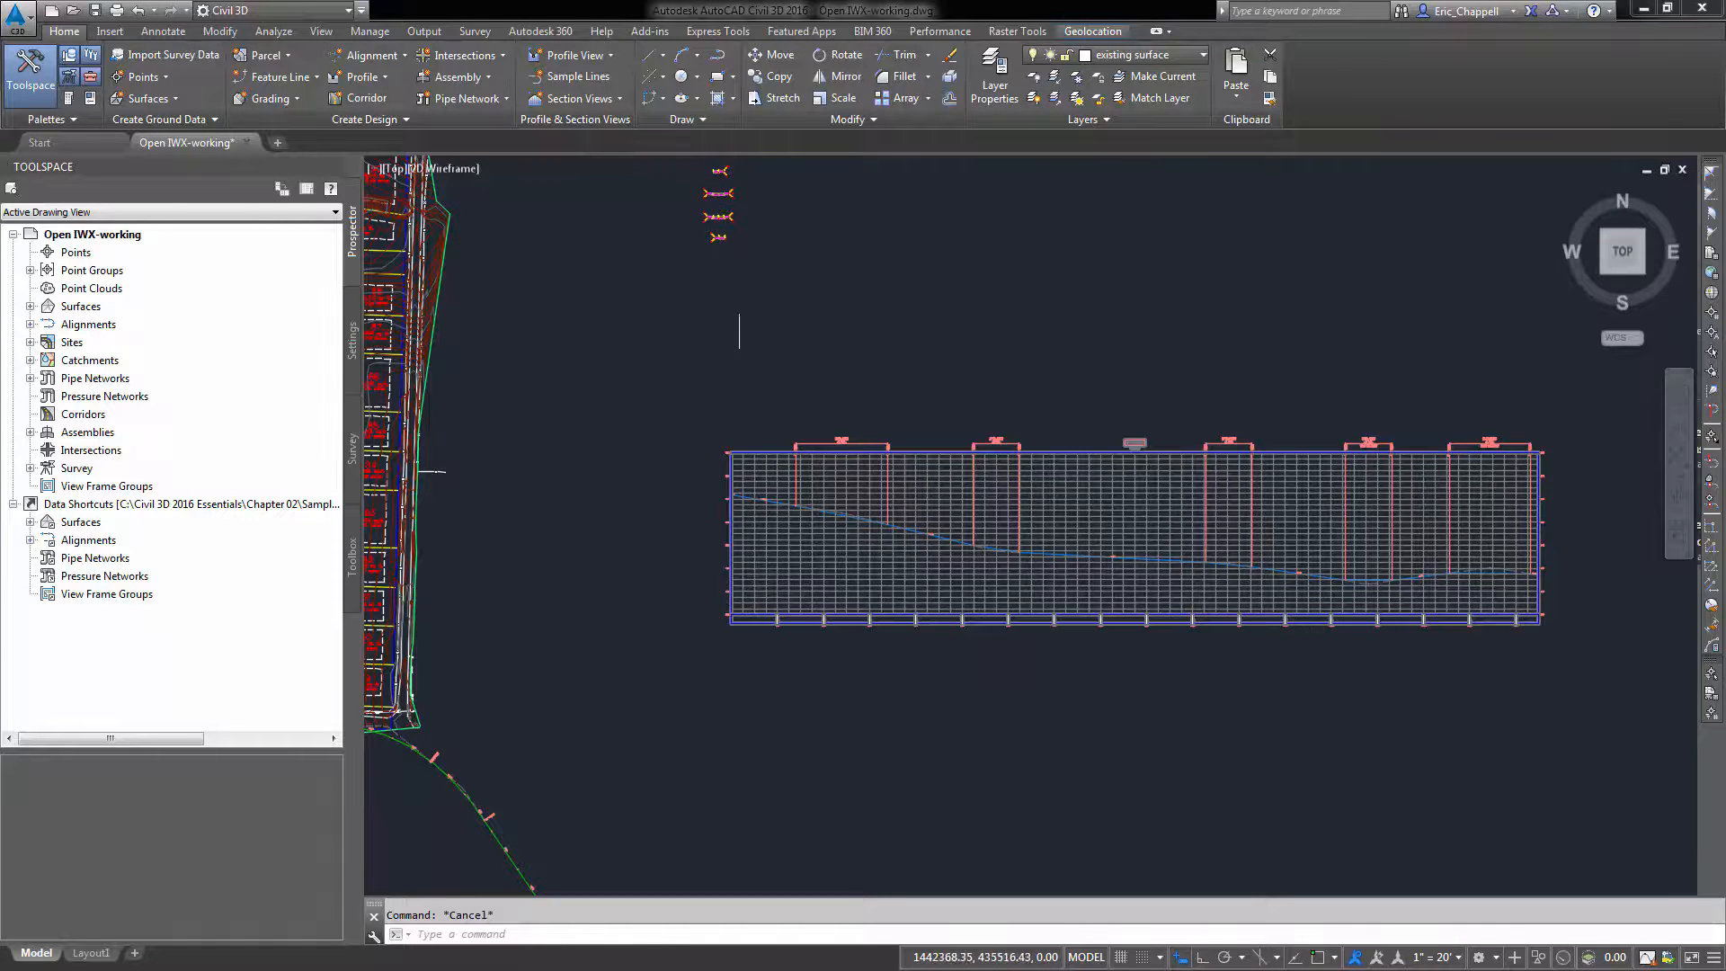
- Create a surface profile for alignment 3 sampled from the EG from Survey surface
left_click(380, 81)
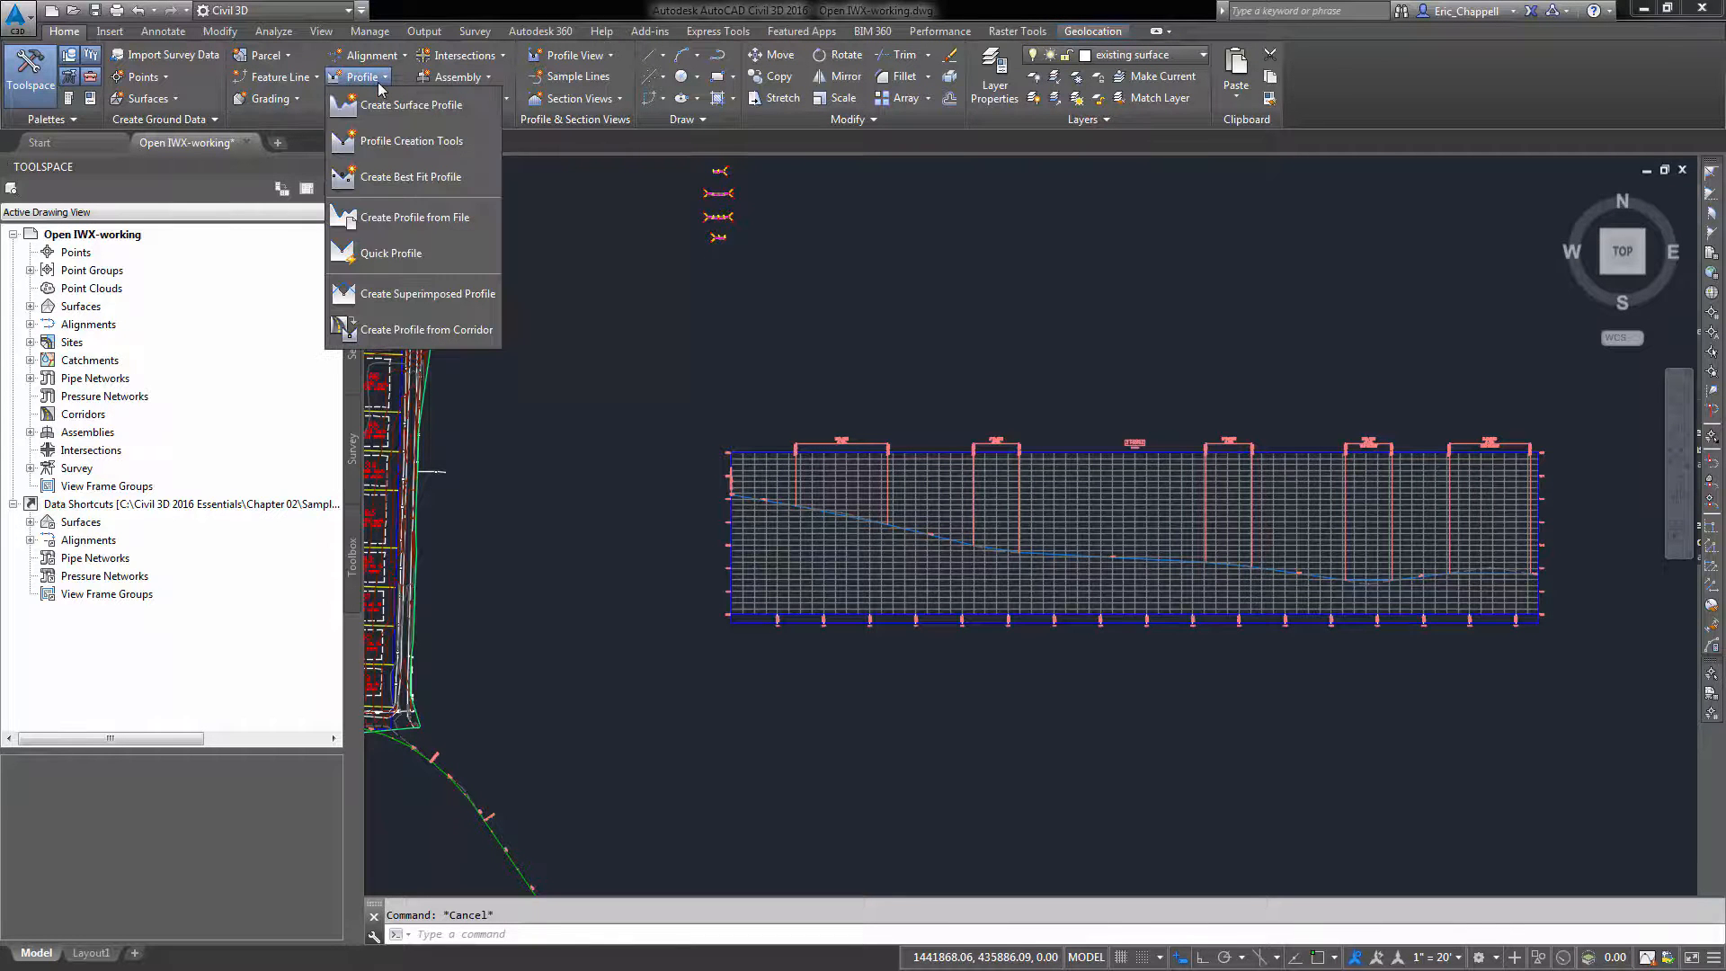
left_click(395, 104)
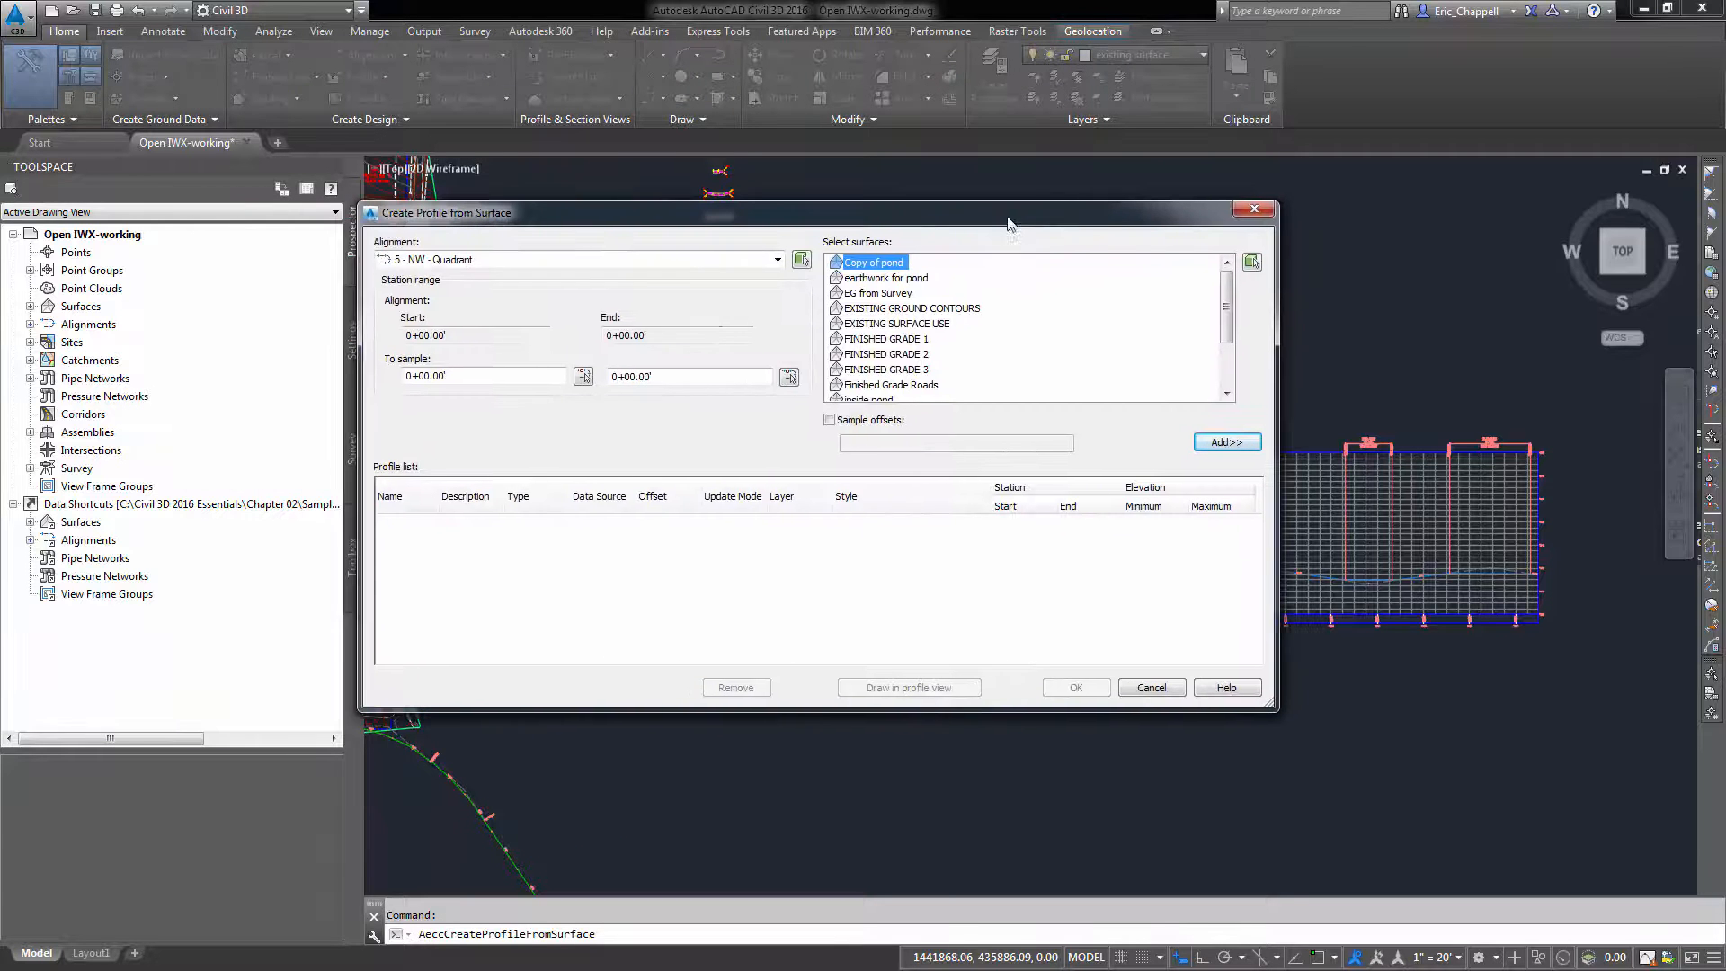
left_click(551, 264)
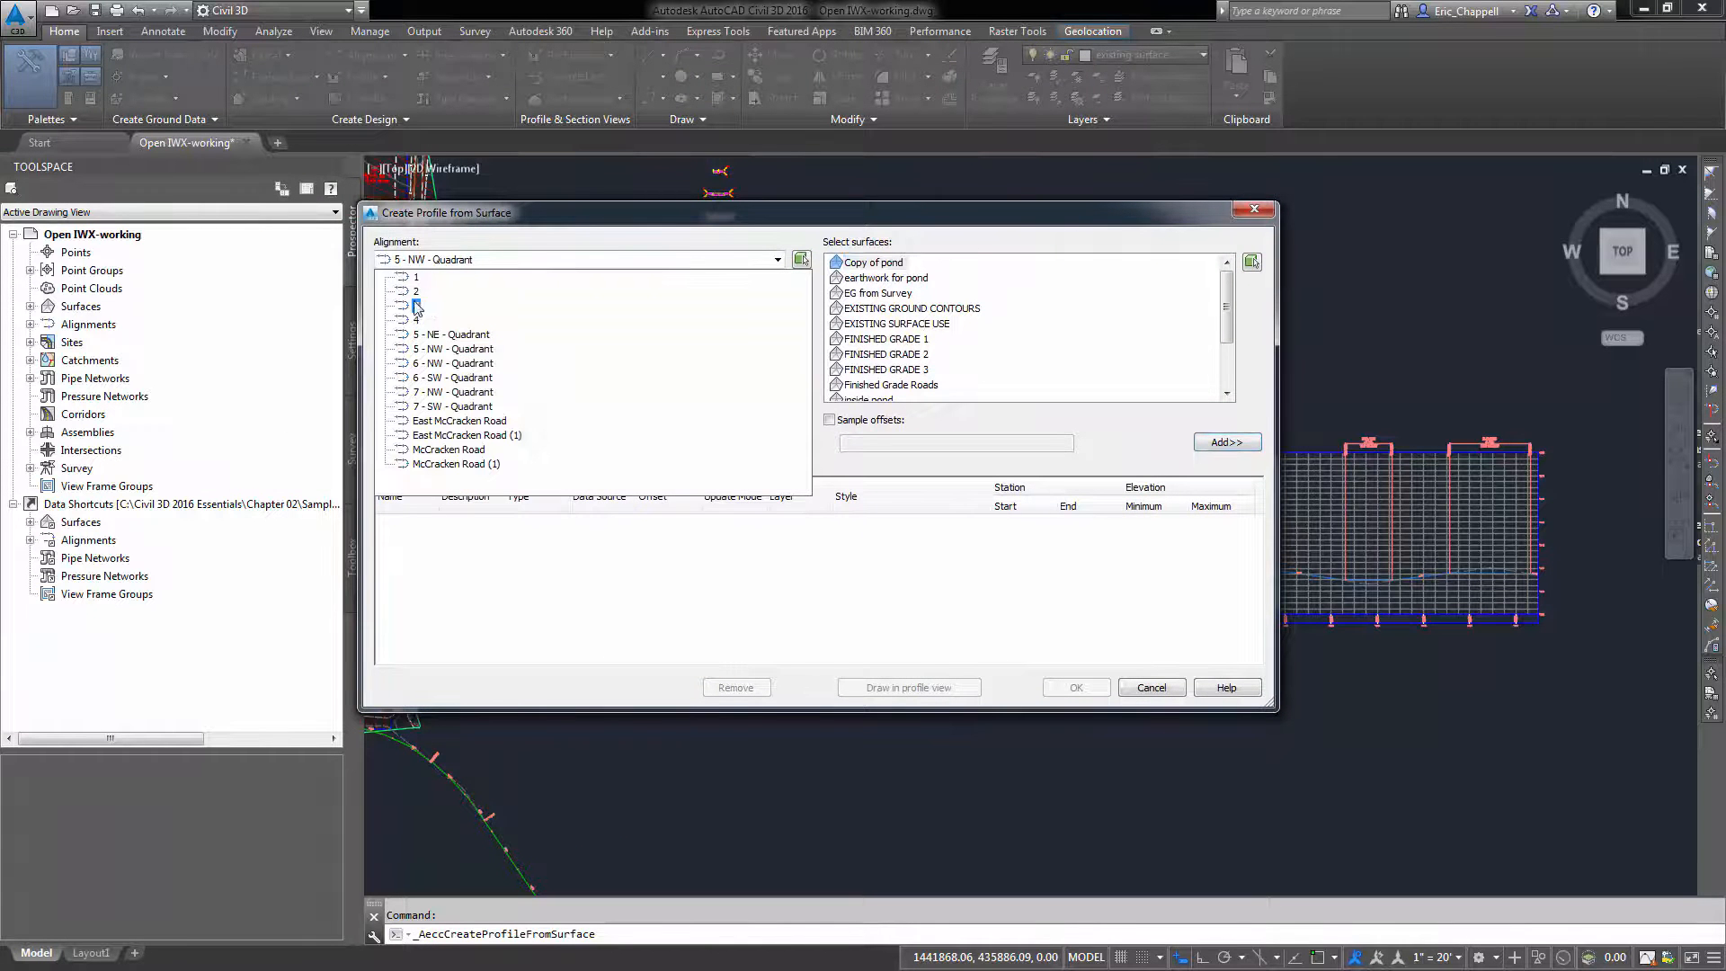
left_click(524, 325)
left_click(856, 295)
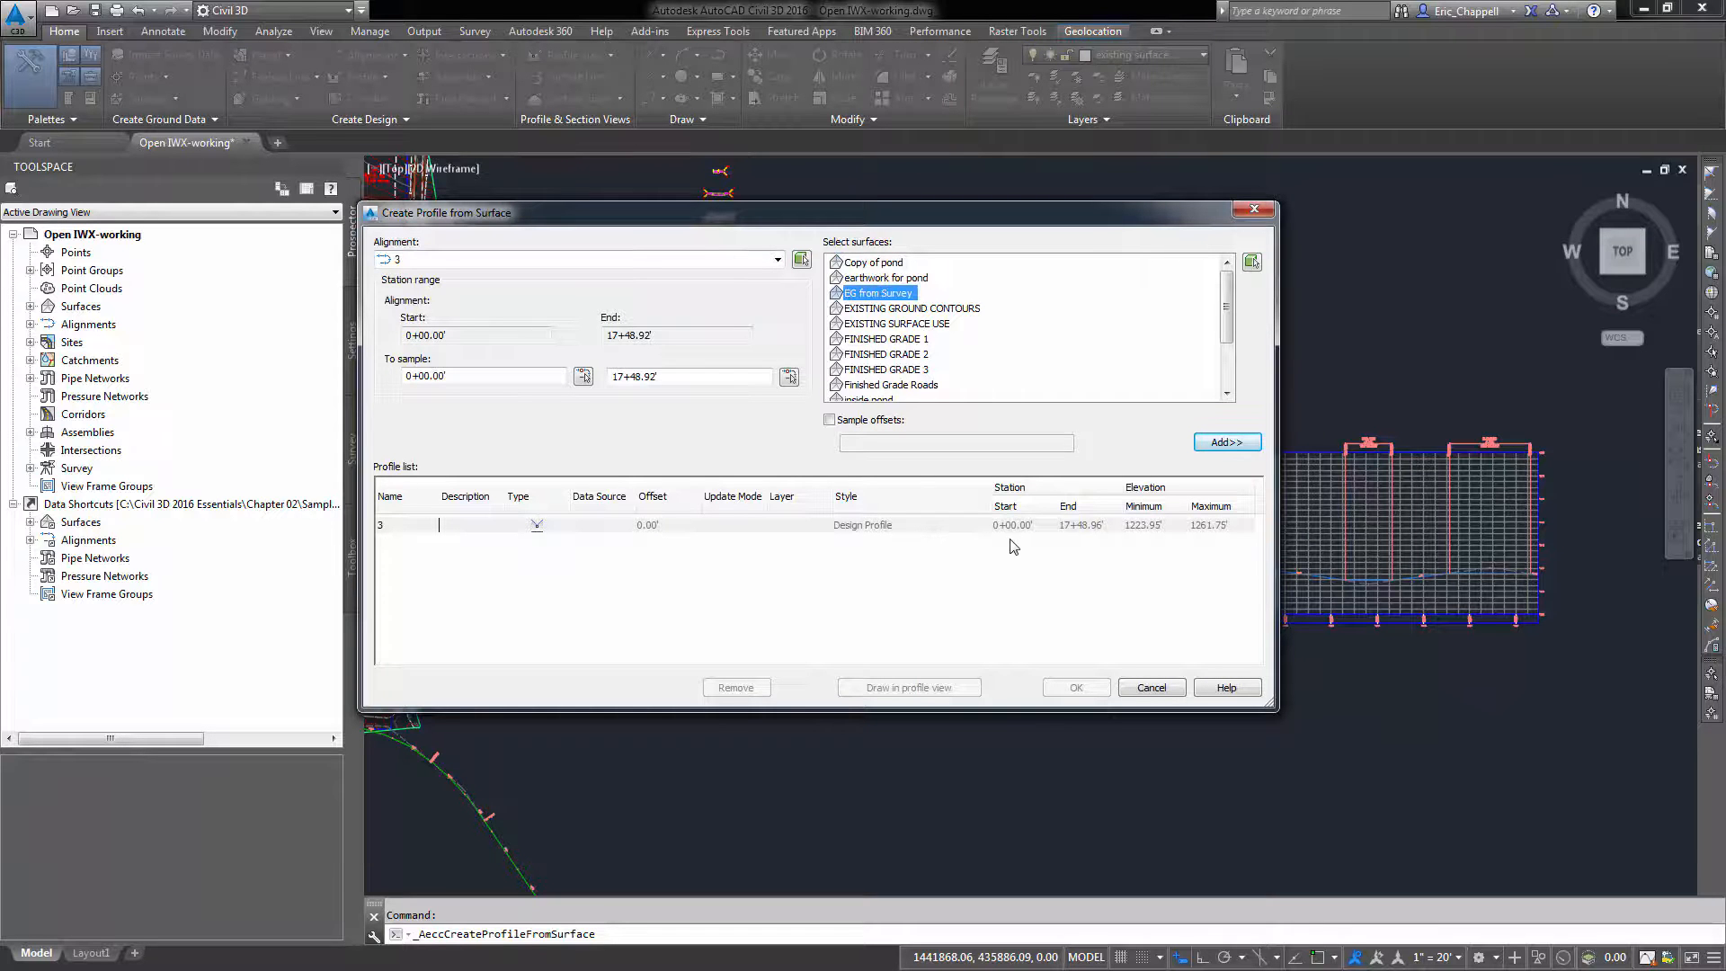
left_click(1238, 450)
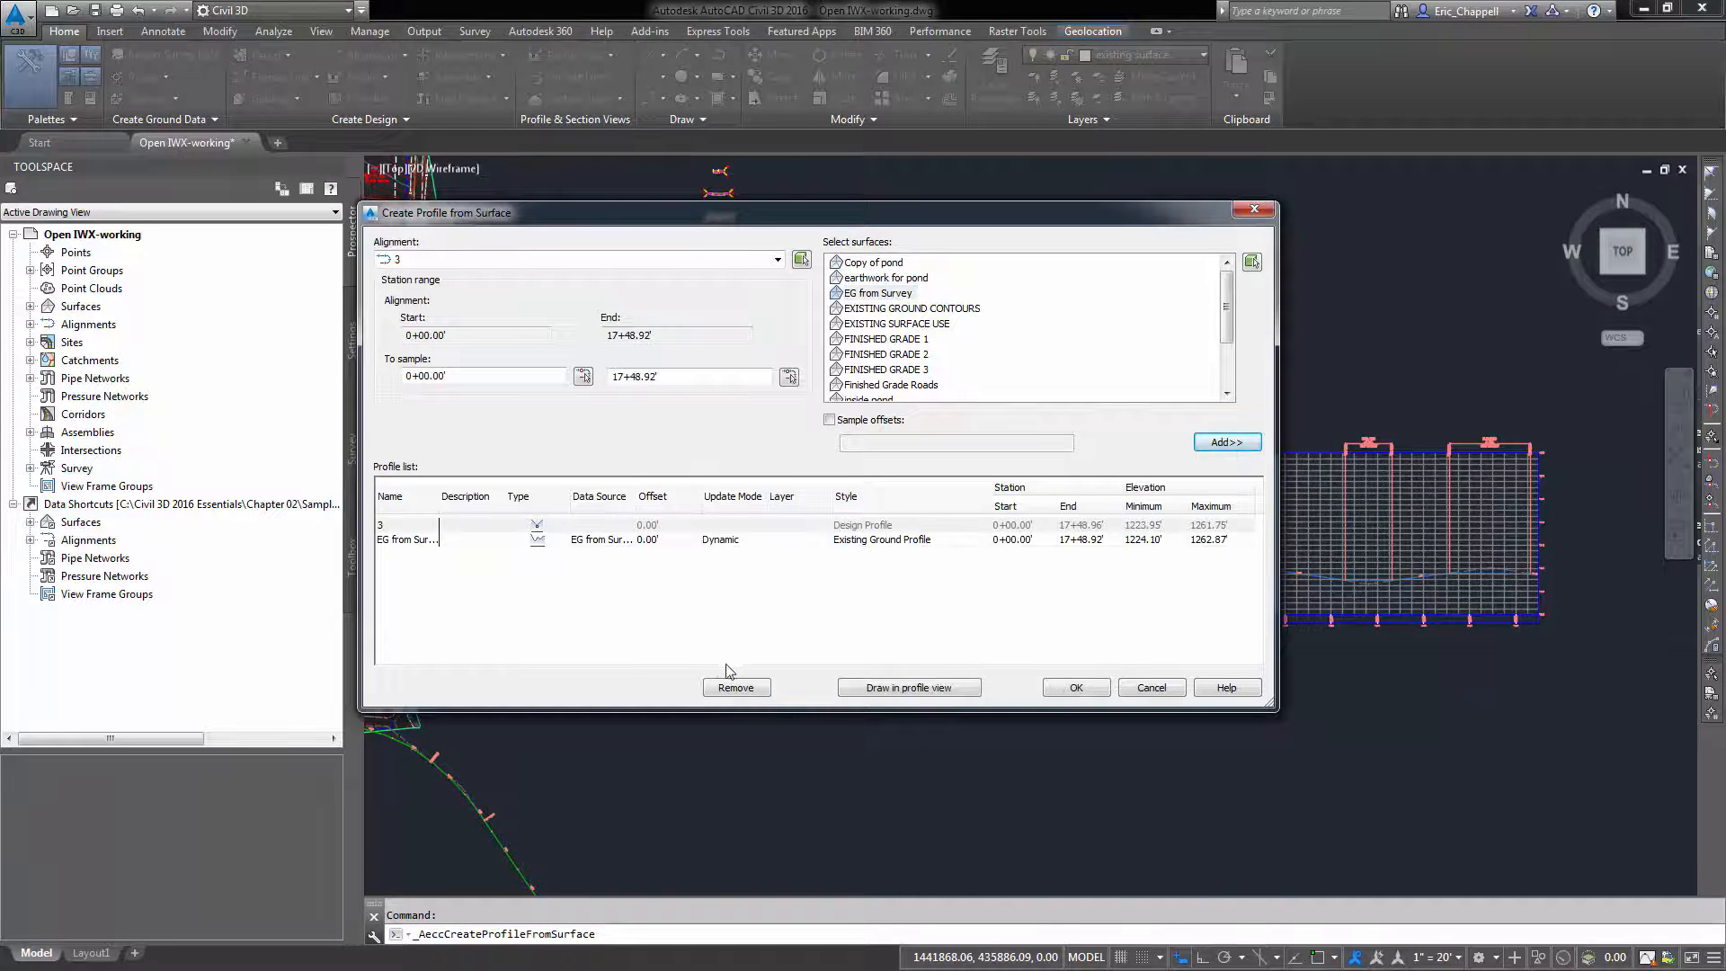
left_click(1076, 689)
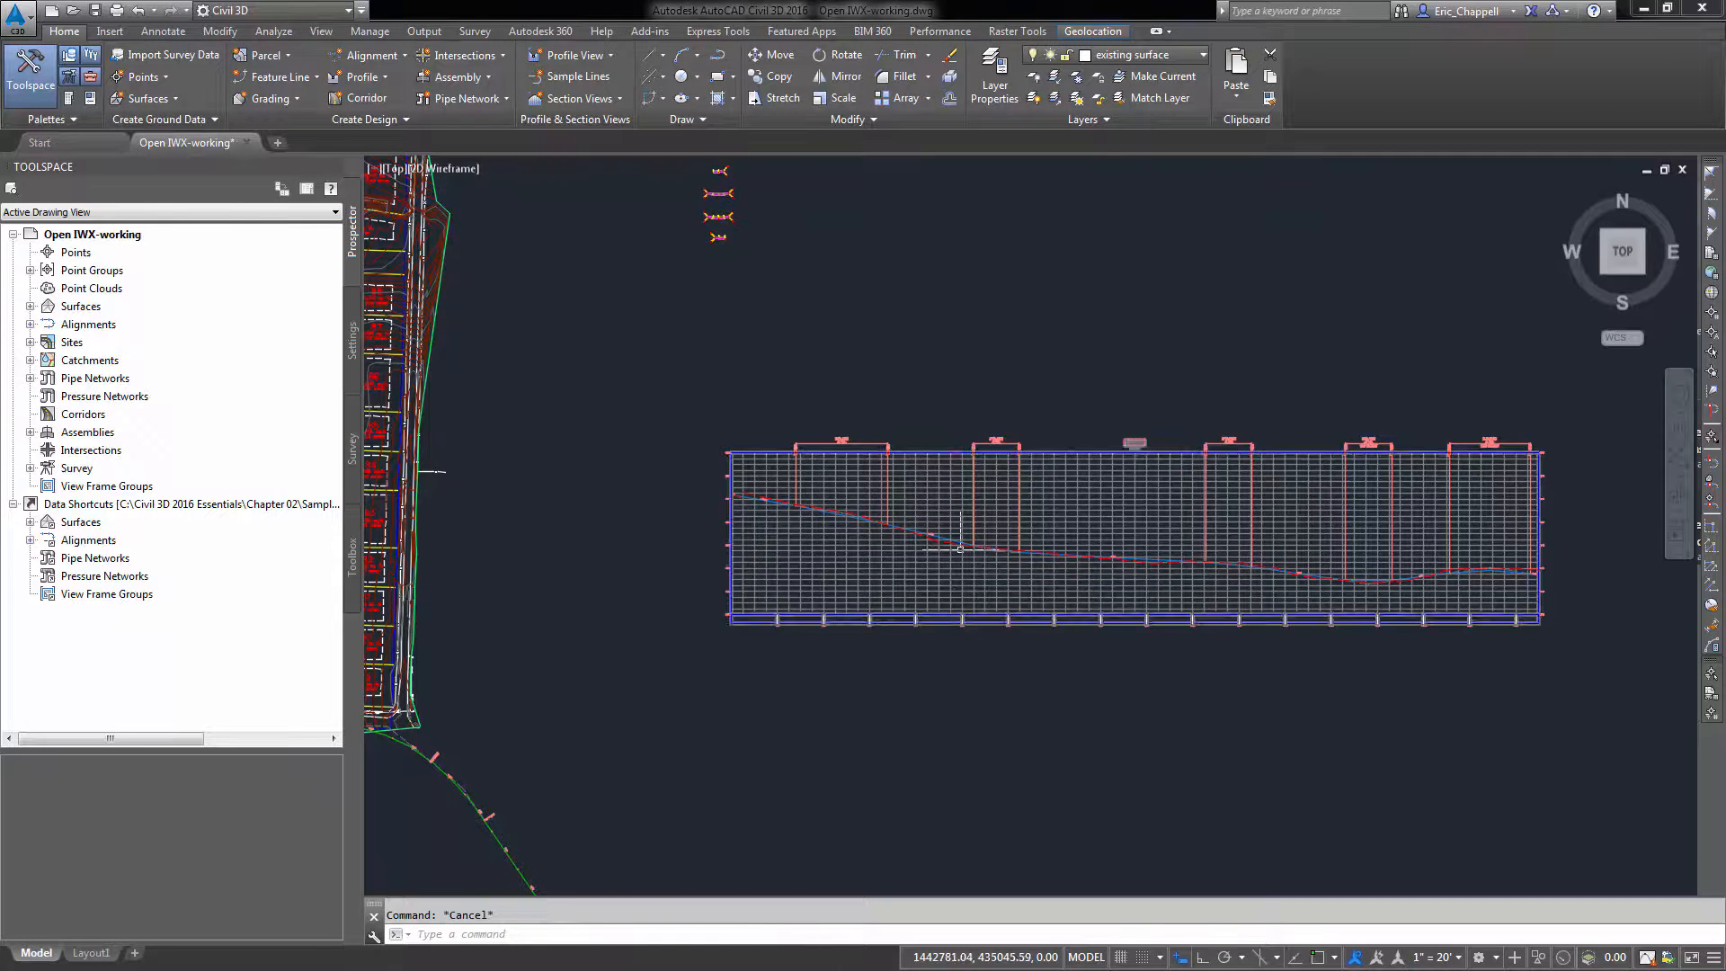
- Compare the existing ground profile with the design profile and examine the road assemblies placed above the profile view
scroll(958, 535, "up", 5)
scroll(854, 598, "down", 6)
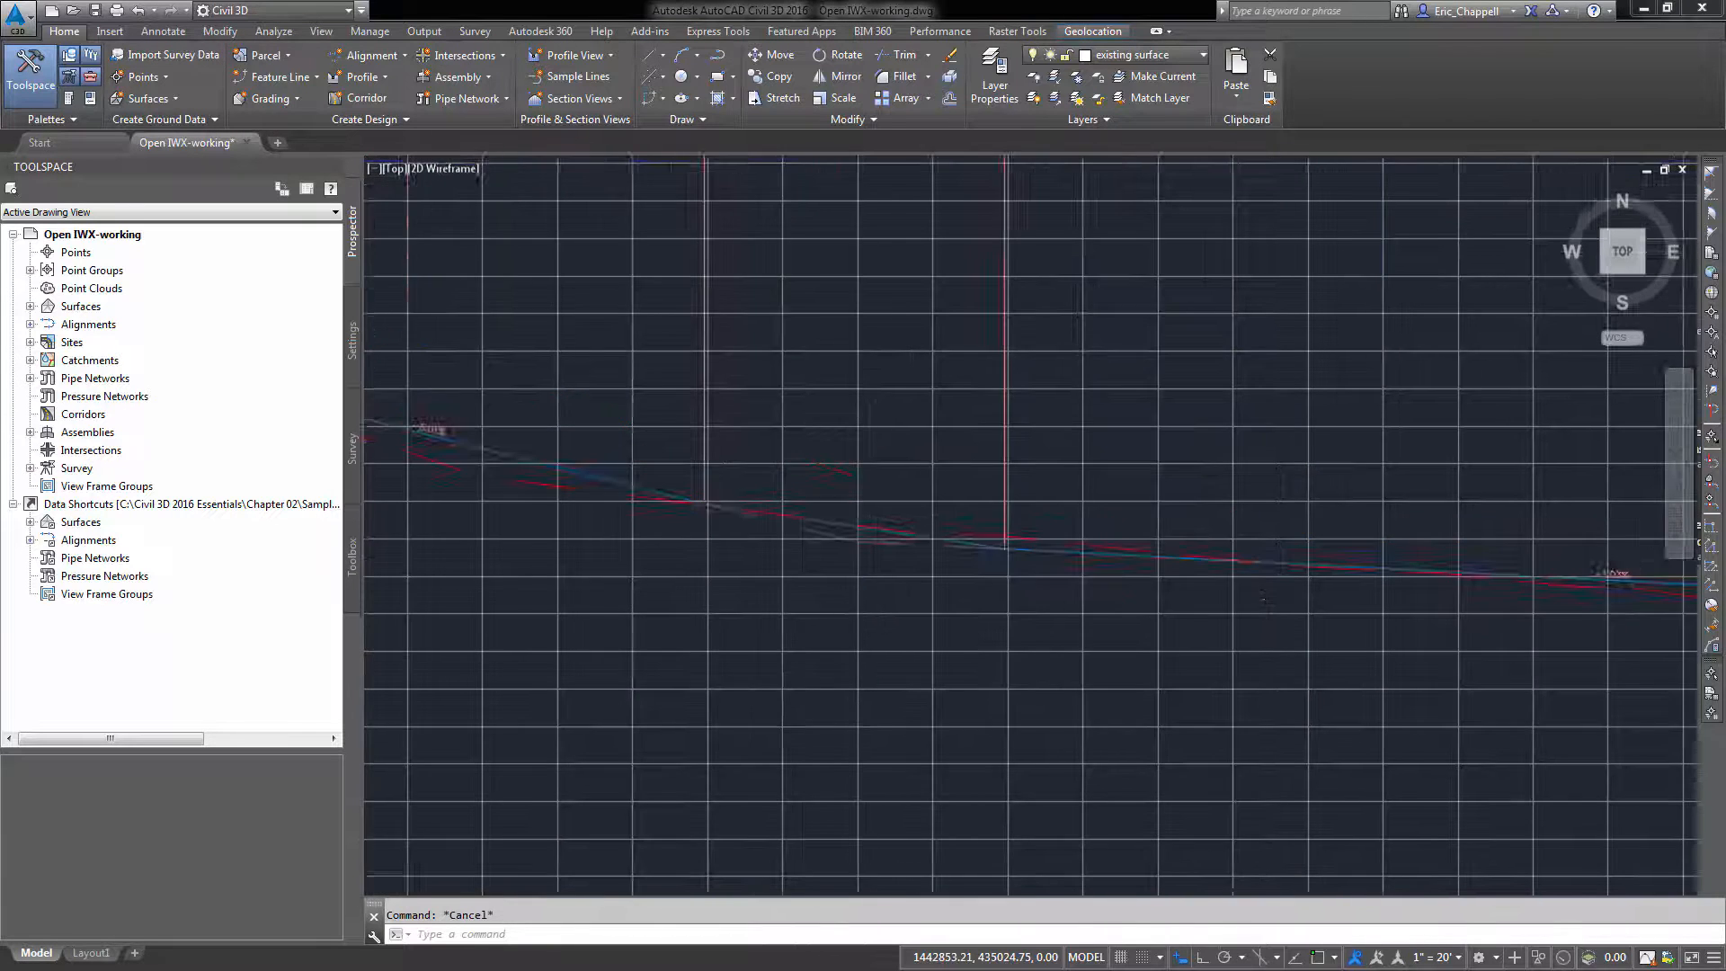
middle_click_drag(835, 580, 821, 652)
scroll(862, 611, "down", 2)
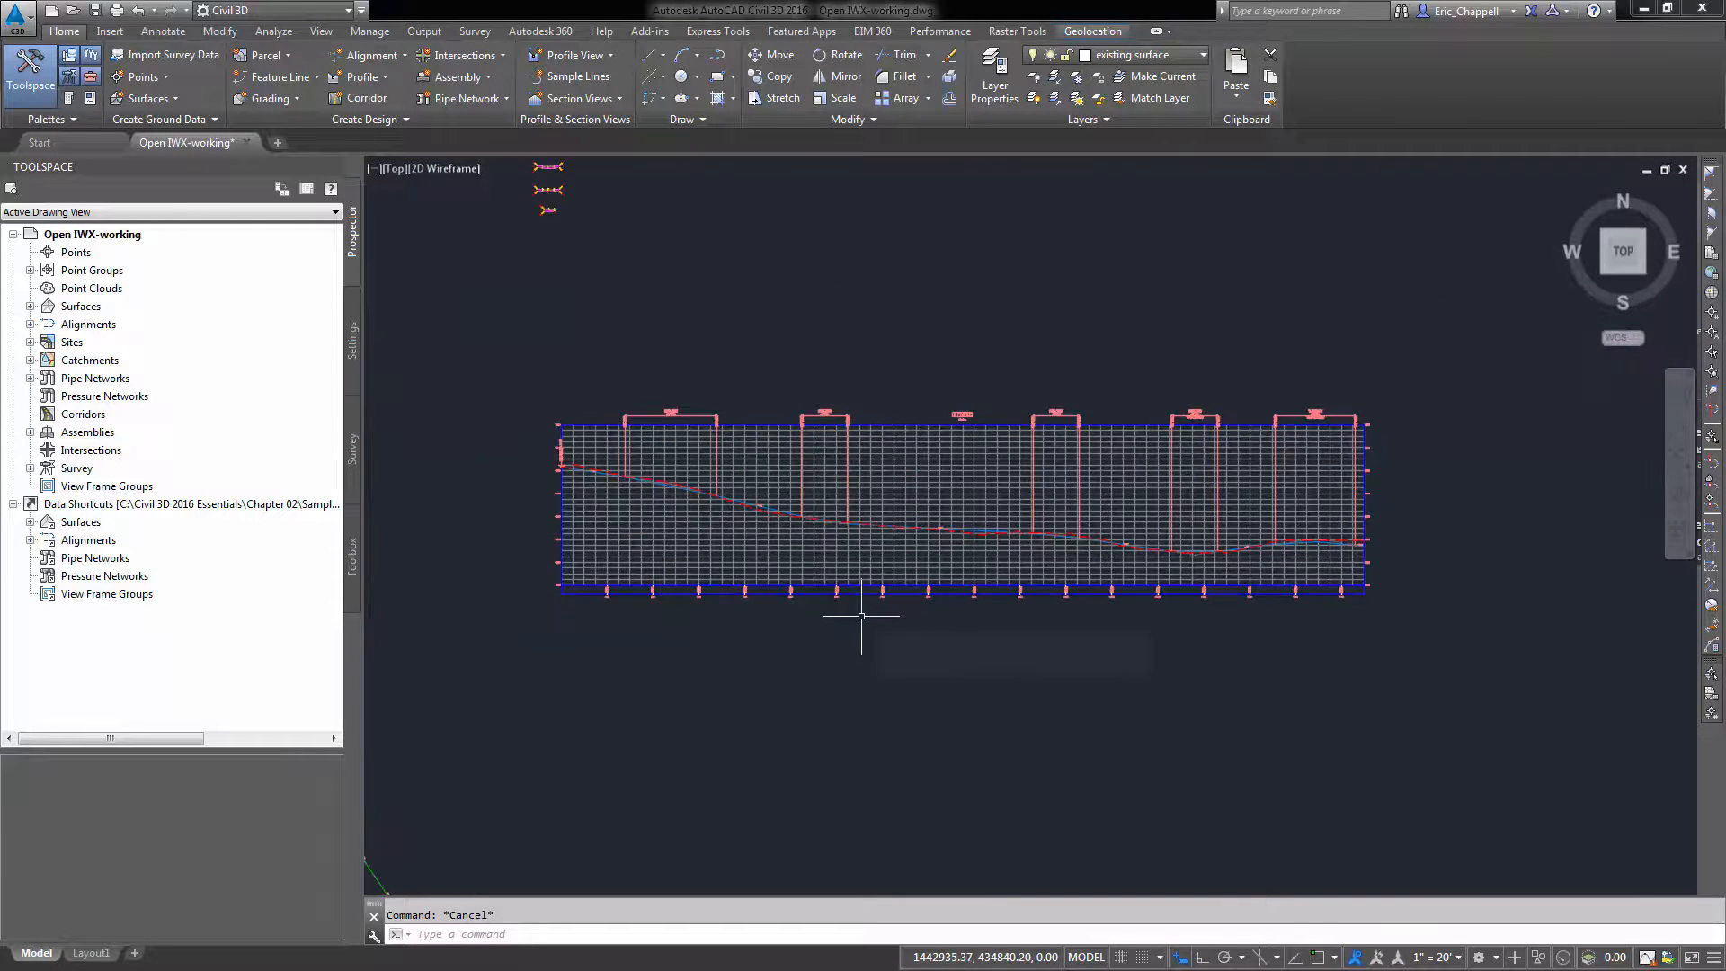
scroll(940, 697, "down", 2)
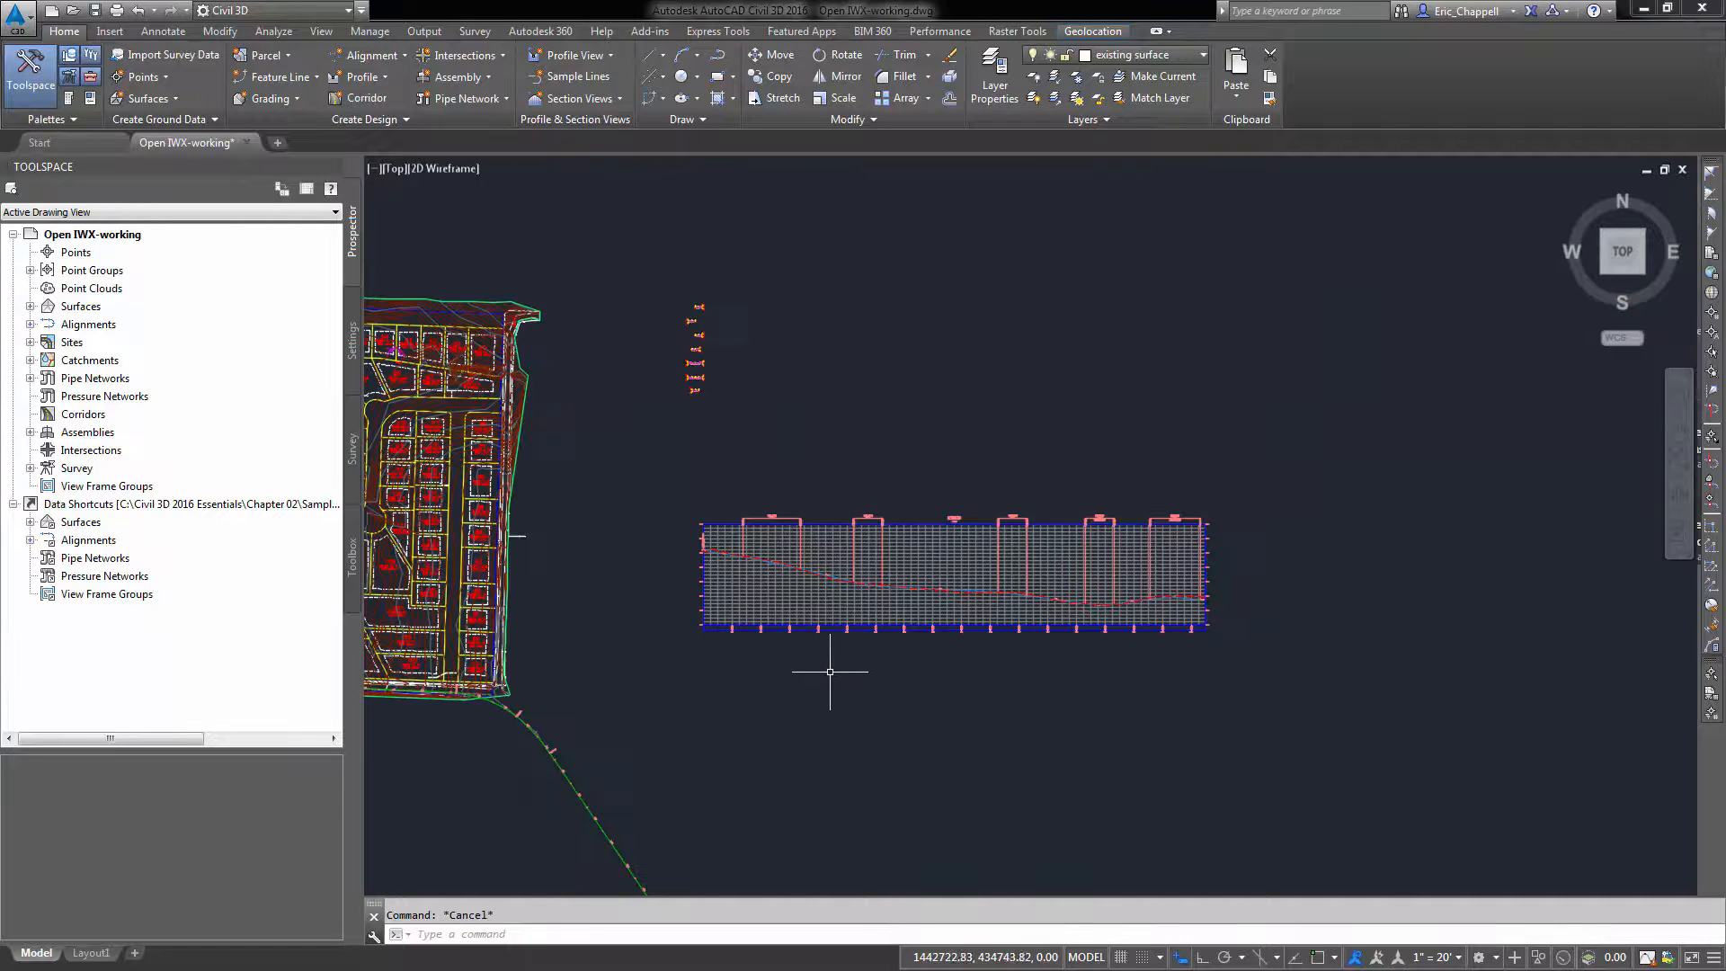
middle_click_drag(747, 469, 891, 543)
scroll(850, 448, "up", 4)
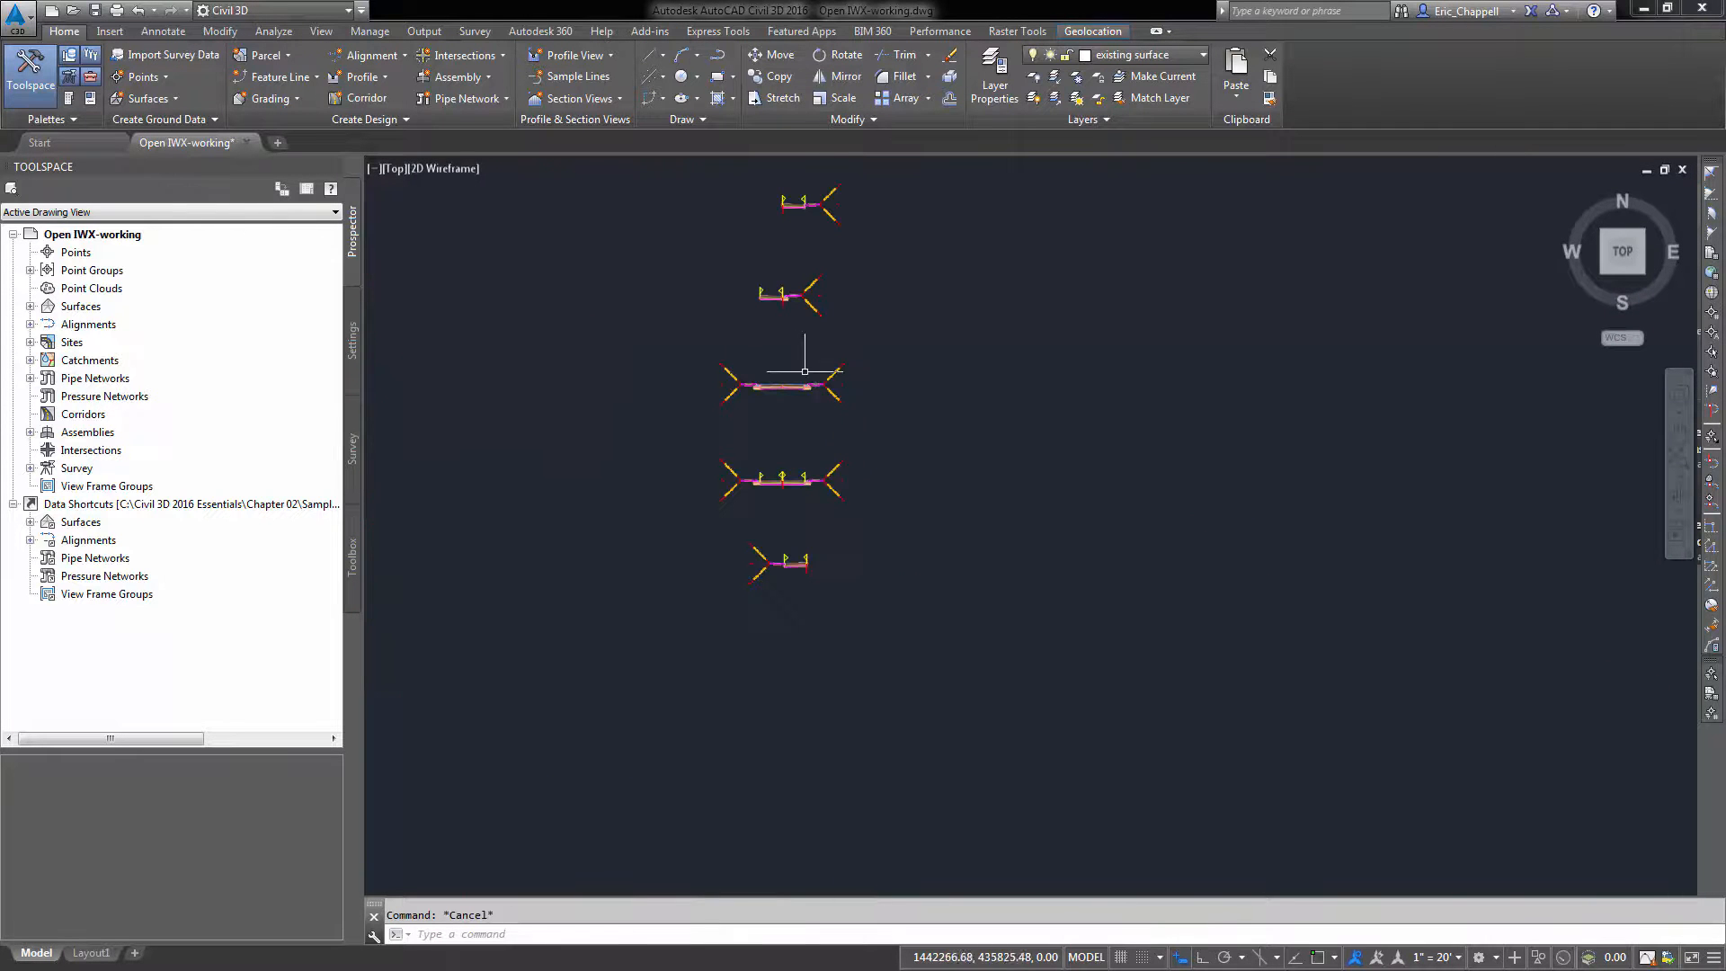
scroll(815, 409, "down", 4)
- Create the Road 3 corridor from alignment 3, profile 3 and the Primary Road Full Section assembly, targeting the EG from Survey surface
middle_click_drag(882, 543, 1133, 531)
left_click(358, 98)
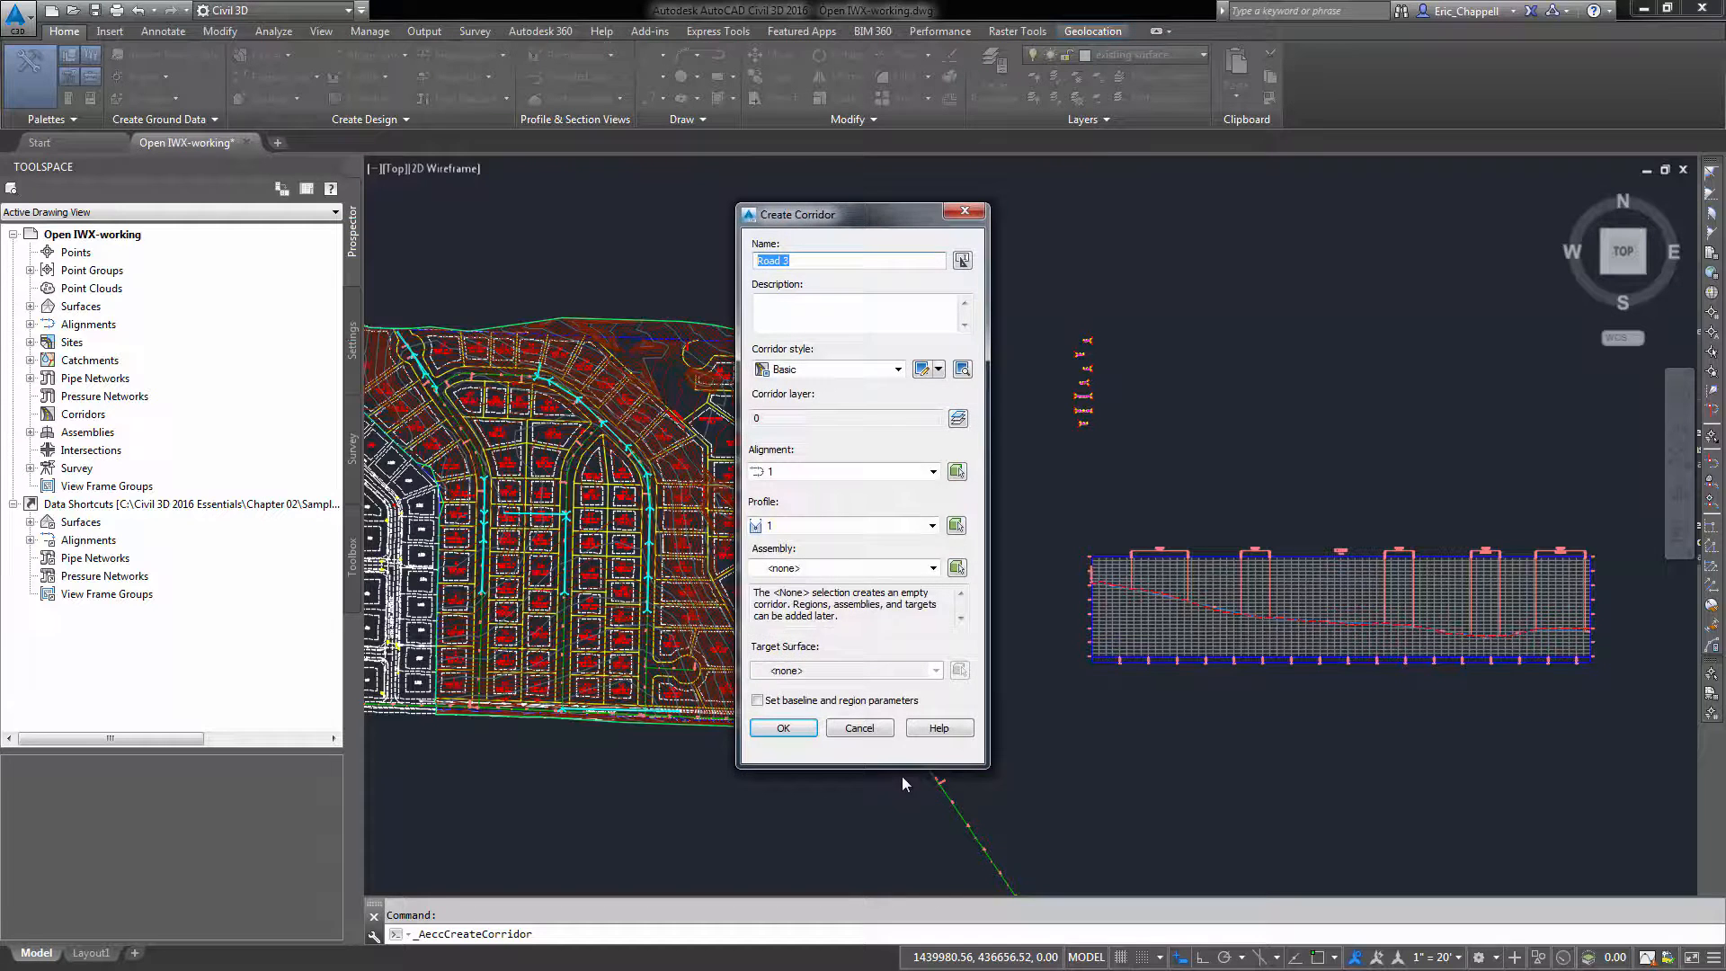
left_click(789, 471)
left_click(792, 524)
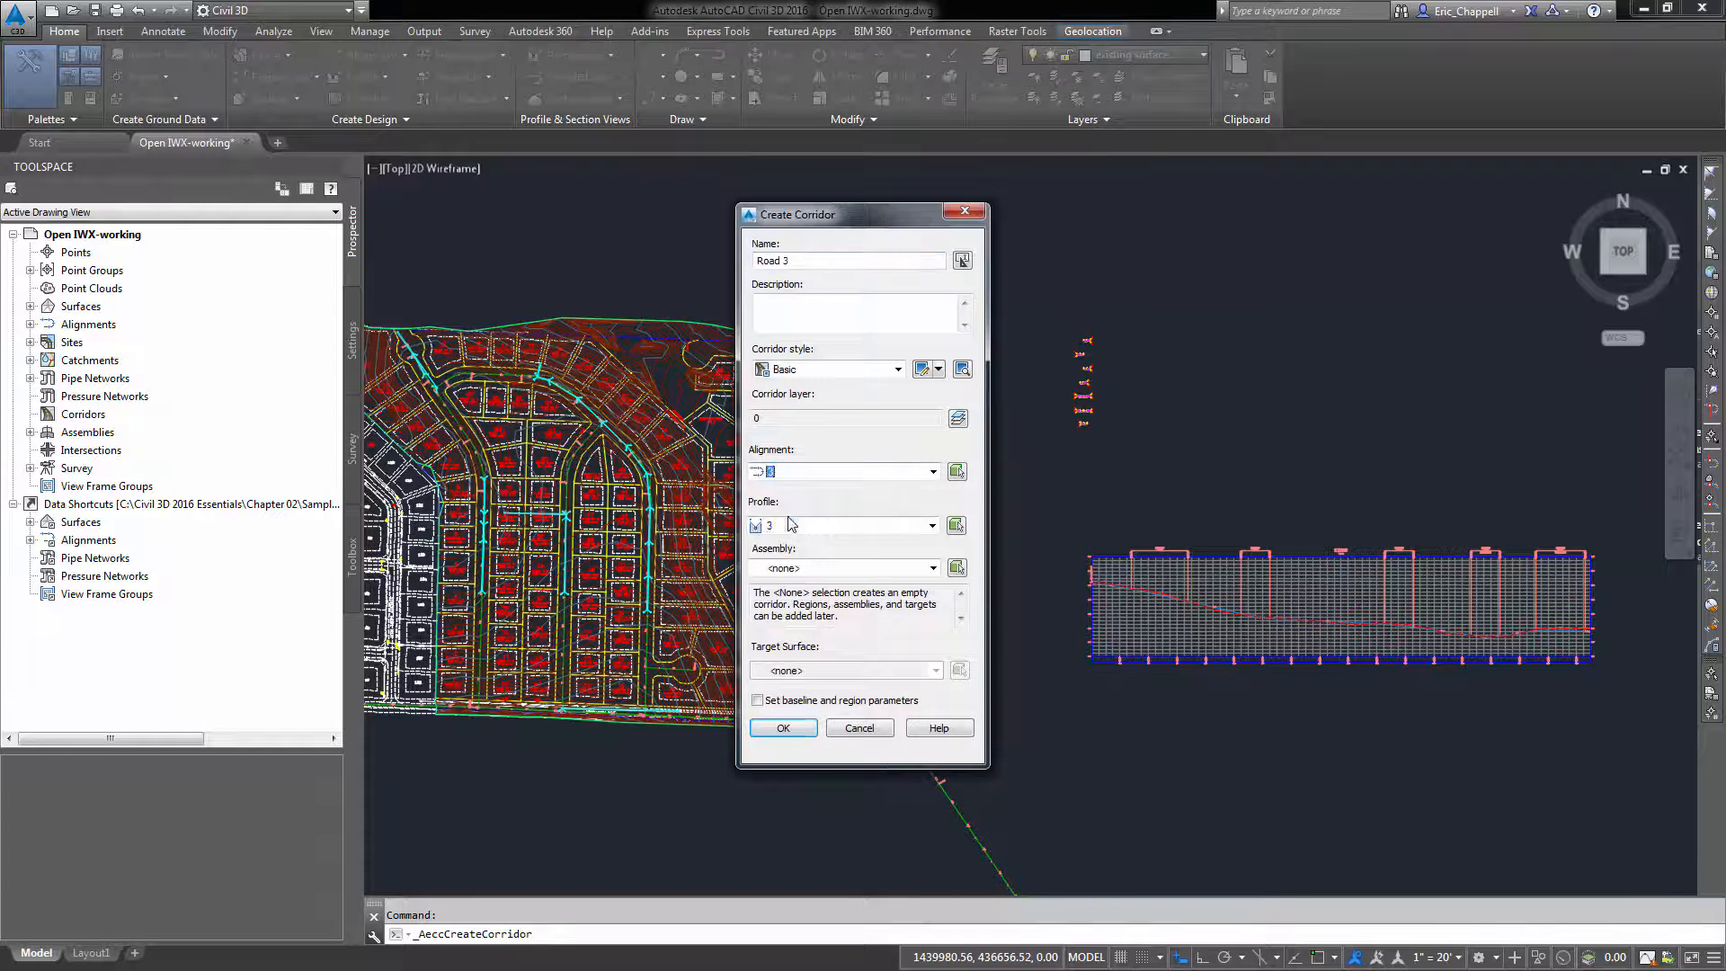
left_click(796, 568)
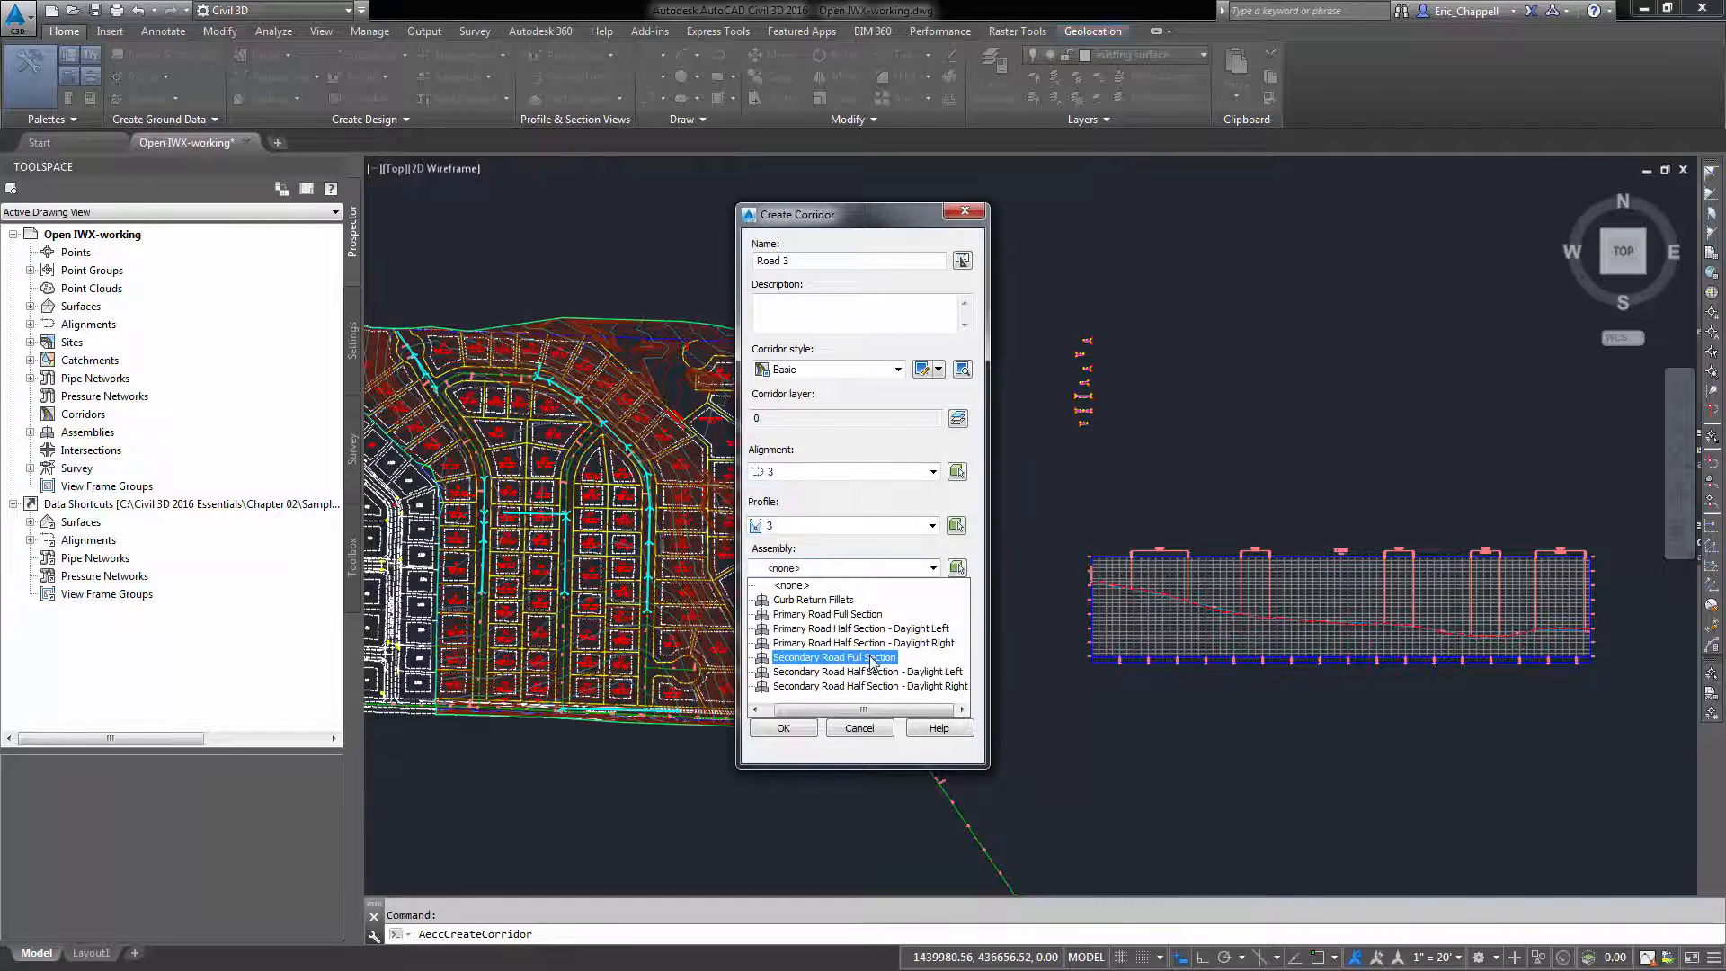
left_click(859, 616)
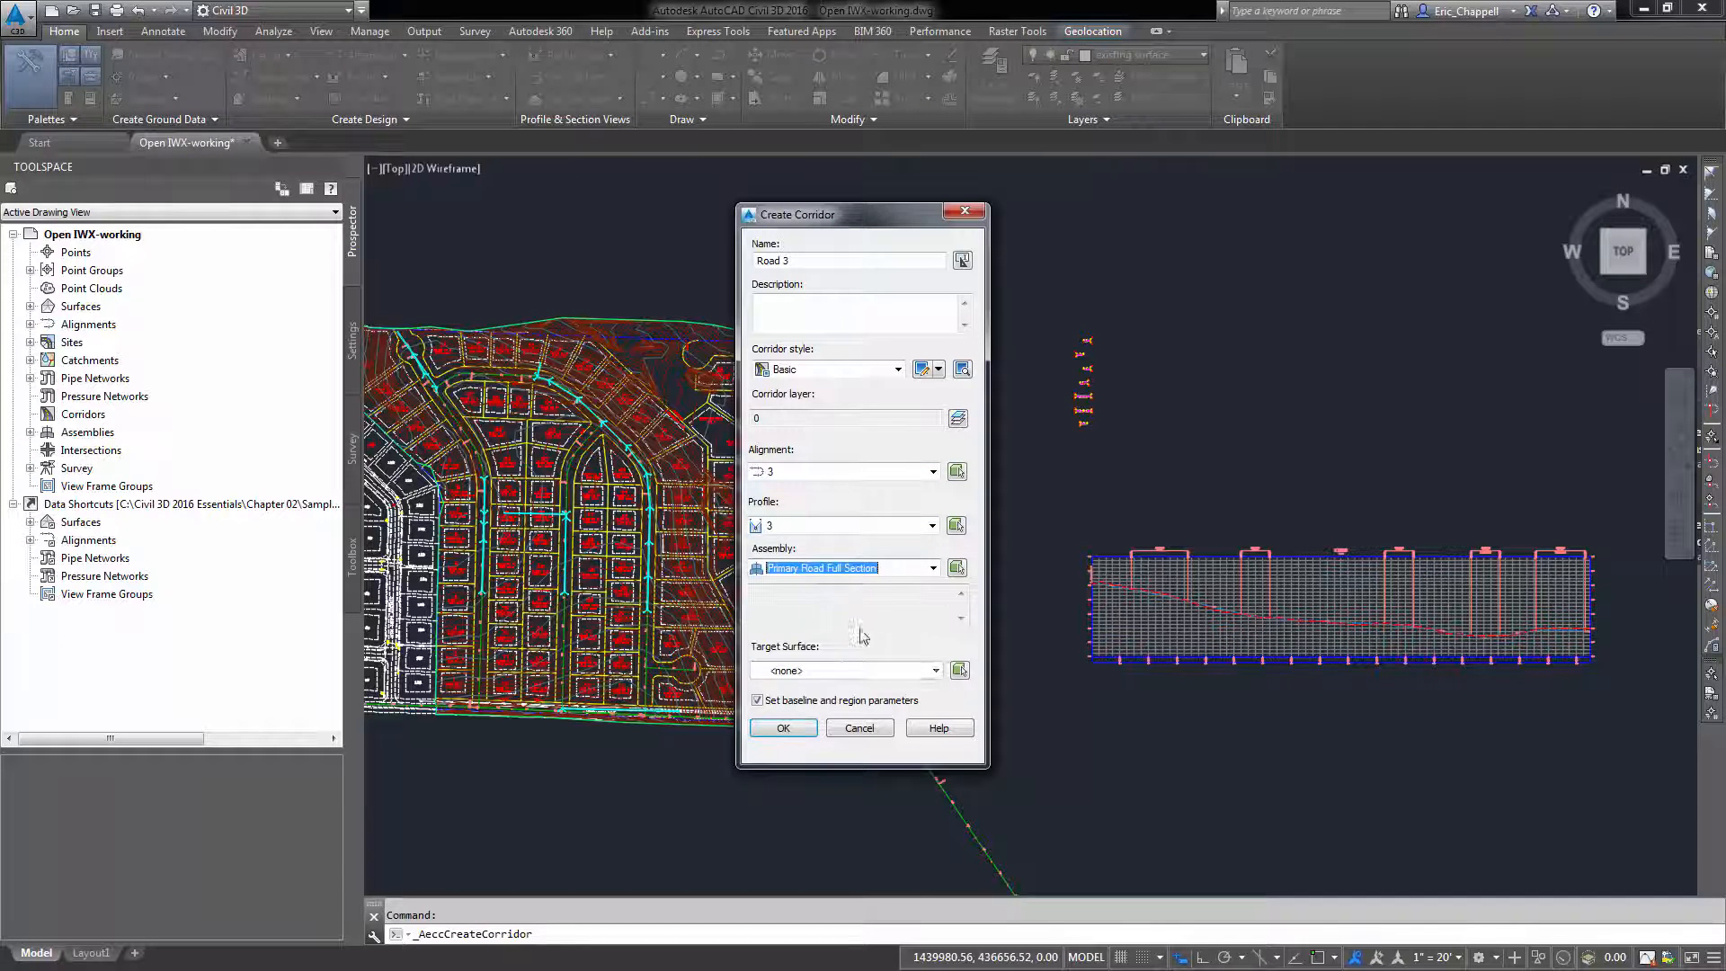
left_click(865, 676)
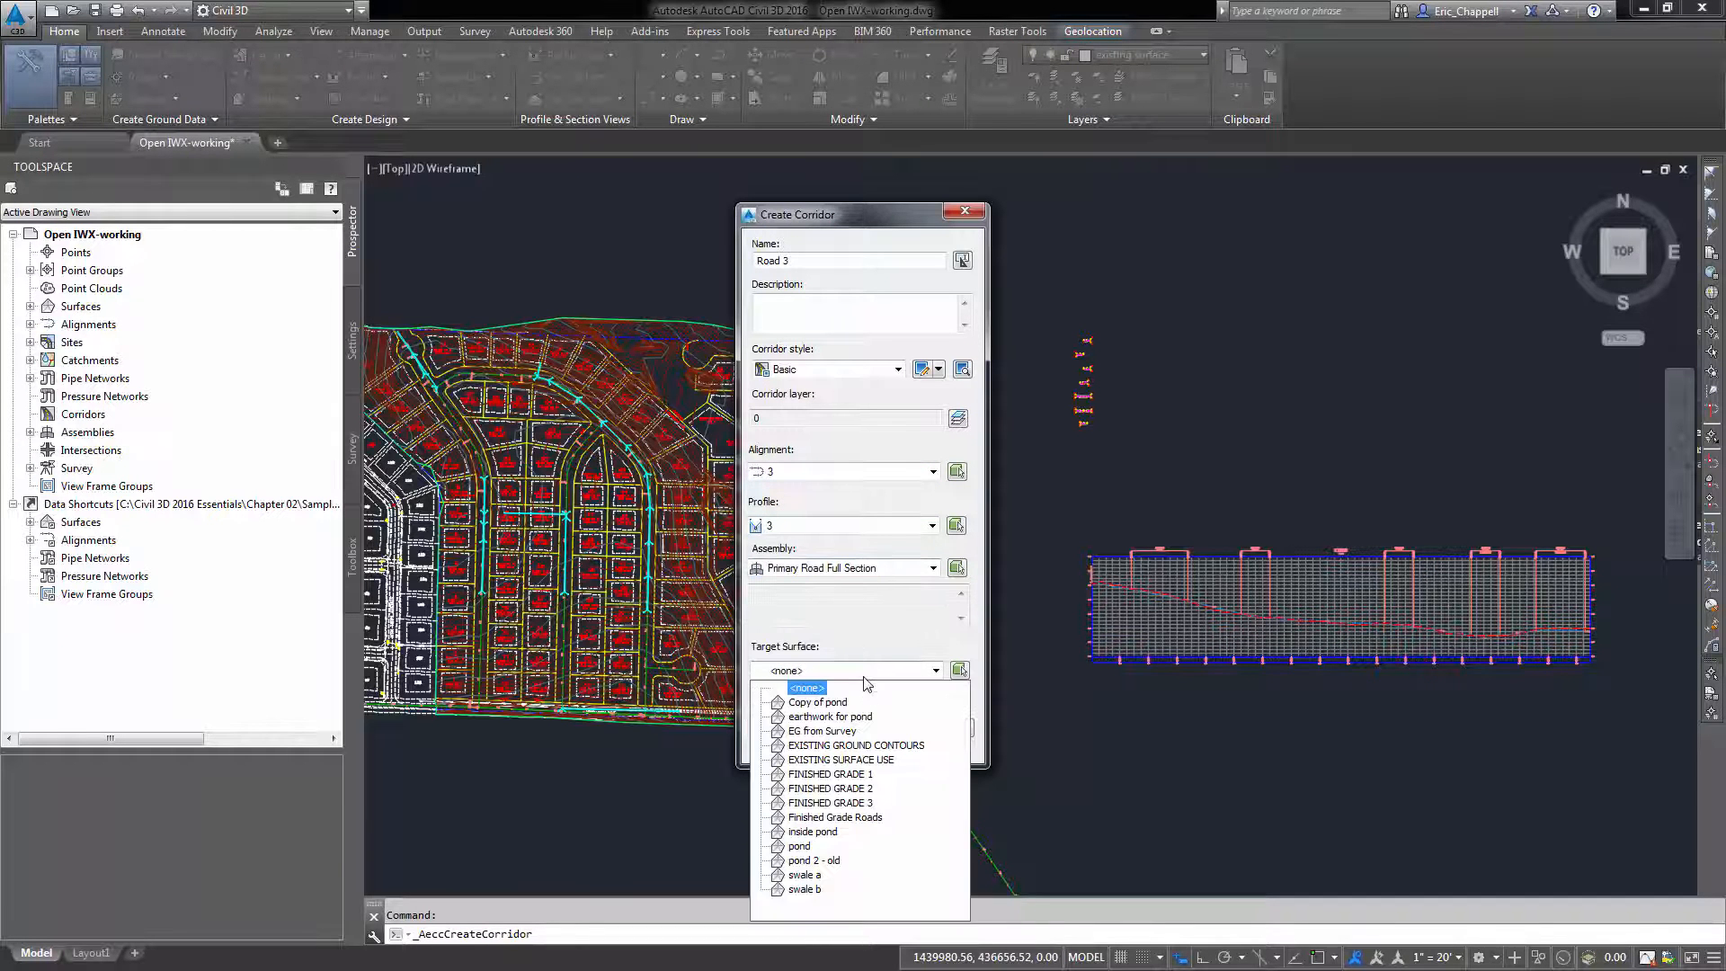
left_click(832, 730)
left_click(777, 728)
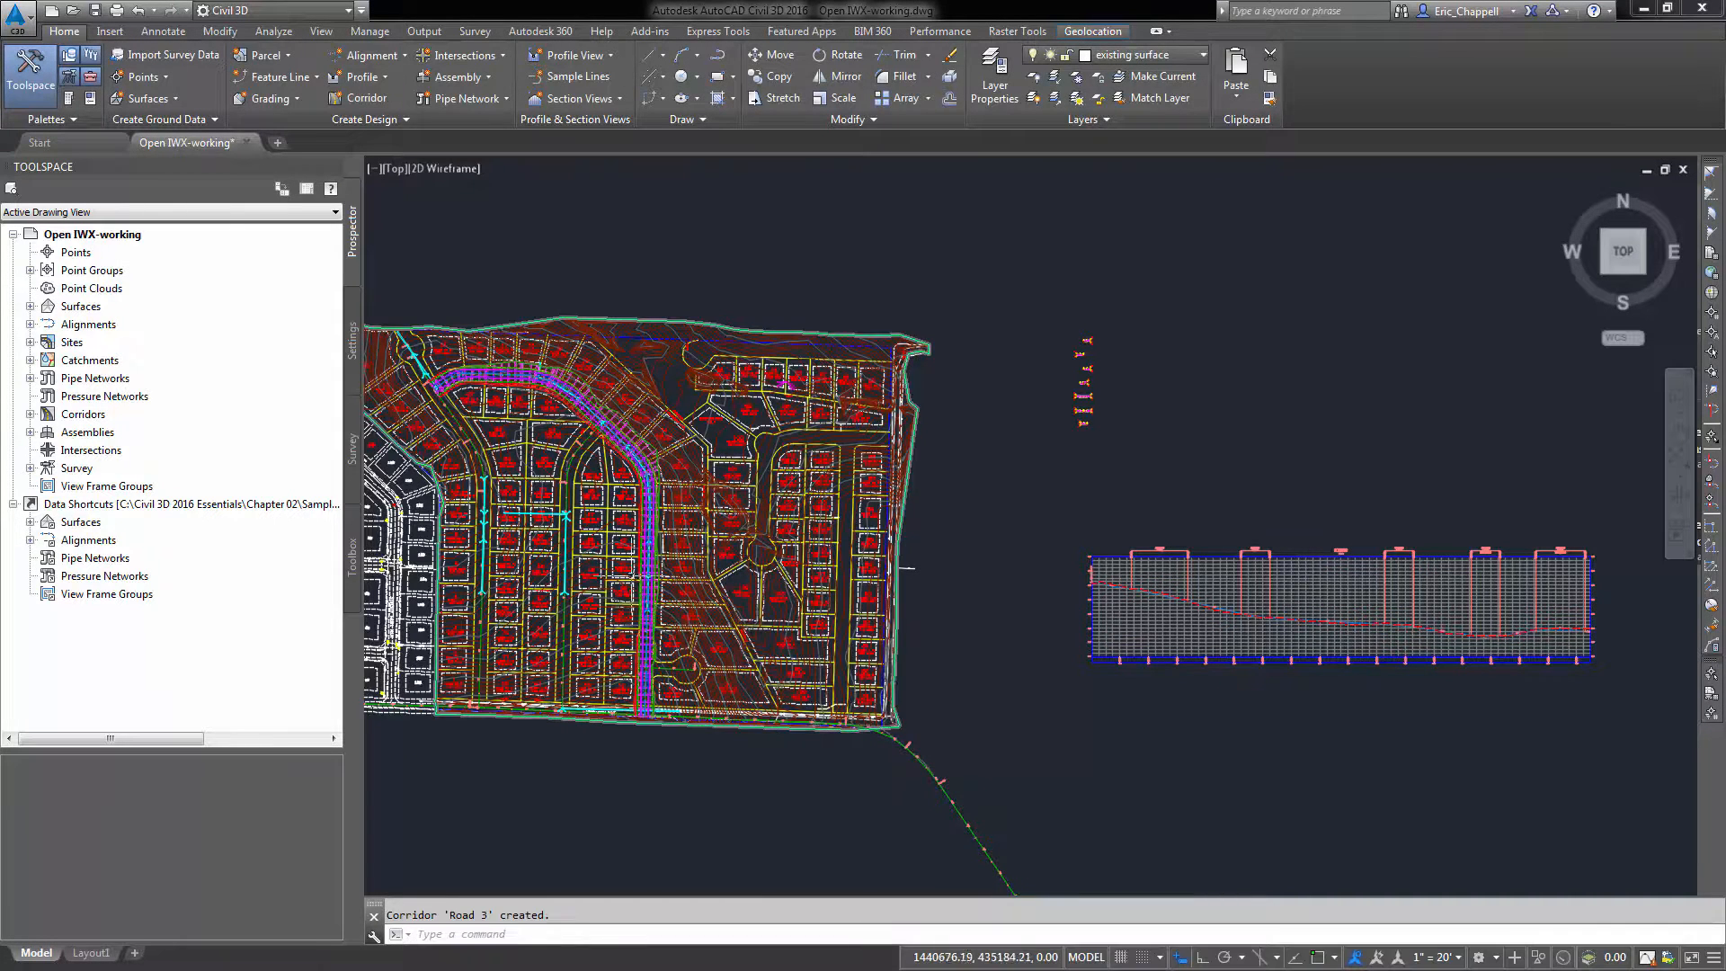
- Stretch the Road 3 corridor's western end back from the intersection to a point along the road north of lot 67
scroll(476, 462, "up", 5)
middle_click_drag(476, 462, 783, 481)
key("Escape")
scroll(739, 470, "up", 6)
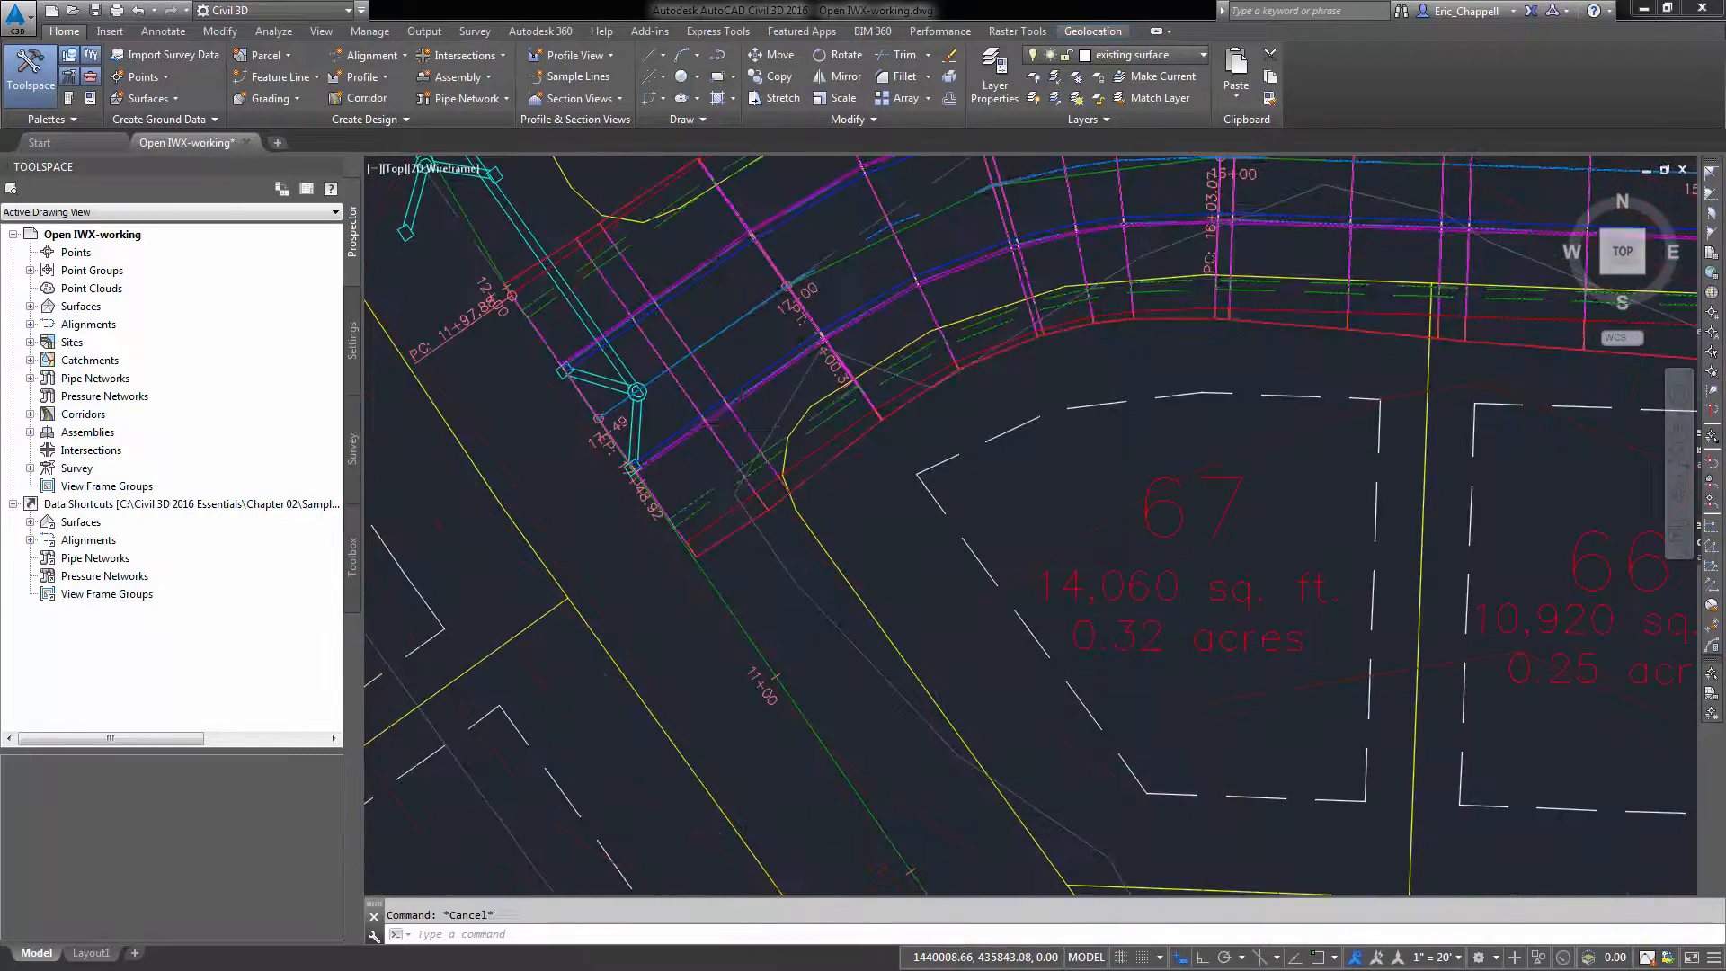
left_click(735, 426)
scroll(710, 459, "down", 5)
left_click(684, 490)
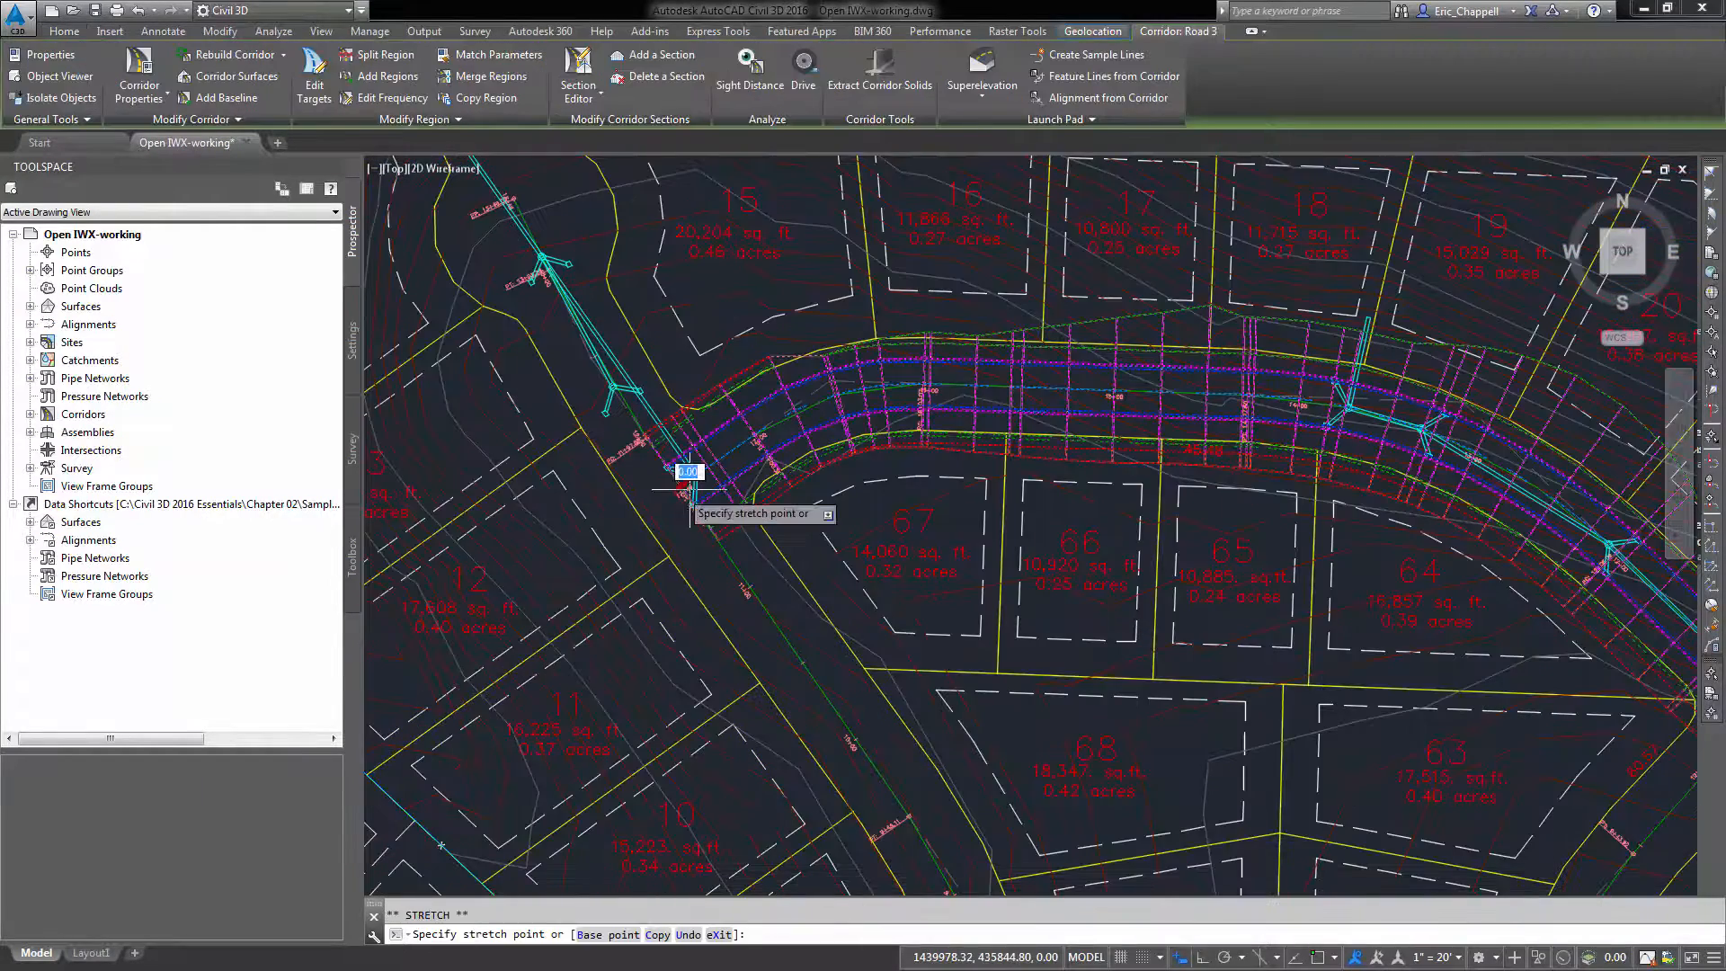
left_click(870, 389)
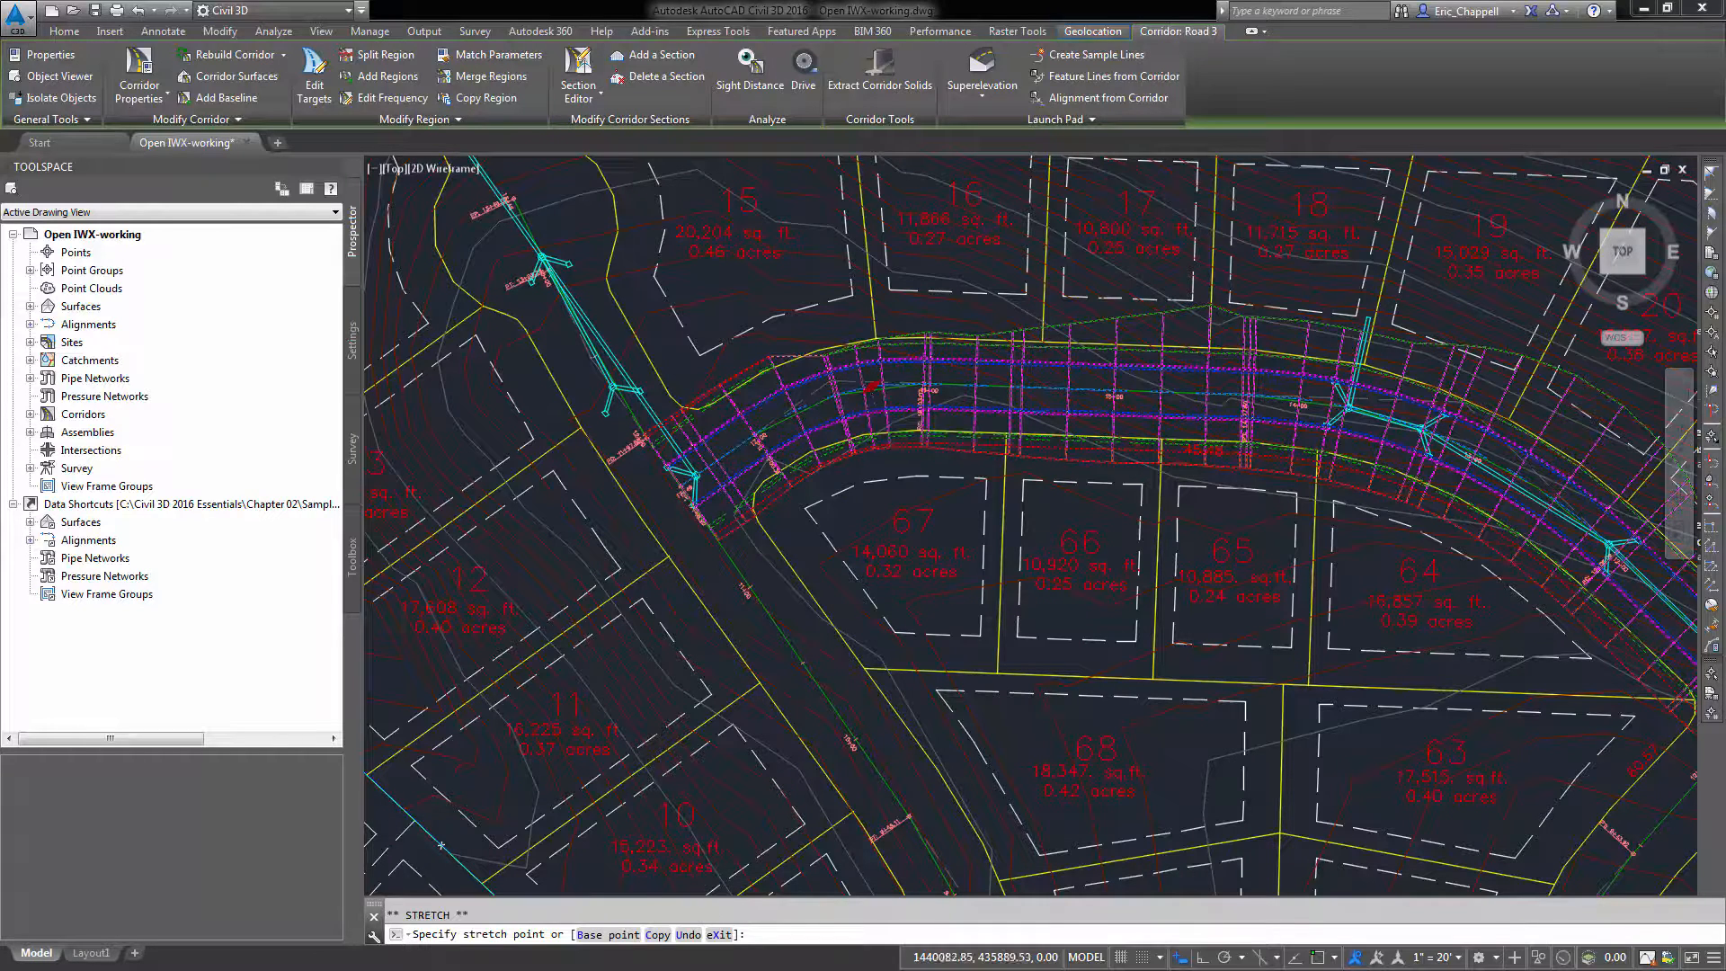
- Create an intersection where alignments 1 and 3 meet, adding it to the existing Road 3 corridor with EG from Survey as the daylight surface
key("Escape")
left_click(464, 56)
left_click(463, 79)
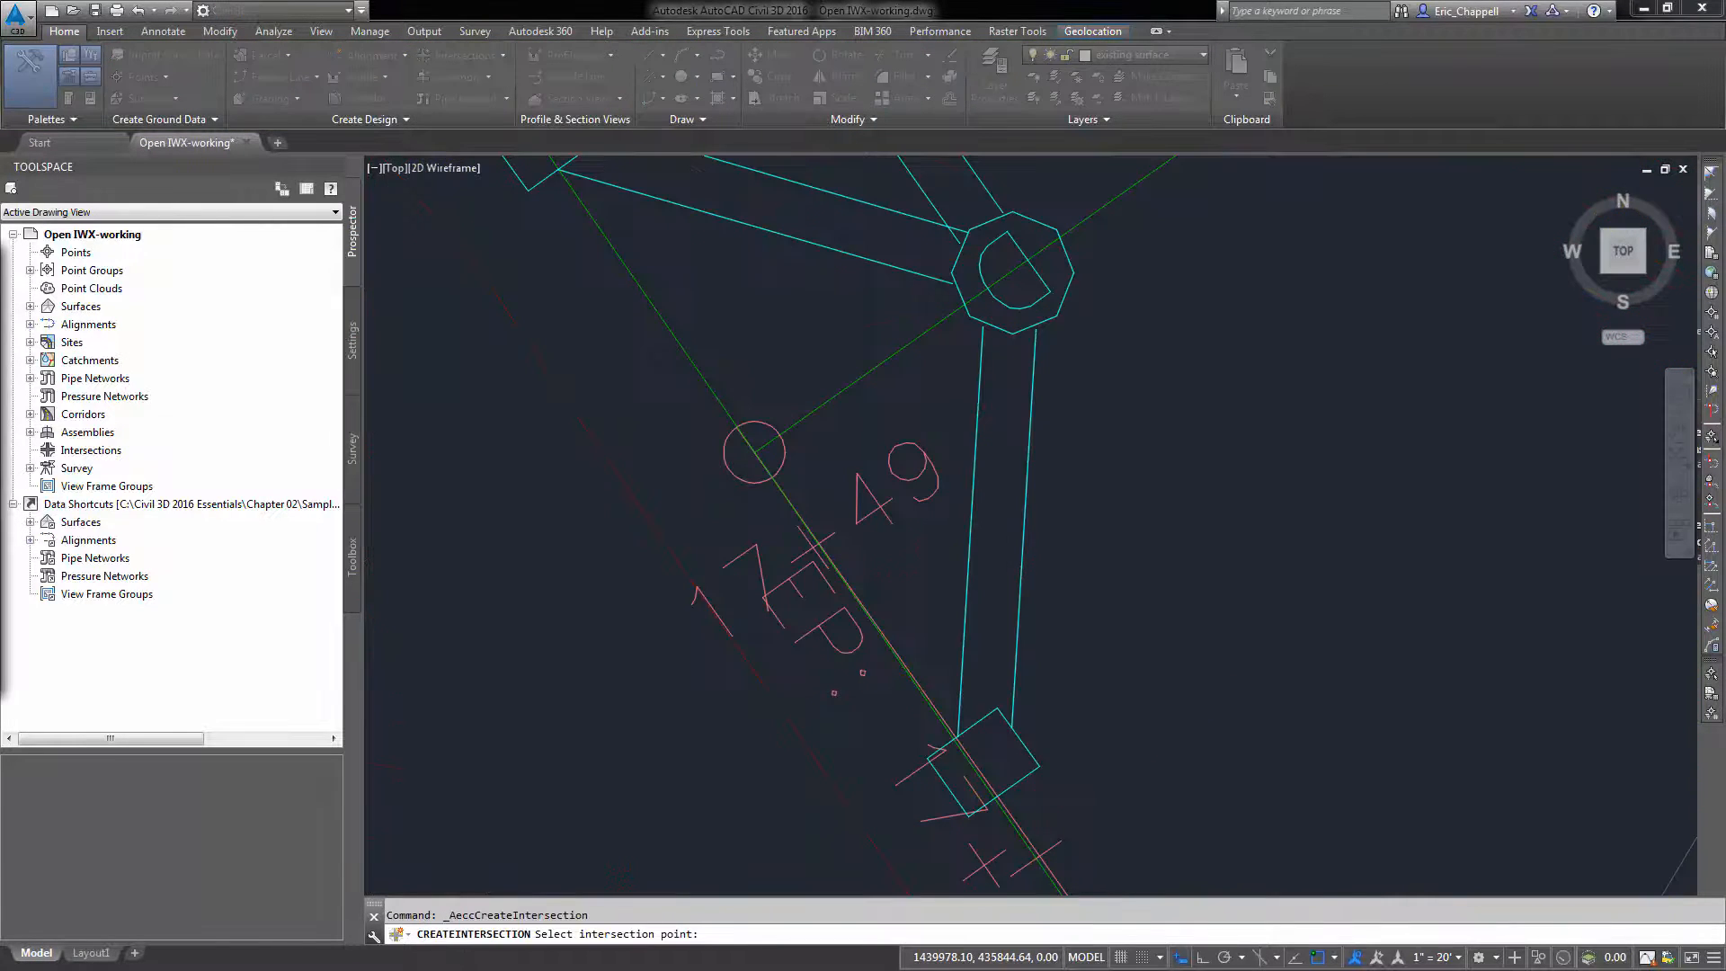
left_click_drag(0, 255, 1303, 276)
left_click(774, 678)
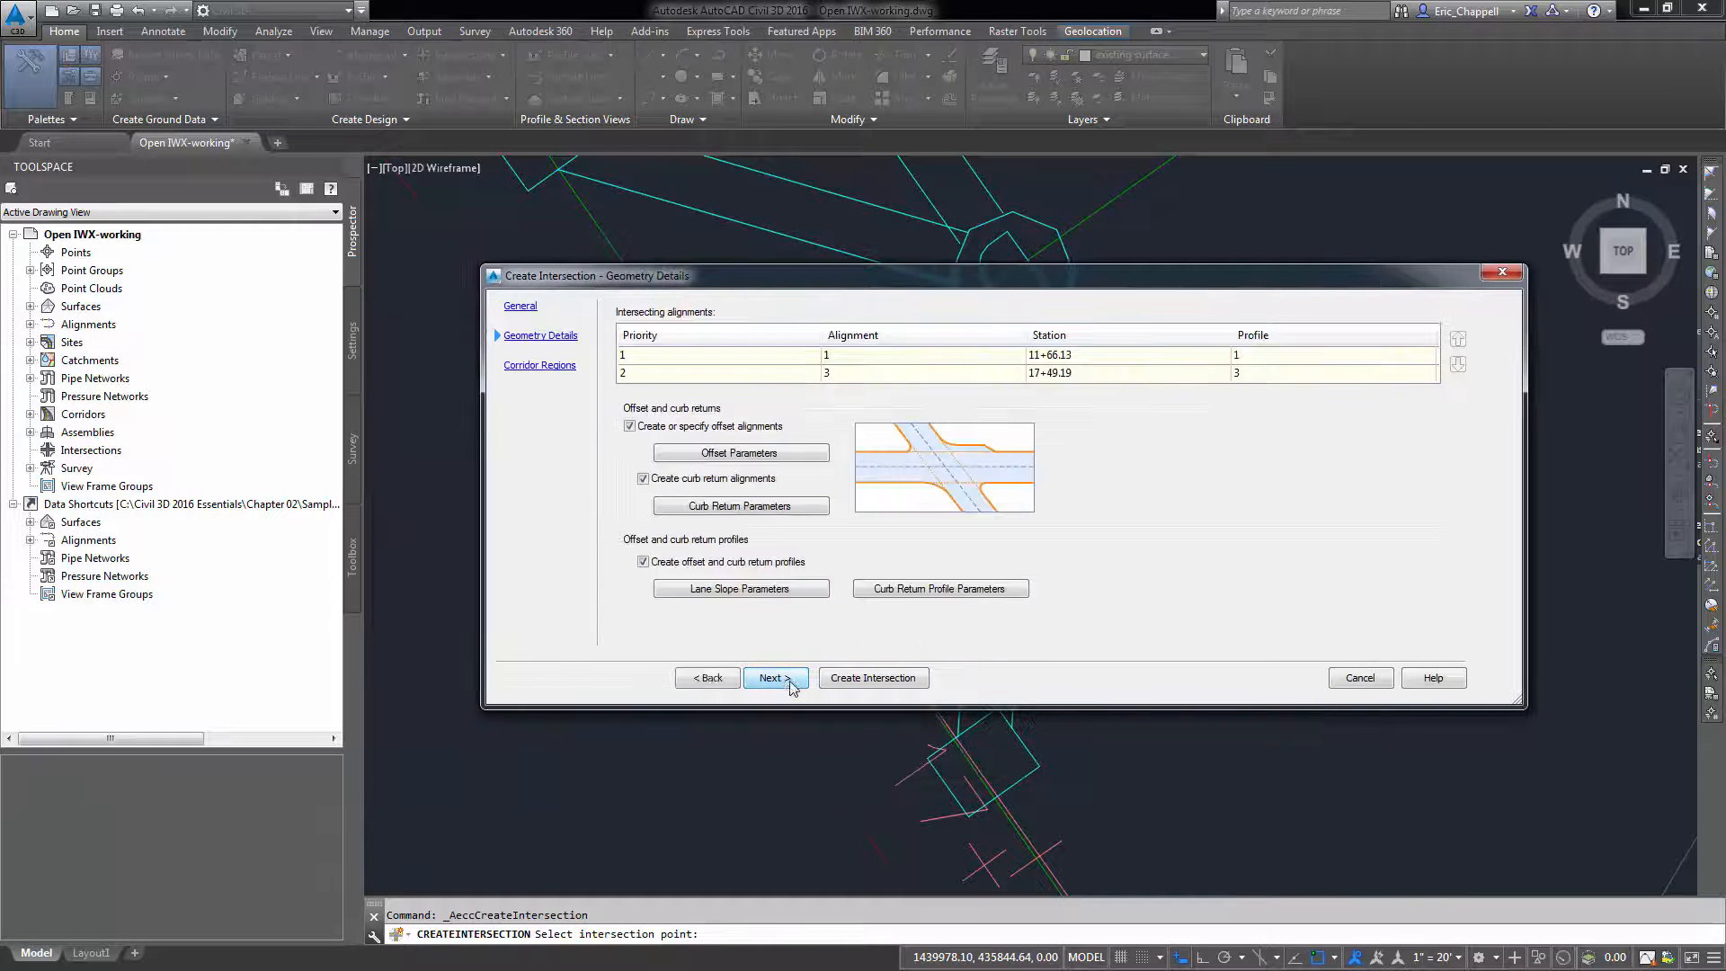
left_click(773, 679)
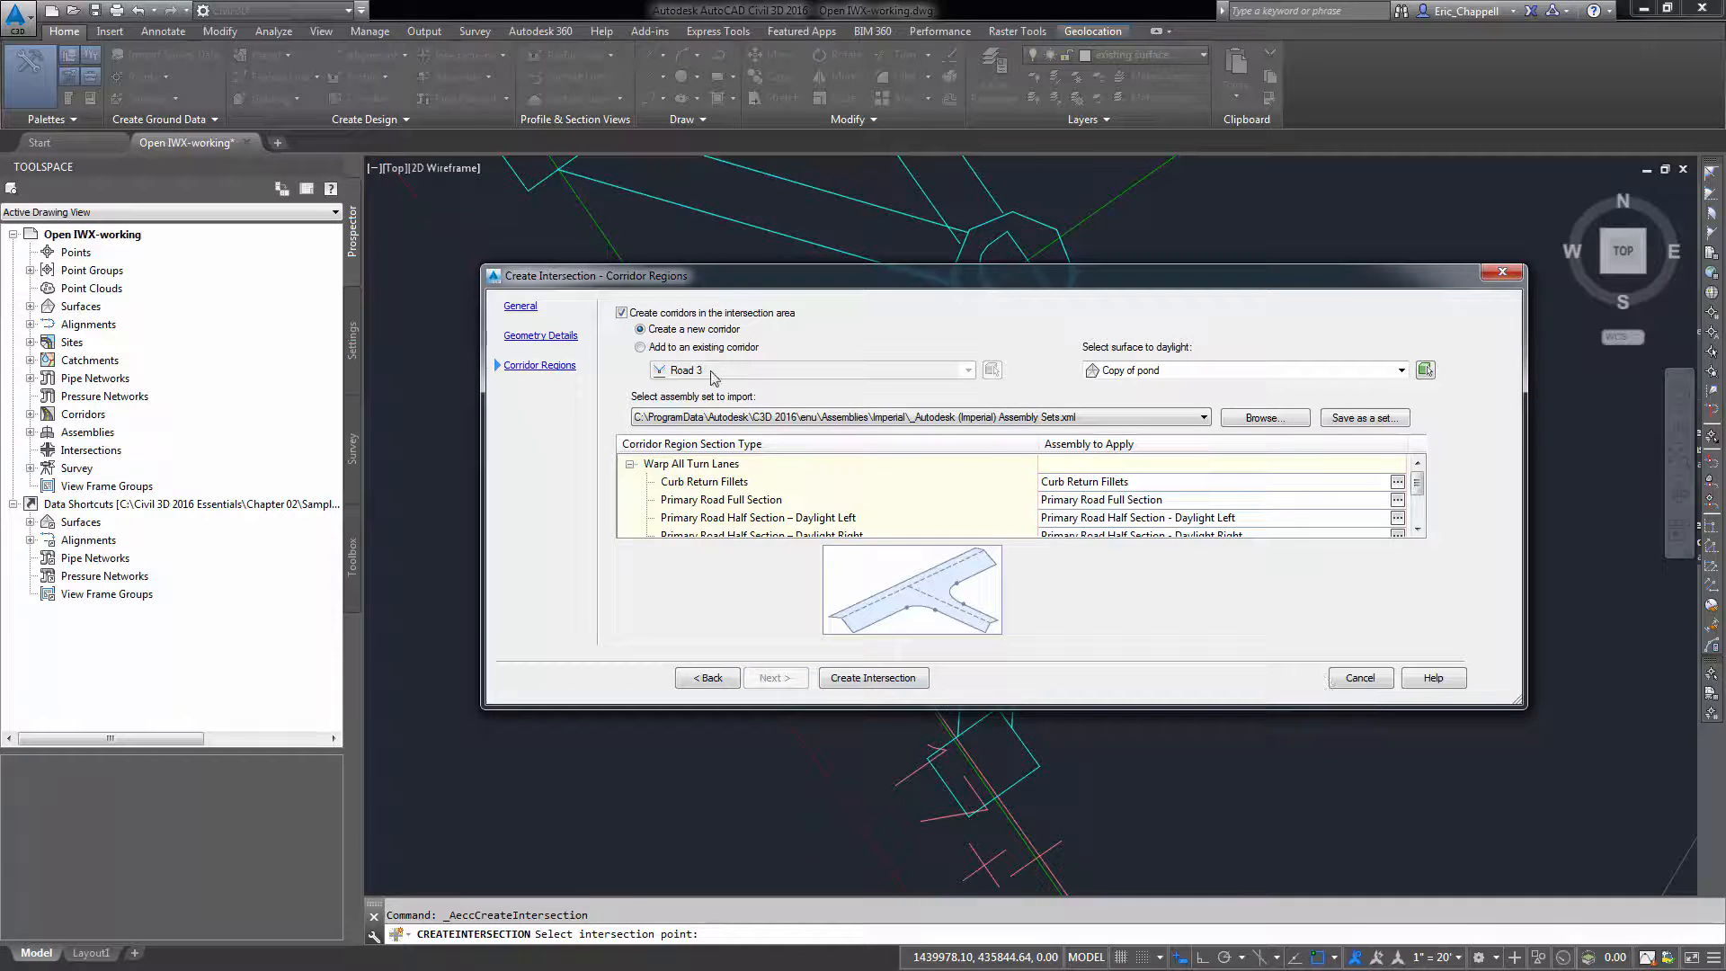
left_click(641, 347)
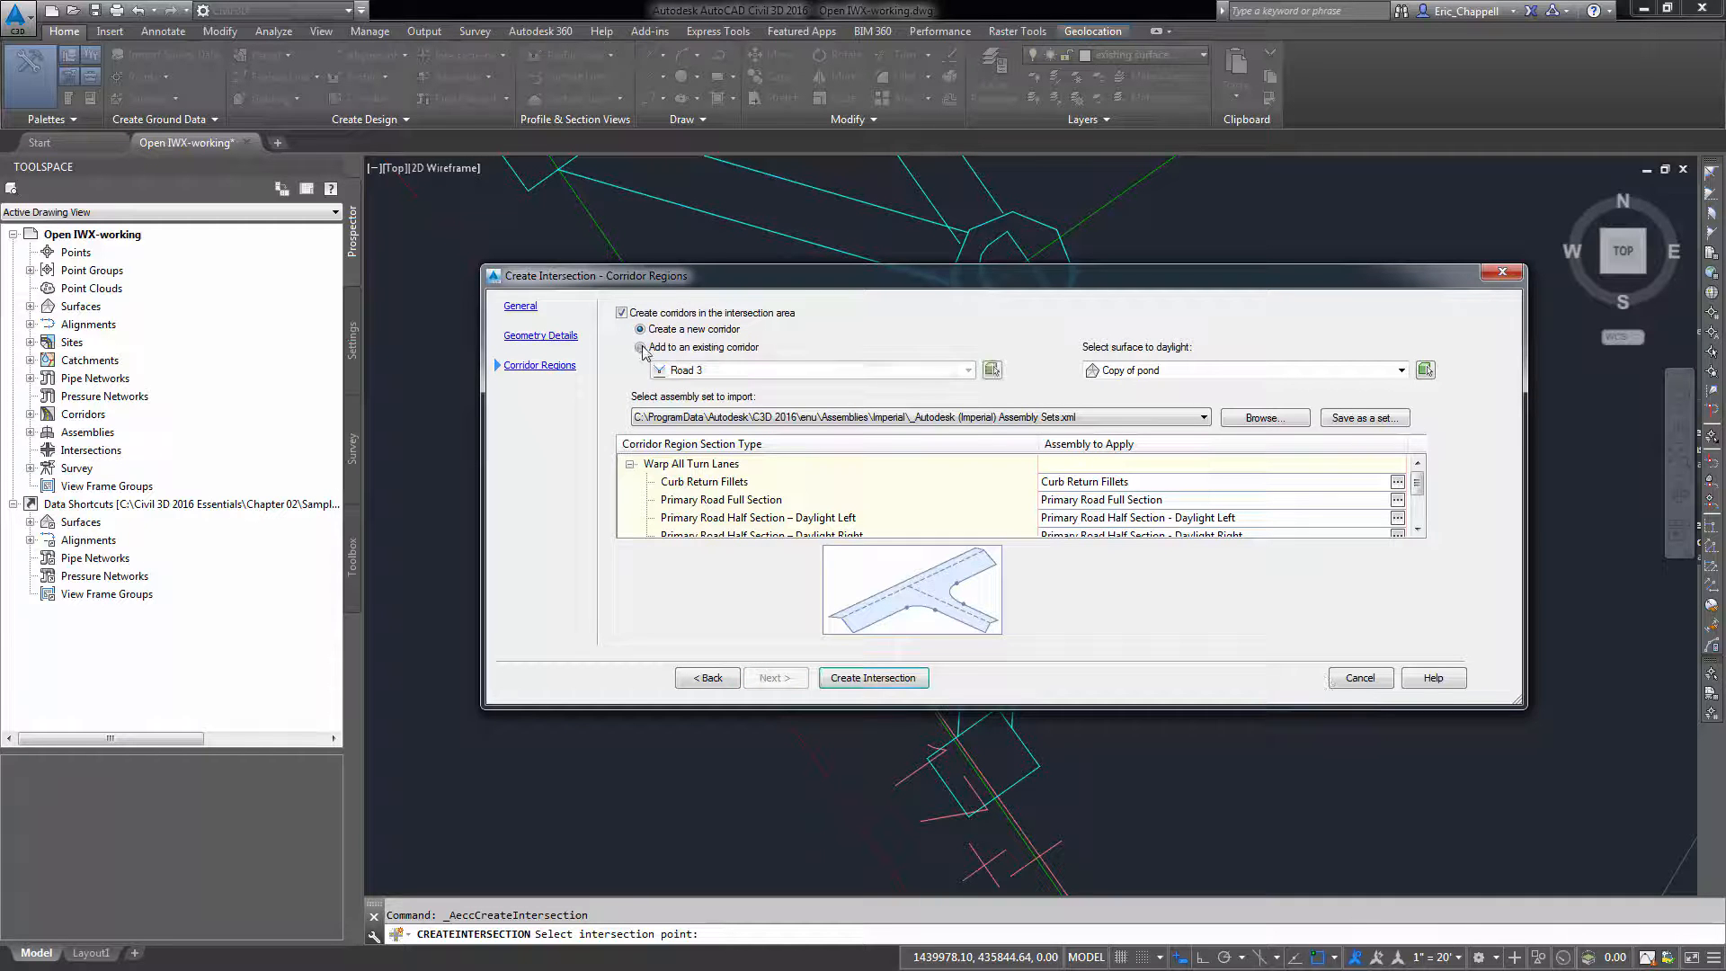
left_click(1149, 373)
left_click(1167, 432)
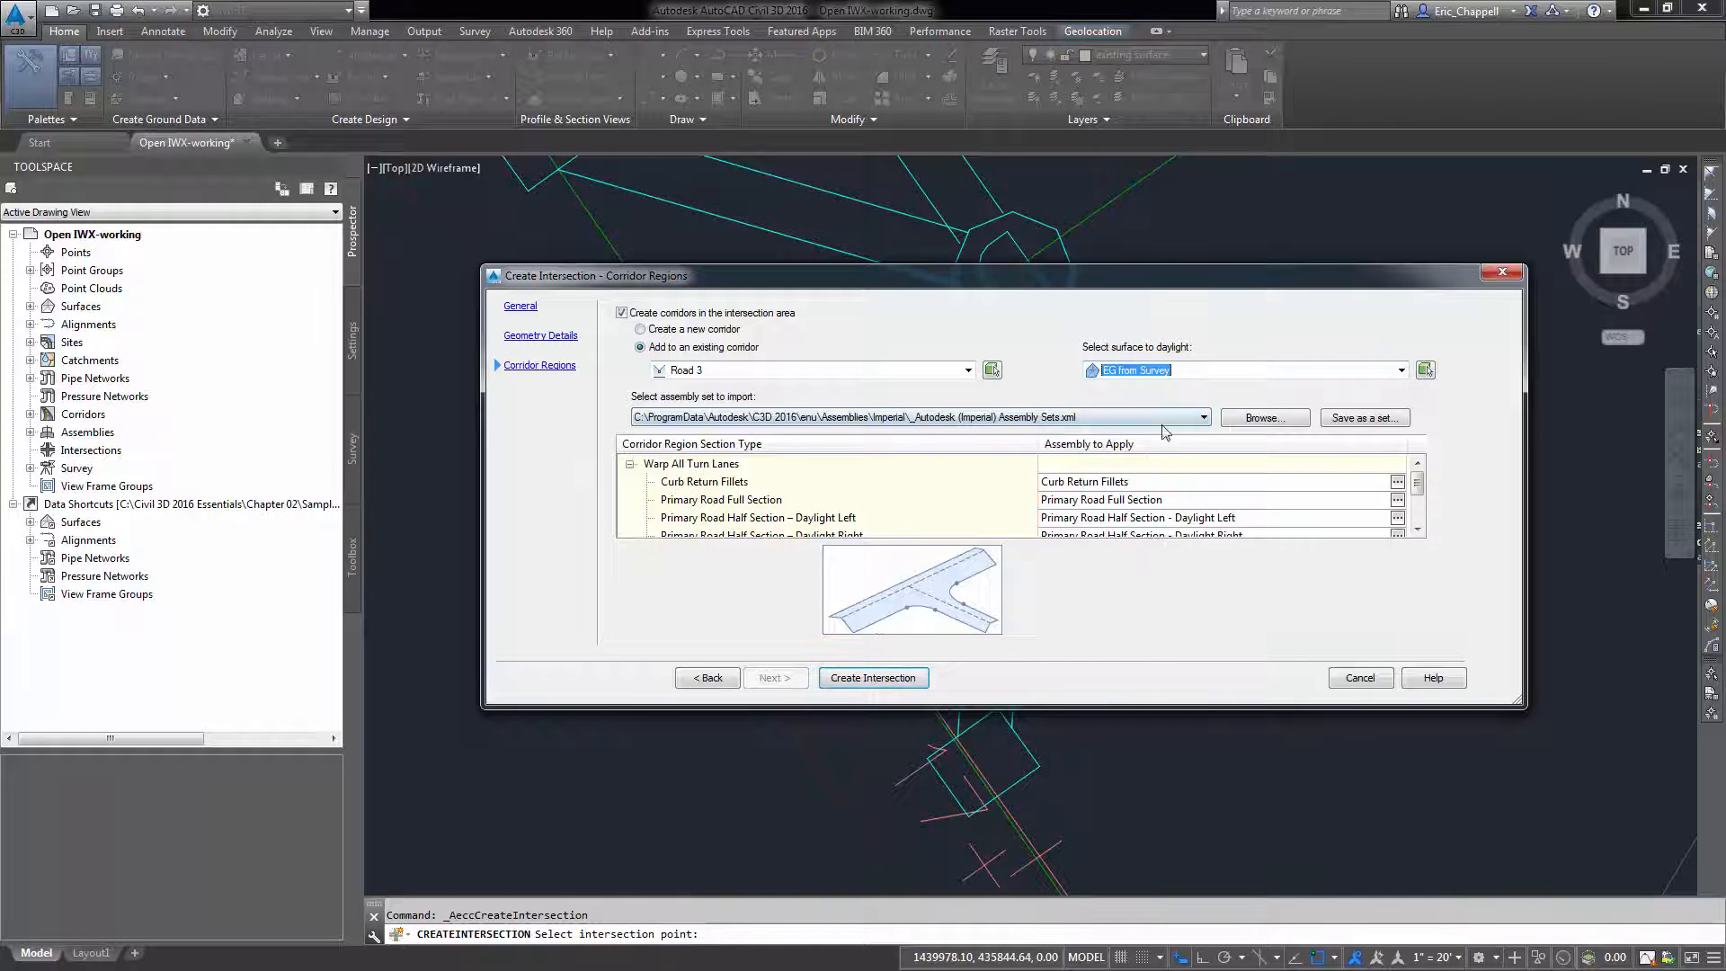
left_click(902, 685)
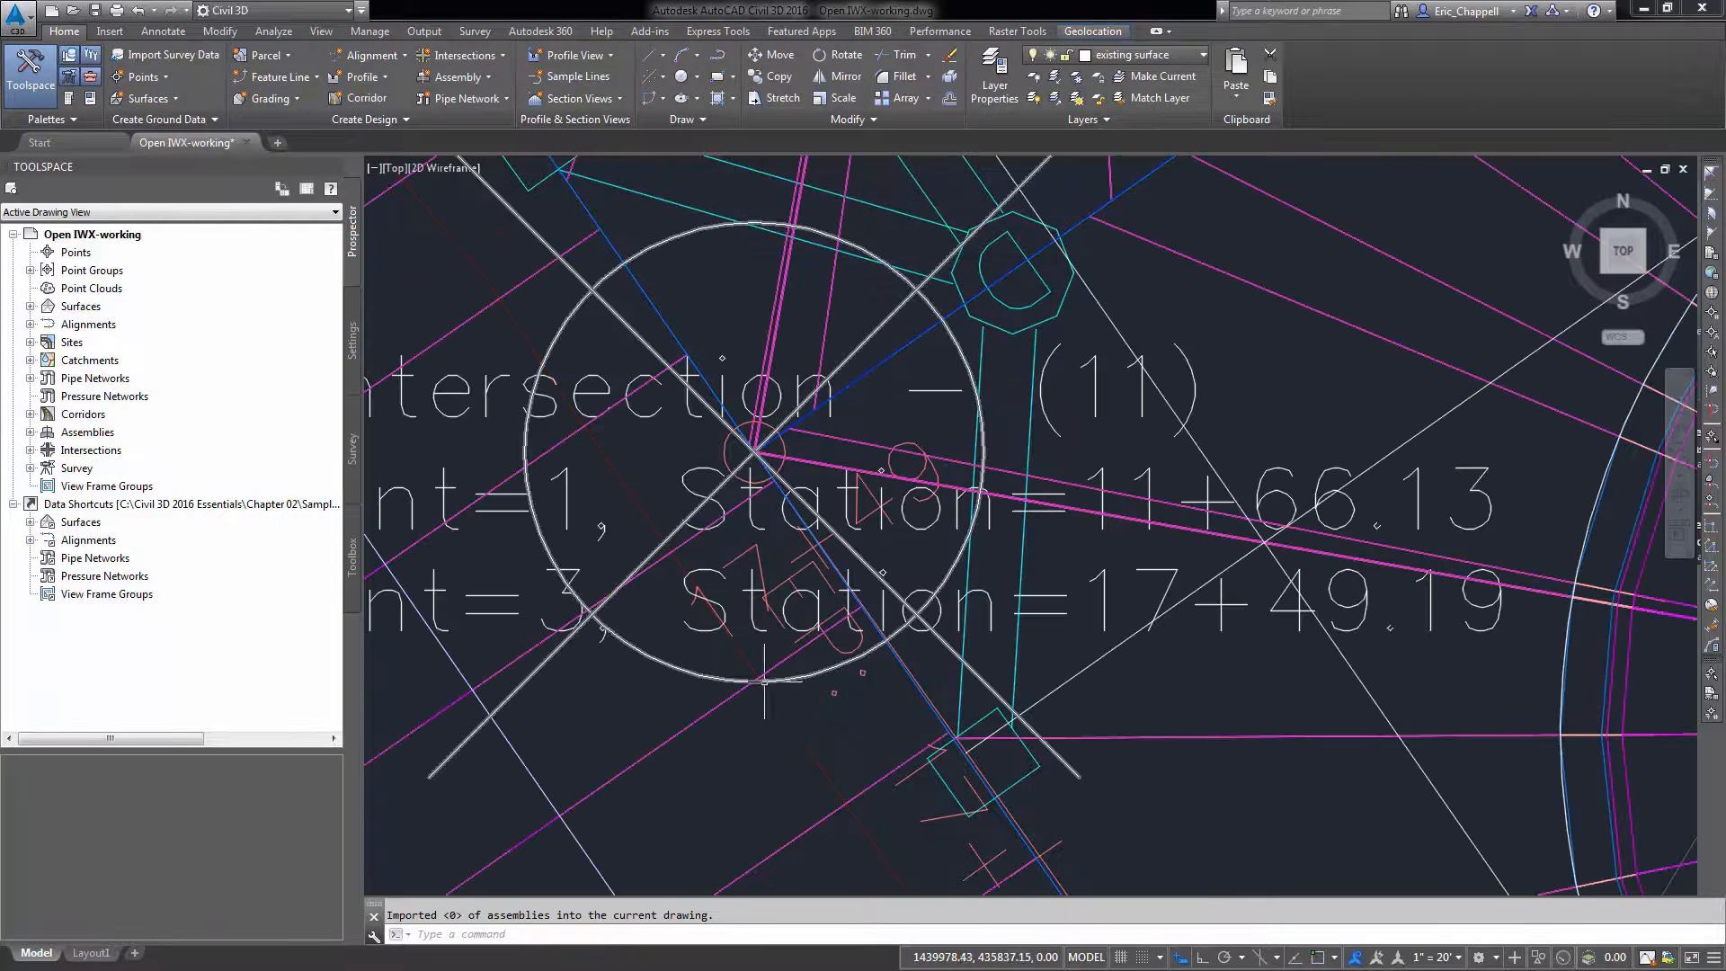
- Stretch the intersection's eastern corridor region along alignment 3 to meet the start of the Road 3 corridor north of lot 67
scroll(759, 605, "down", 5)
key("Escape")
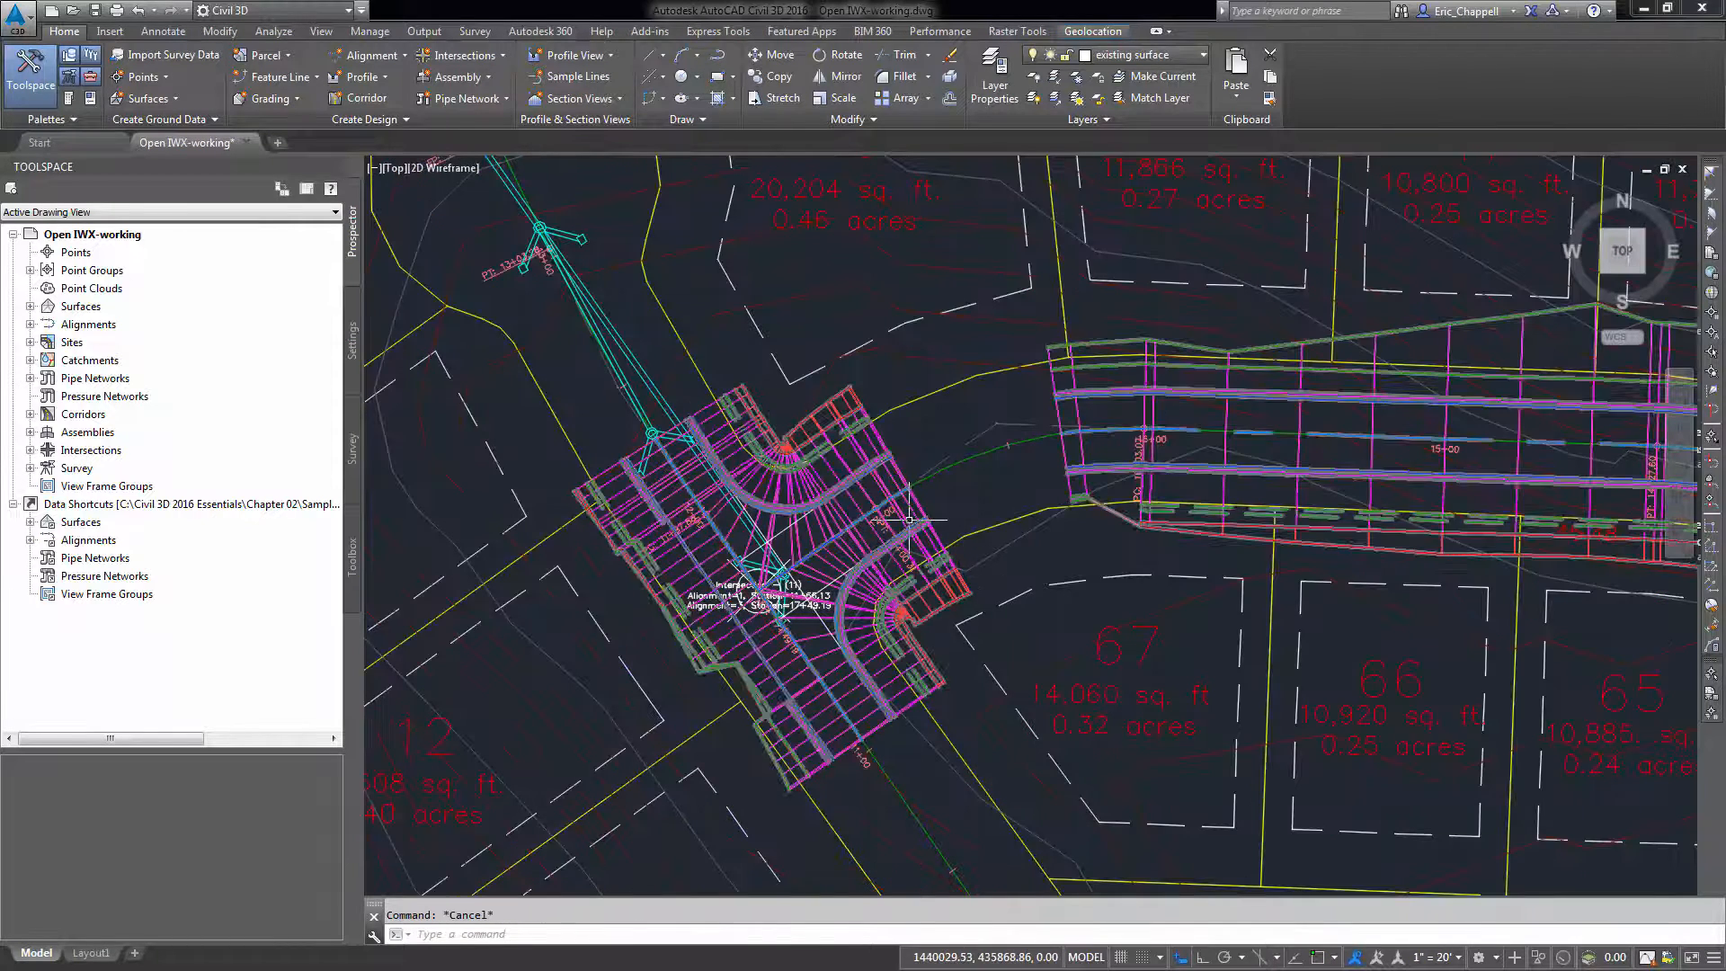
left_click(924, 524)
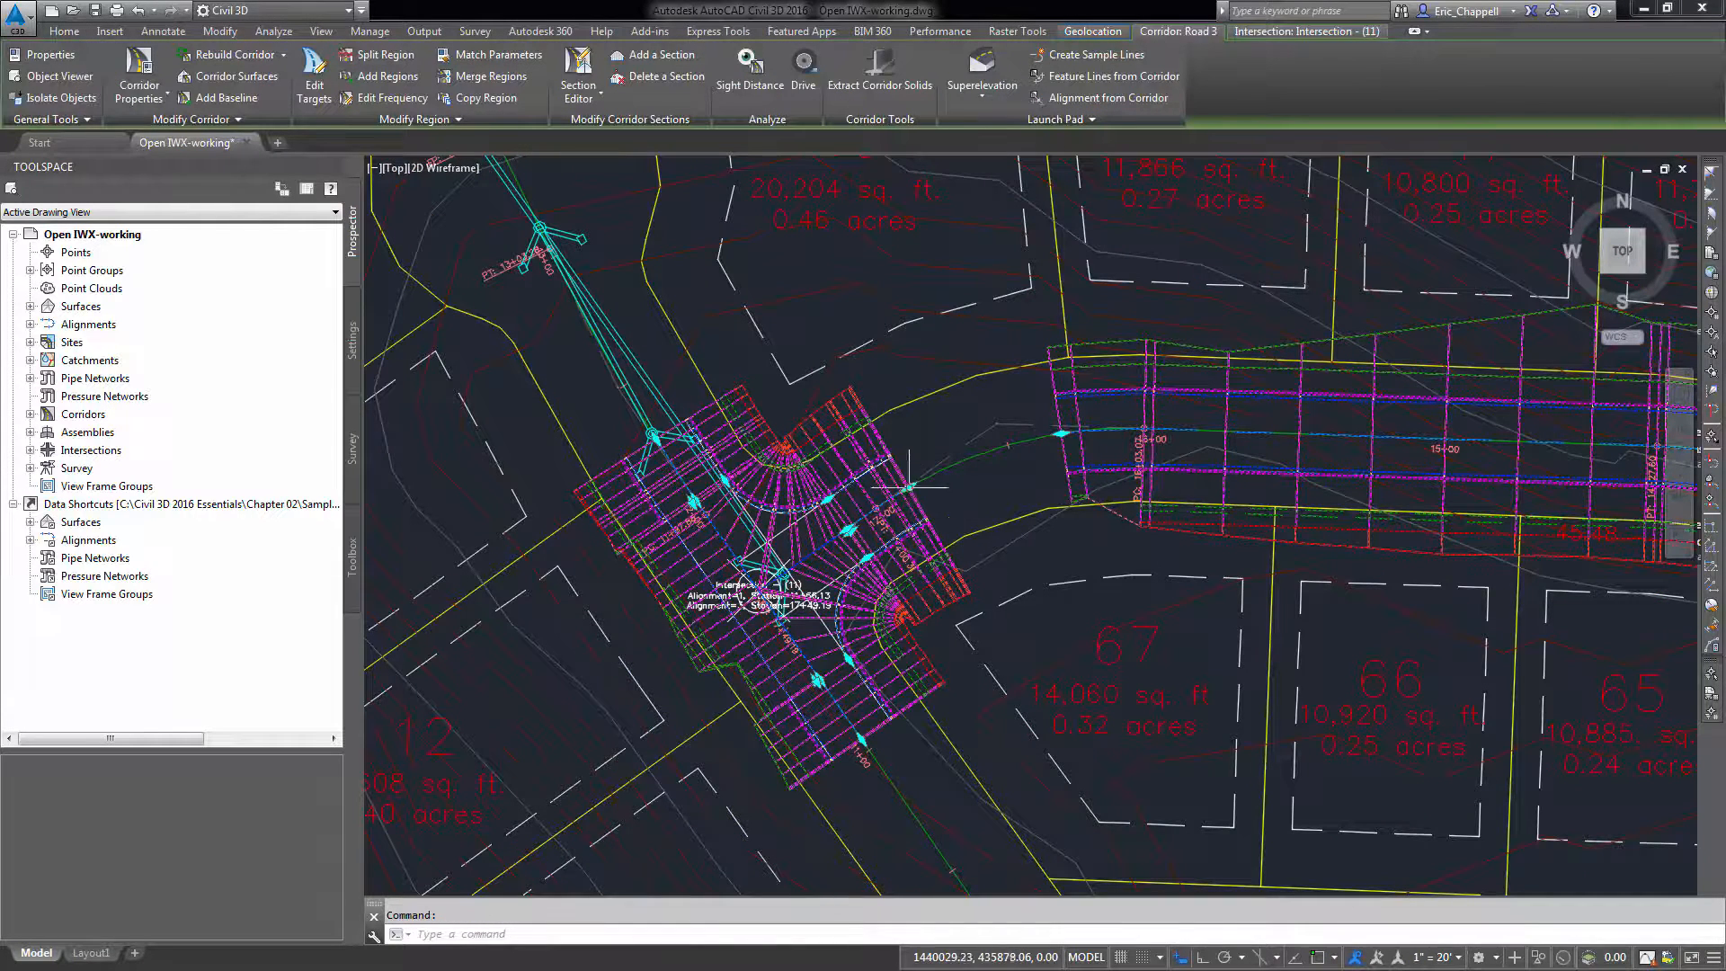
left_click(910, 487)
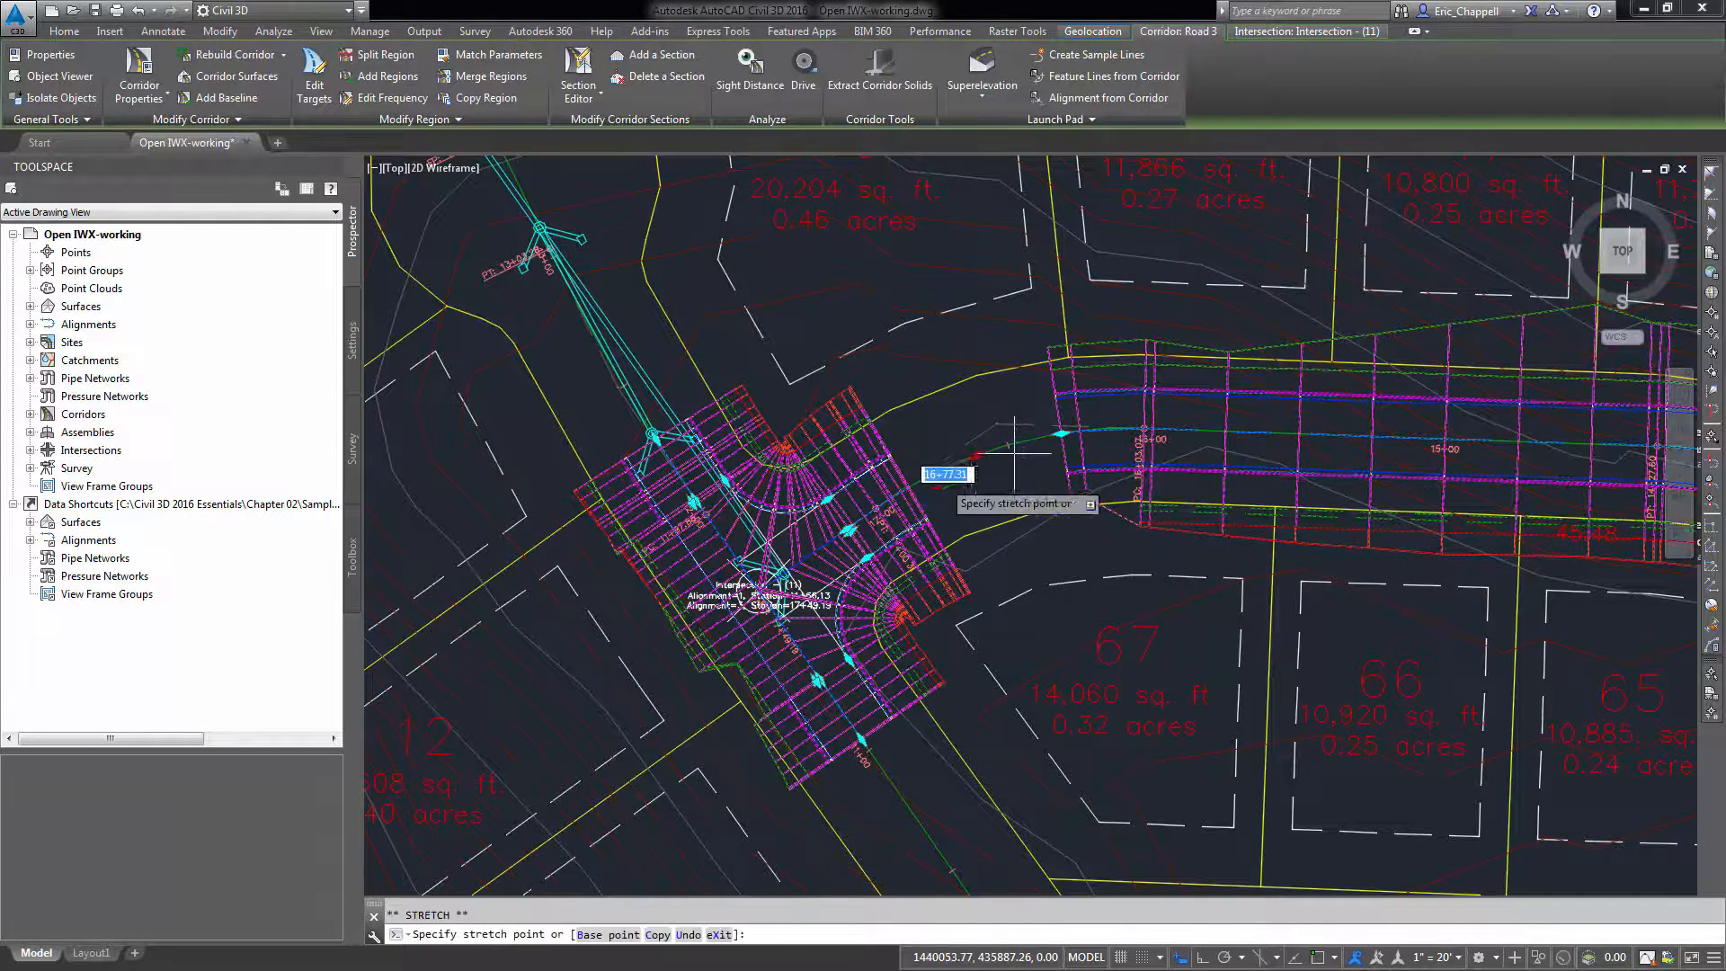
left_click(1061, 433)
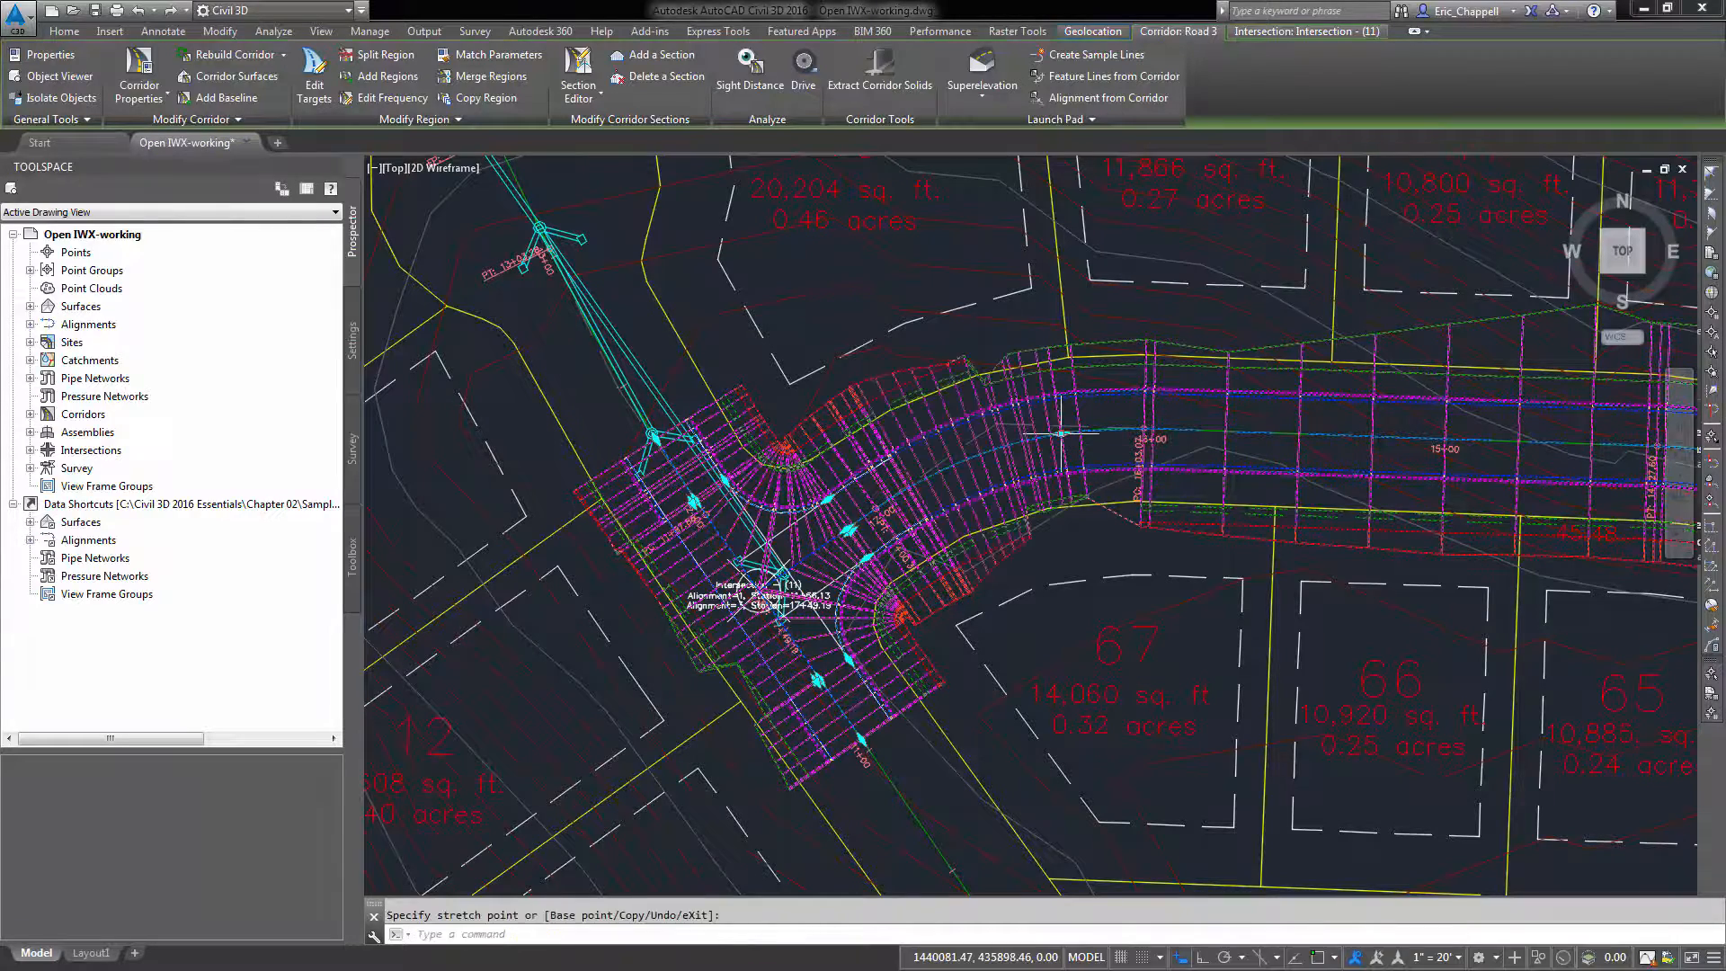
key("Escape")
- Examine the joined corridor and intersection within the whole subdivision layout
scroll(782, 574, "down", 8)
scroll(835, 428, "up", 4)
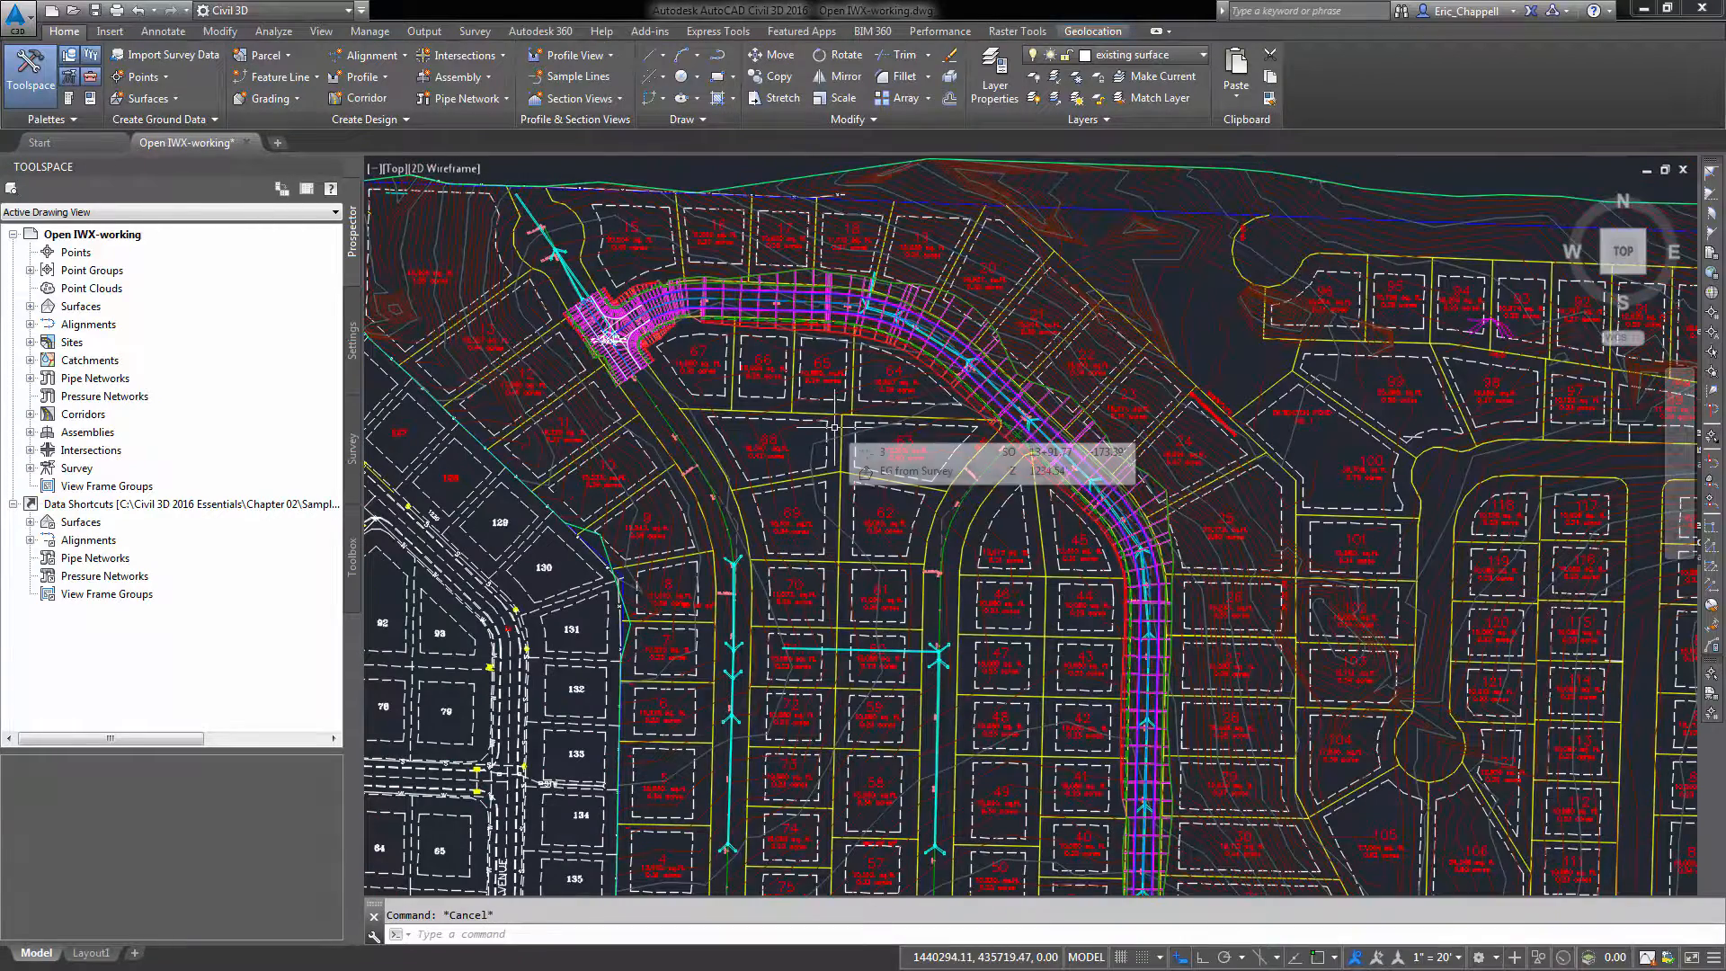
scroll(921, 466, "down", 3)
scroll(641, 436, "down", 2)
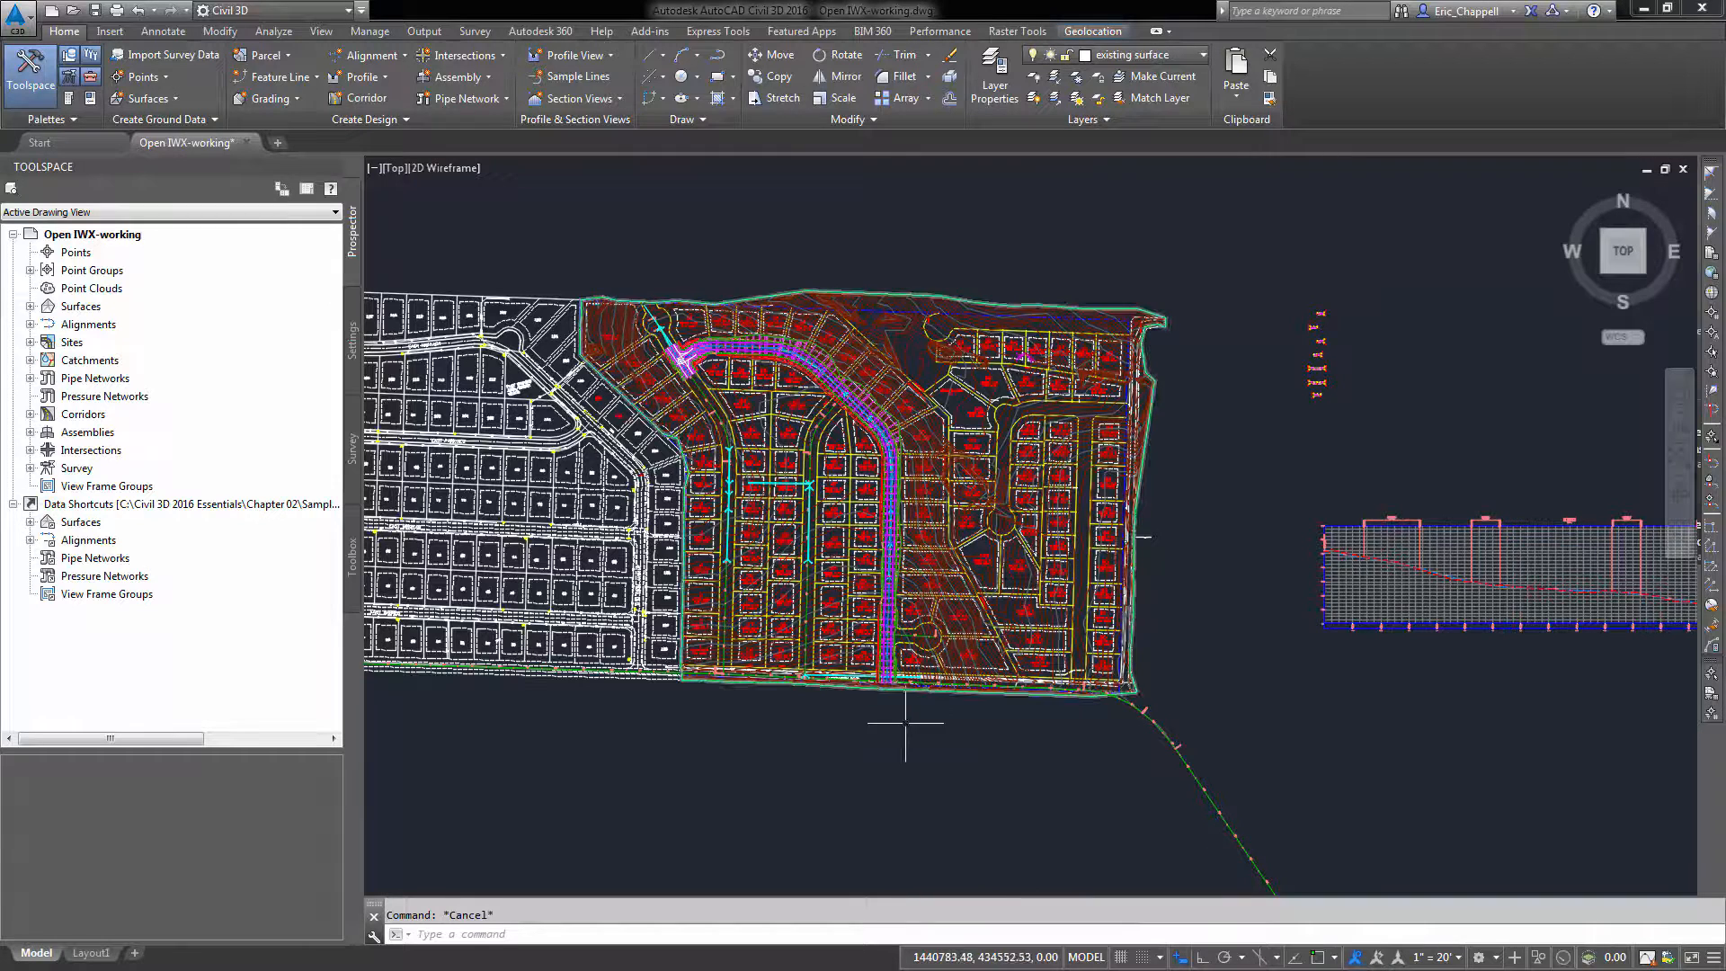
middle_click_drag(917, 760, 1037, 762)
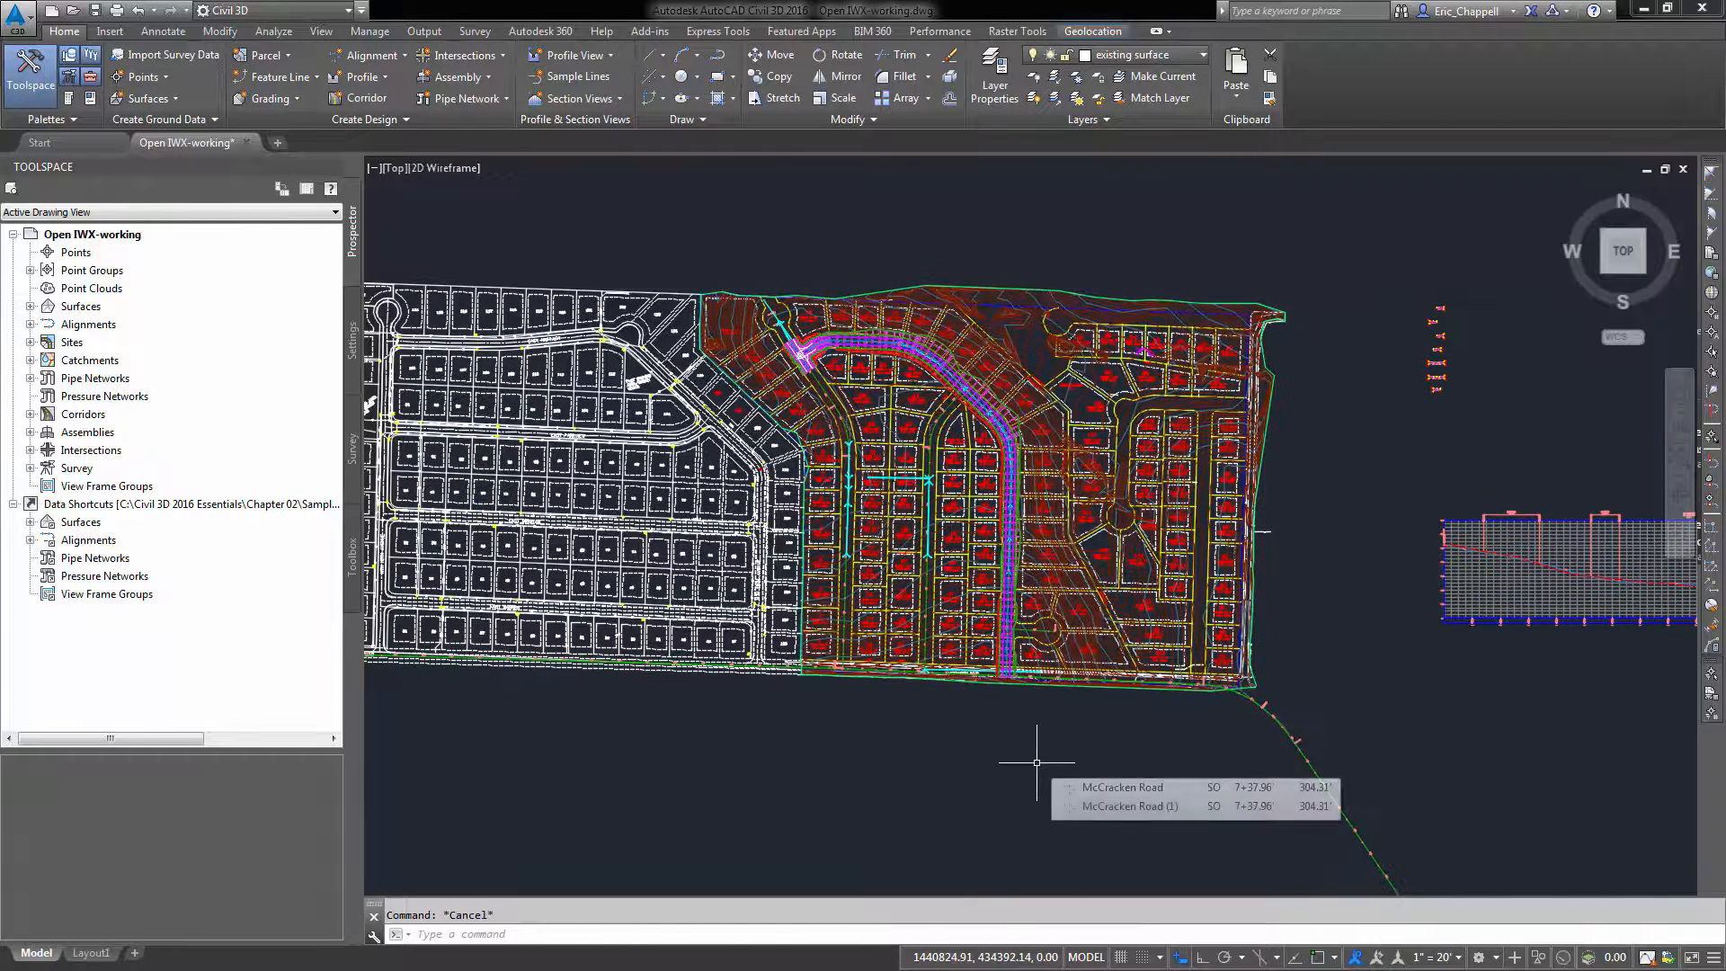